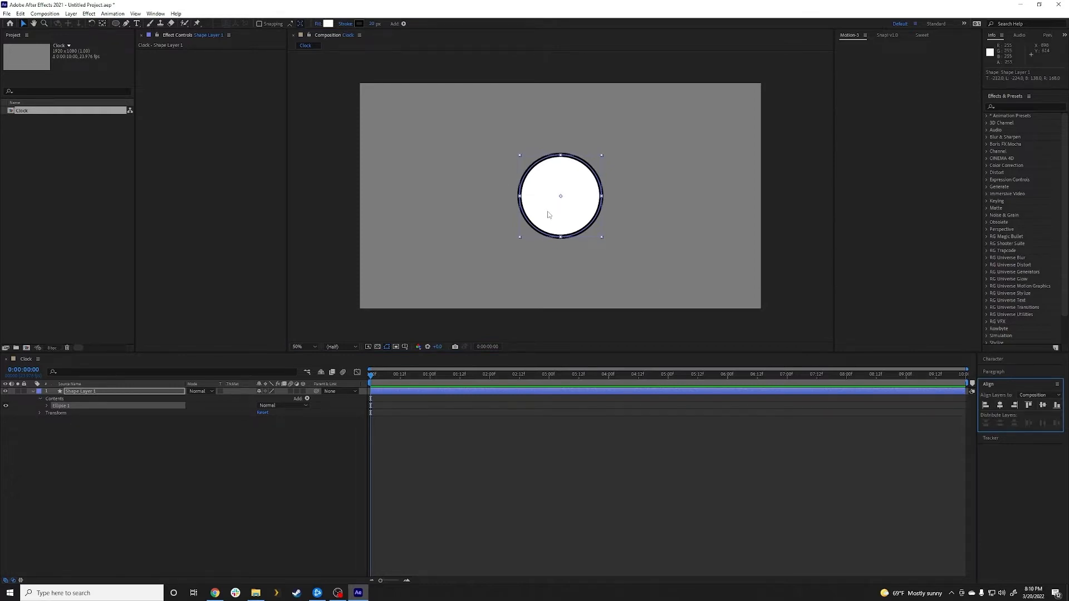
- Rename the circle's shape layer to "Clock face"
left_click(83, 391)
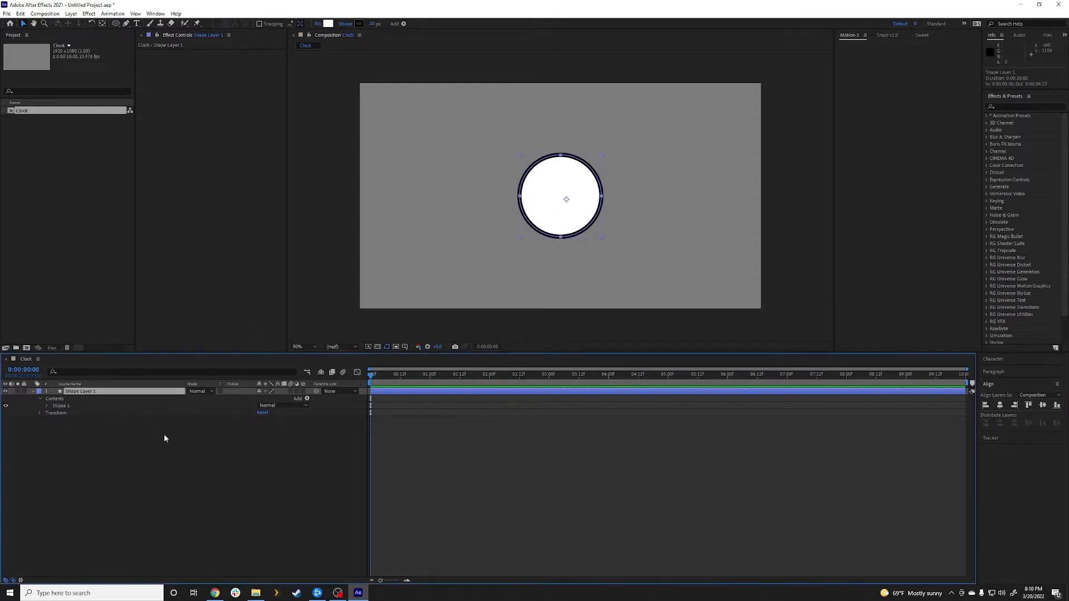
key("Return")
type("Clock face")
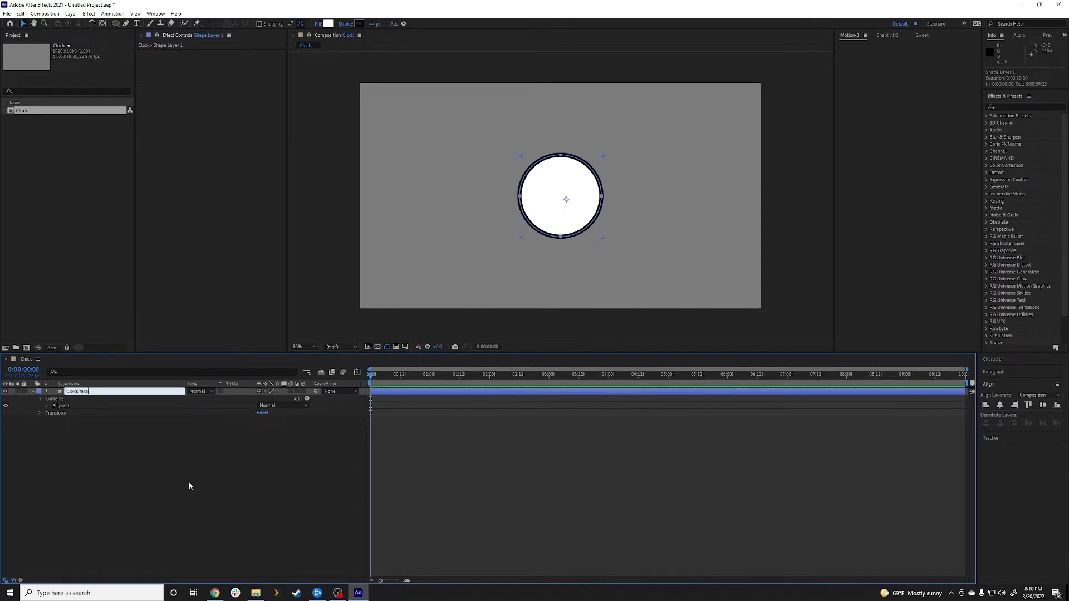
left_click(188, 486)
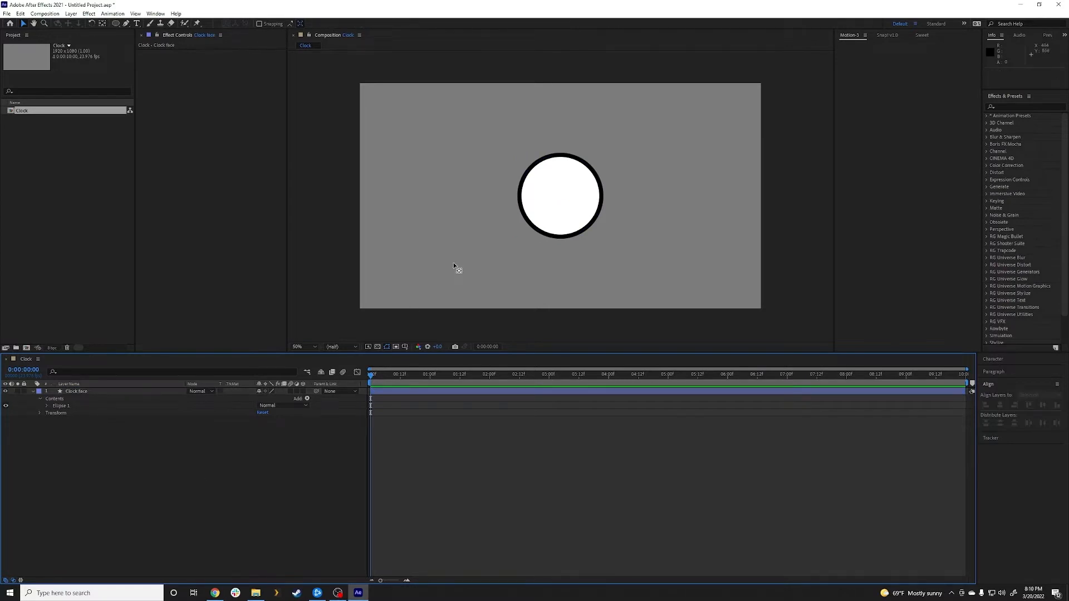
- Move the Clock face layer's anchor point to the centre of the circle, then deselect the layer
left_click(575, 201)
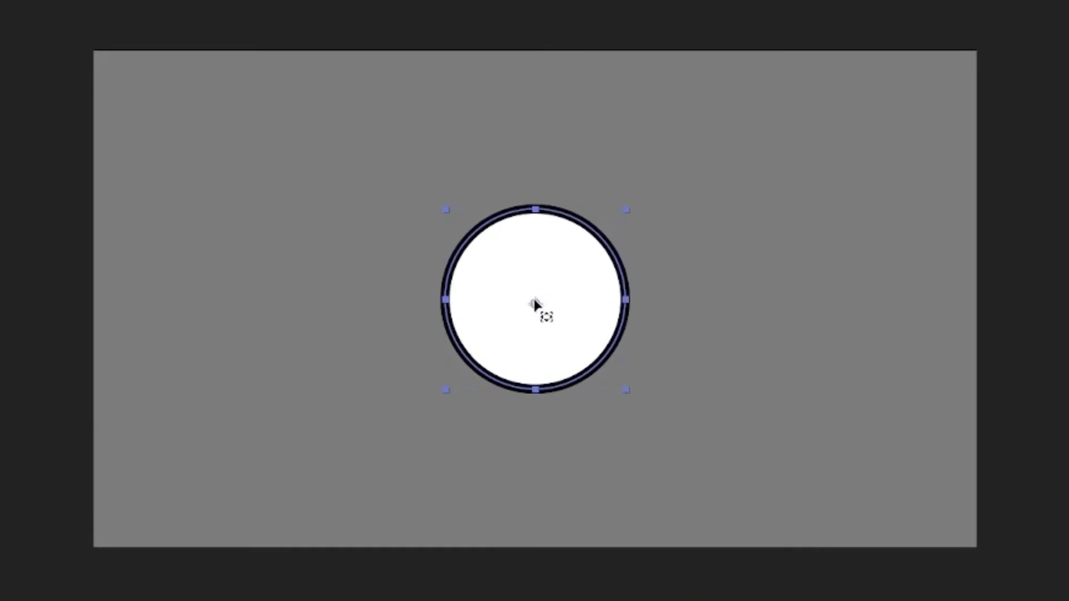
left_click_drag(535, 299, 536, 295)
scroll(525, 306, "up", 1)
key("v")
left_click(727, 381)
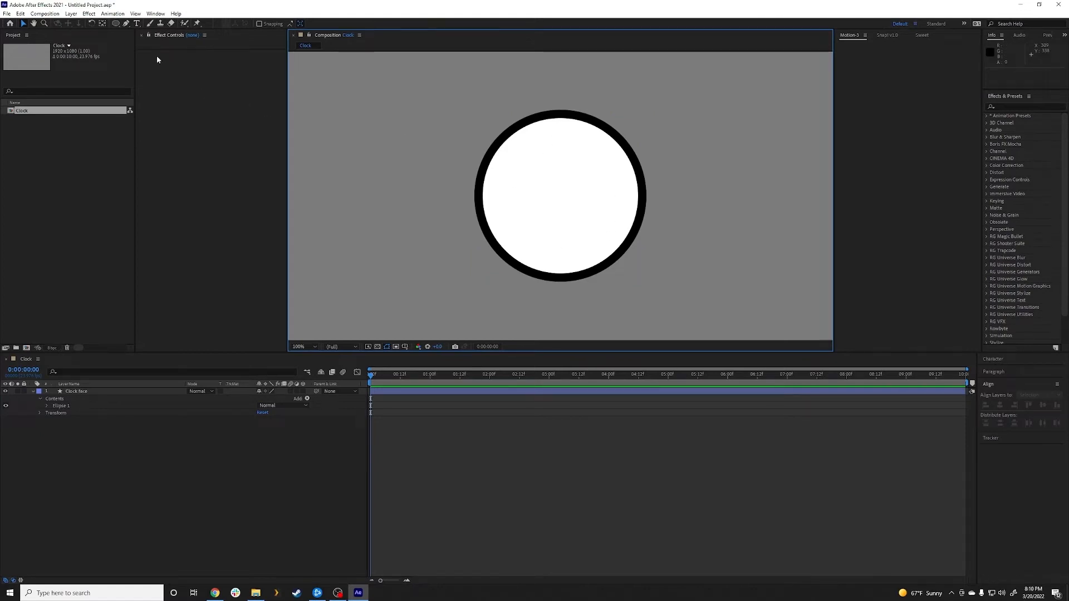
- Draw a short vertical line with the Pen tool in the upper half of the clock face, on a new shape layer
key("g")
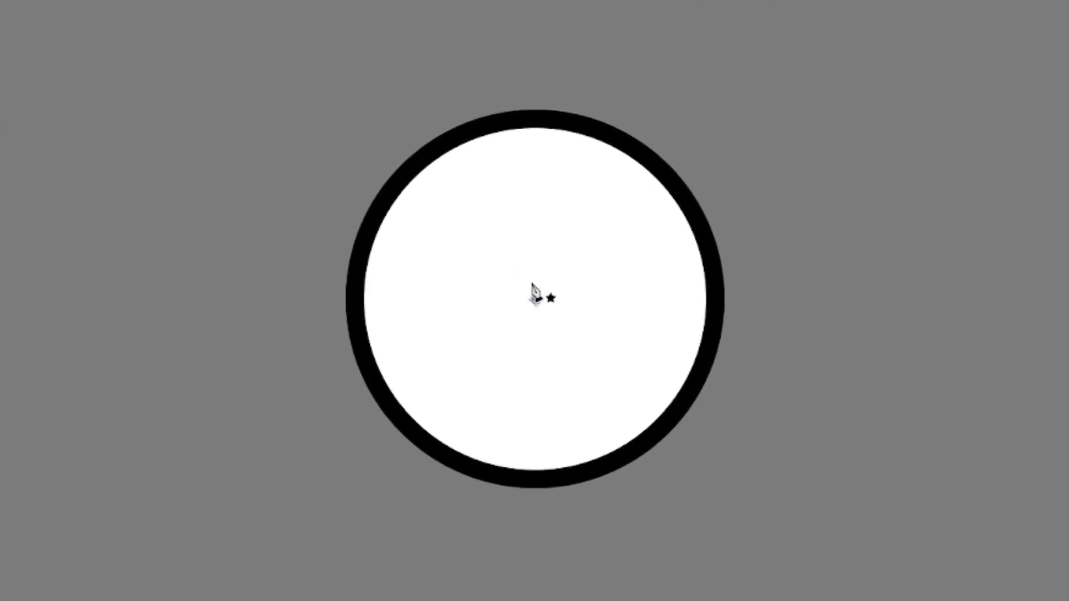
left_click(559, 188)
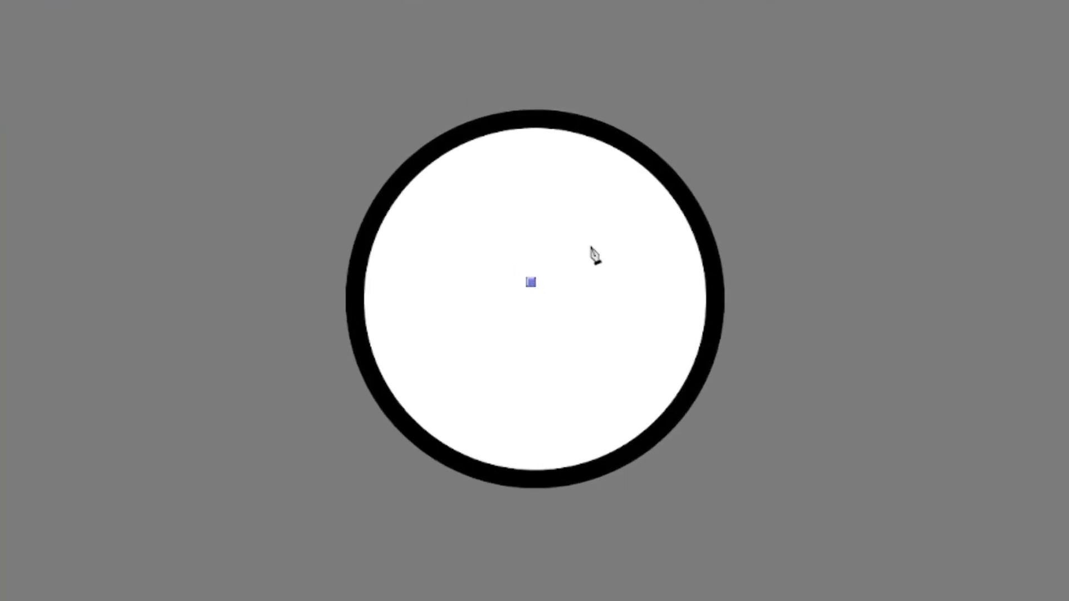
left_click(531, 216)
left_click(531, 283)
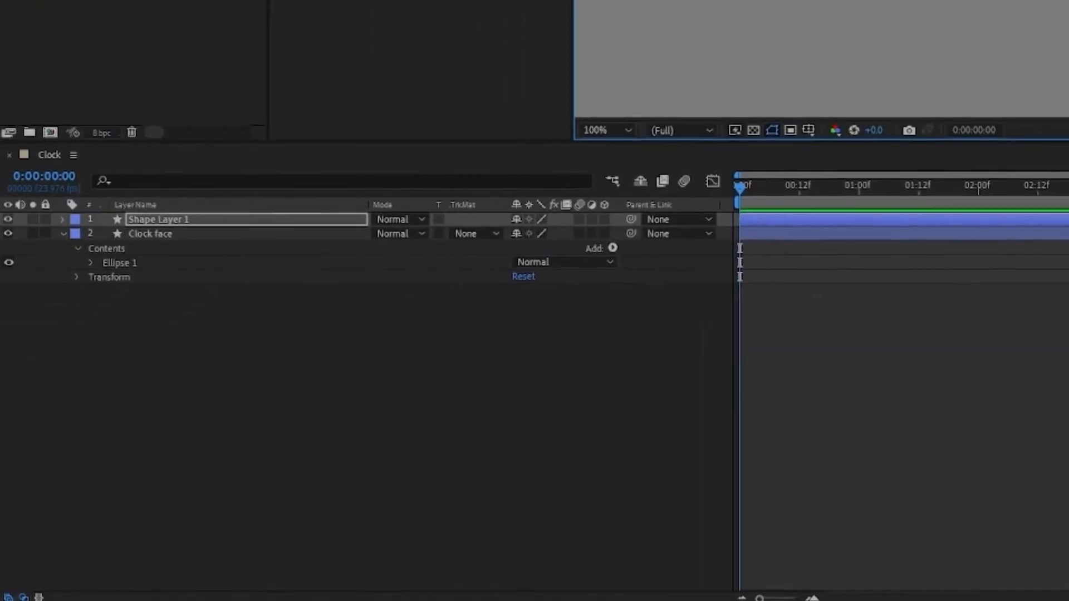
- Add a Repeater to the contents of the new line's shape layer
left_click(63, 219)
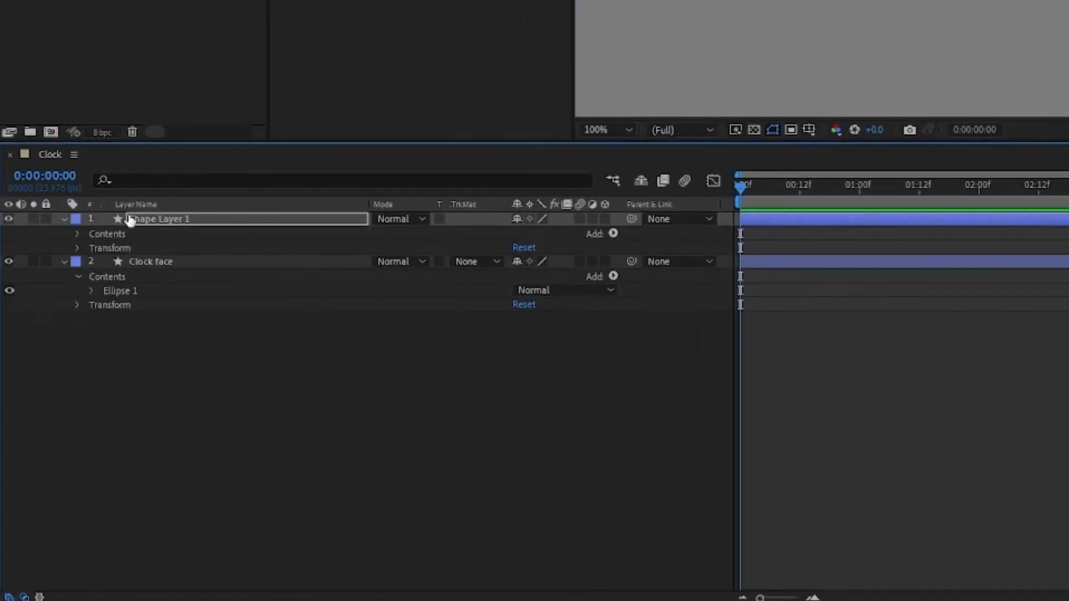
left_click(612, 233)
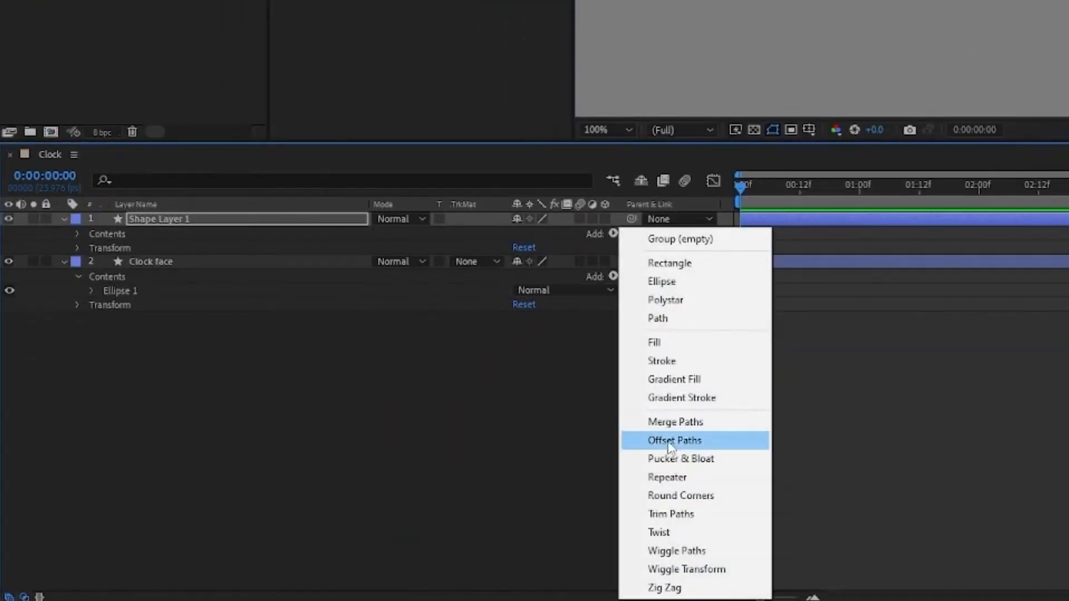
left_click(668, 478)
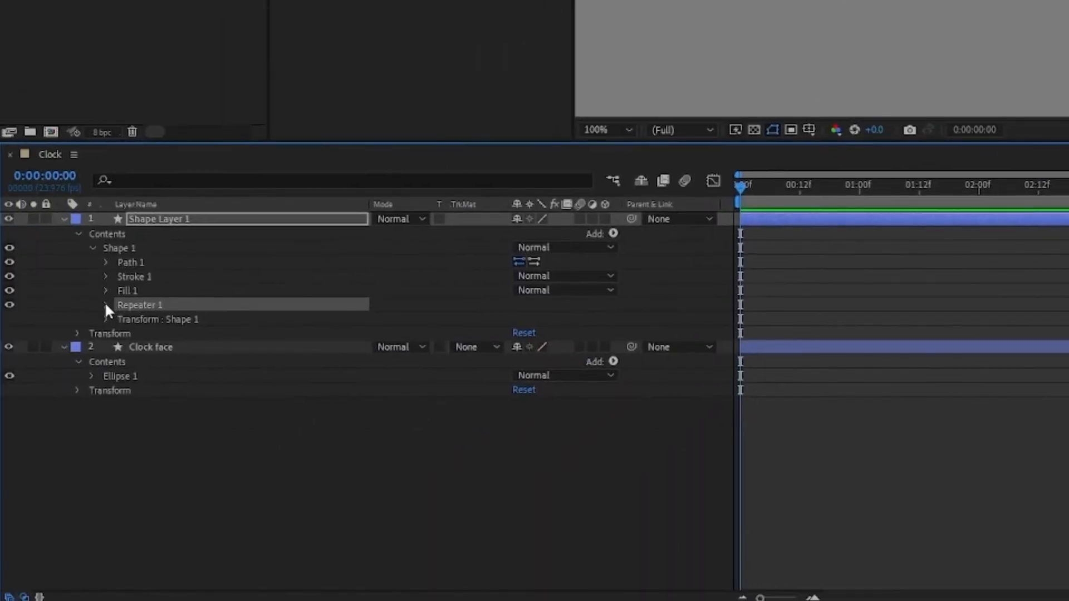
- Set the Repeater's transform position to 0, 0 so the copies are not offset sideways
left_click(106, 304)
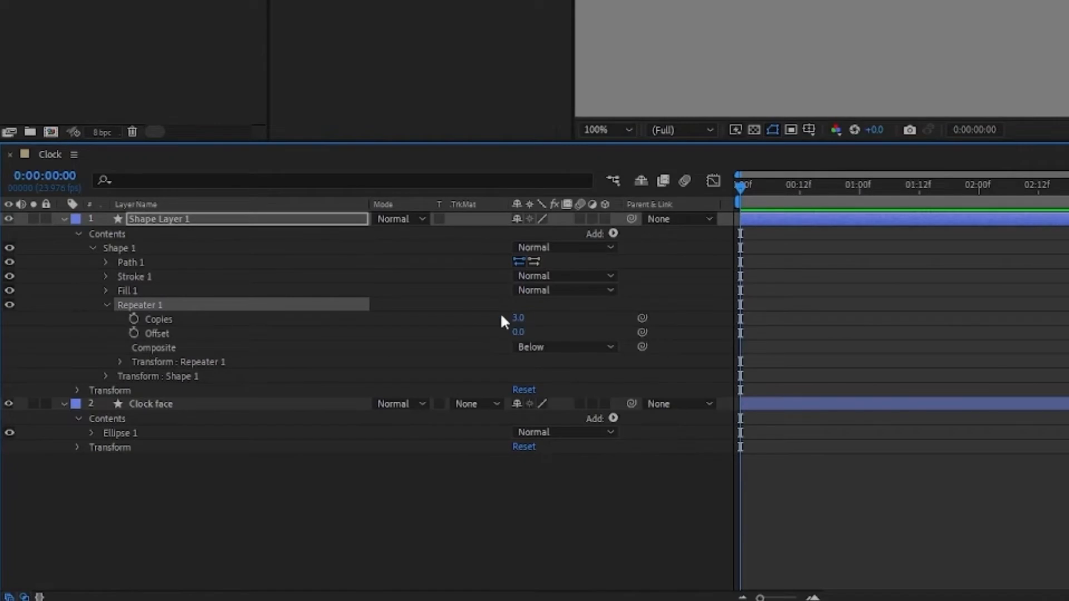
left_click(120, 362)
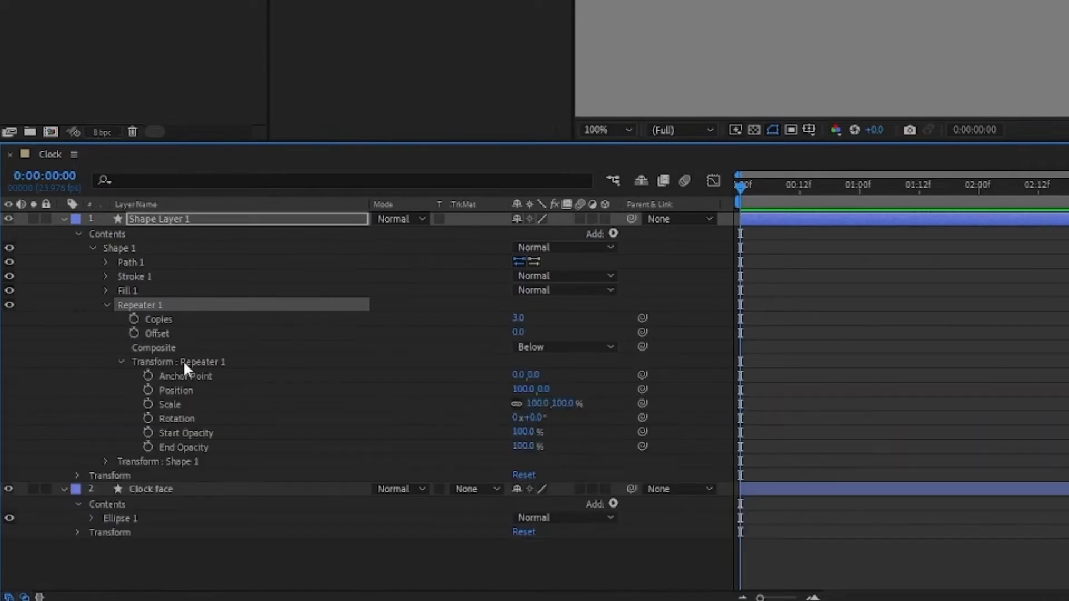
left_click(522, 389)
type("0")
left_click(444, 402)
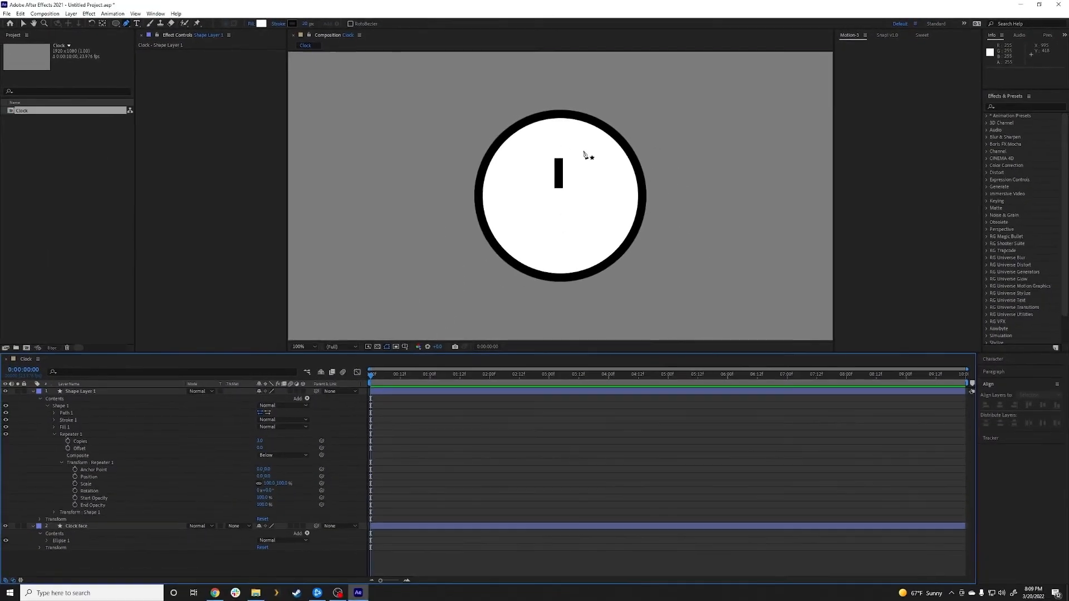
- Set the Repeater's rotation to 90° and its number of copies to 4
left_click(267, 490)
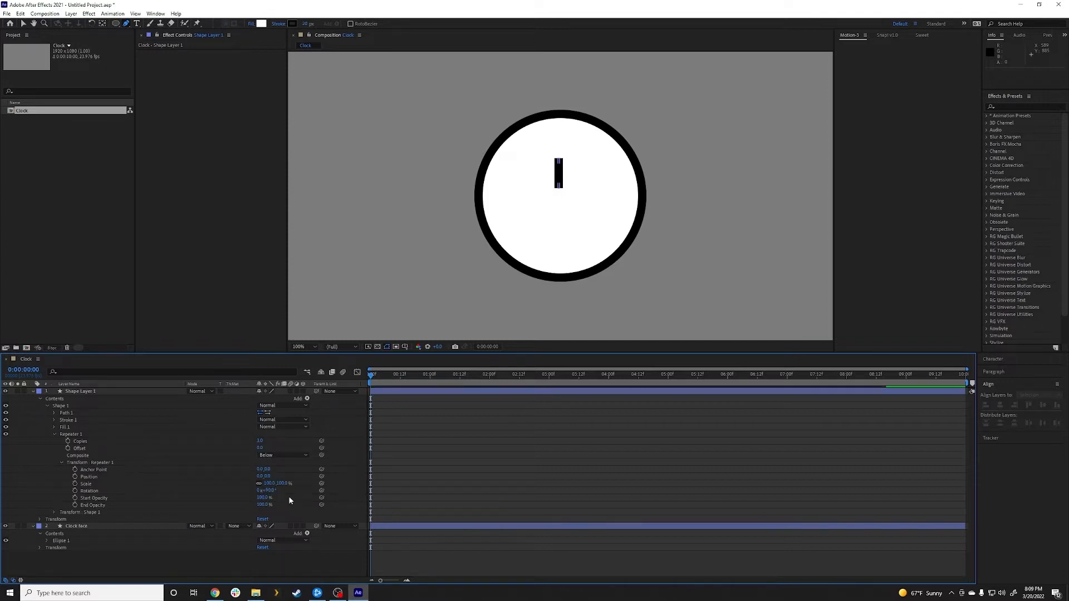
key("Return")
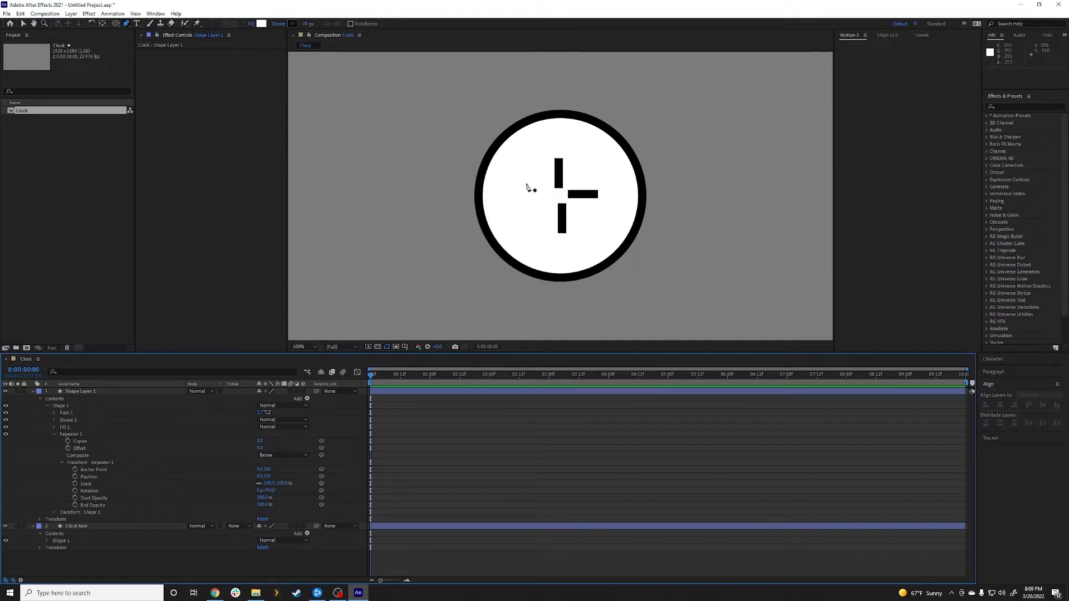
left_click_drag(259, 441, 282, 440)
- Turn on the Title/Action Safe guides and move the line's path so its lower end sits on the composition's centre mark
left_click(405, 347)
left_click(425, 363)
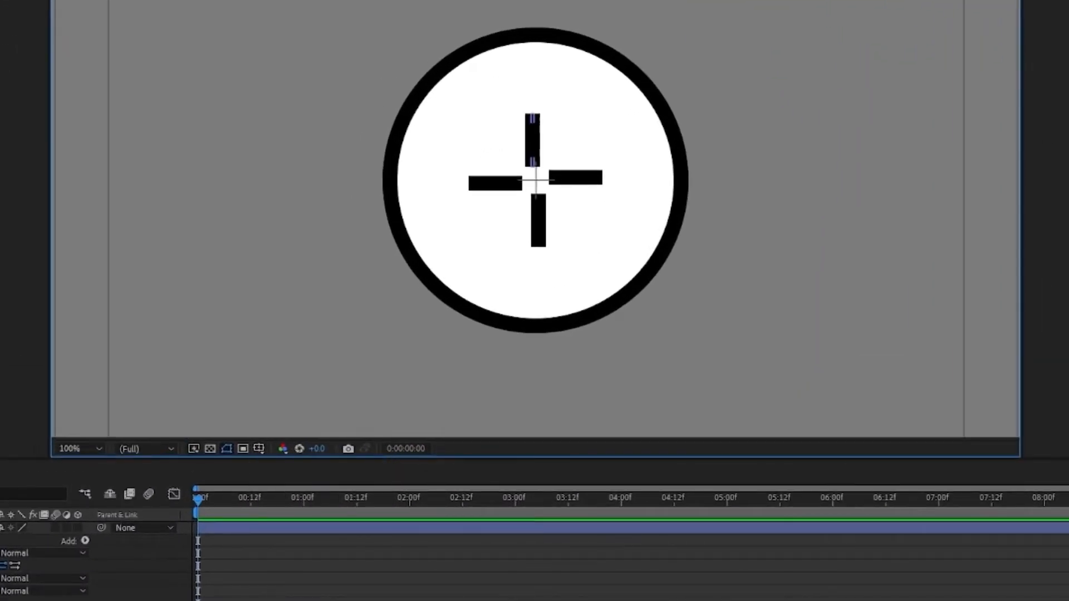
key("period")
key("period")
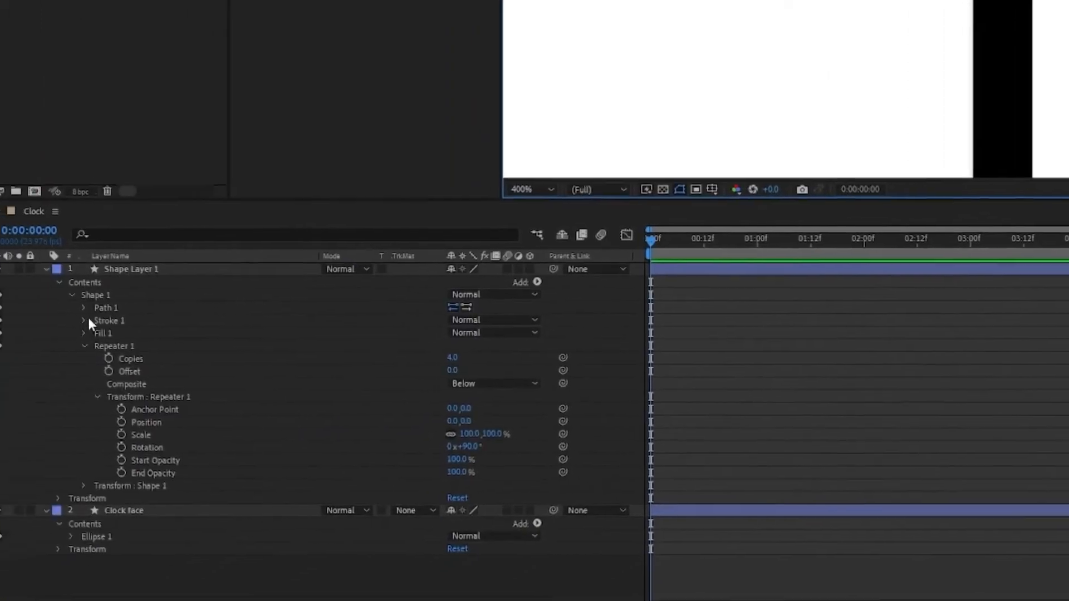
left_click(102, 308)
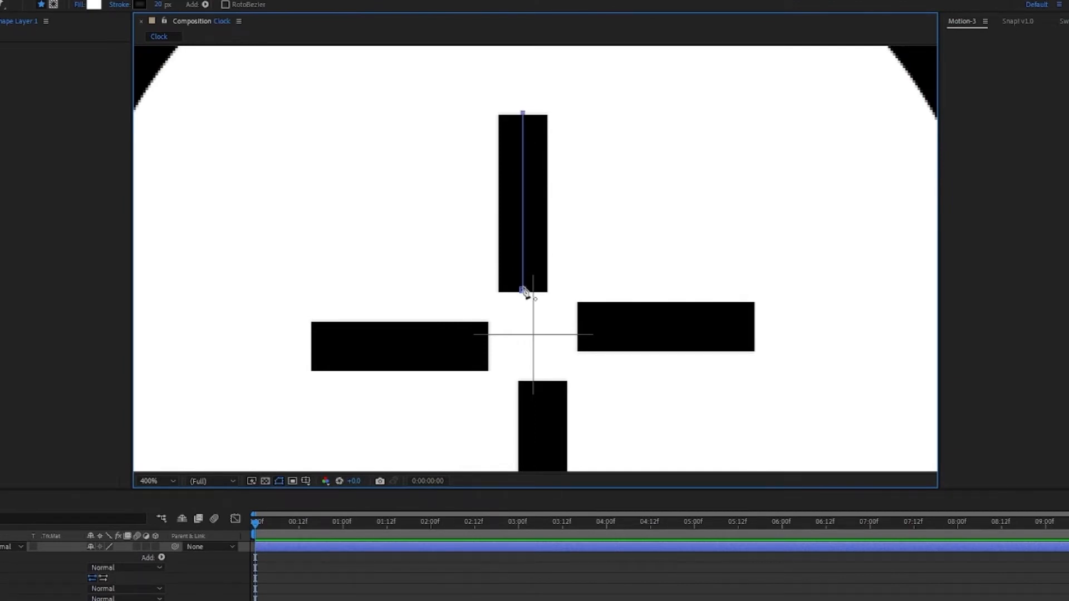
key("v")
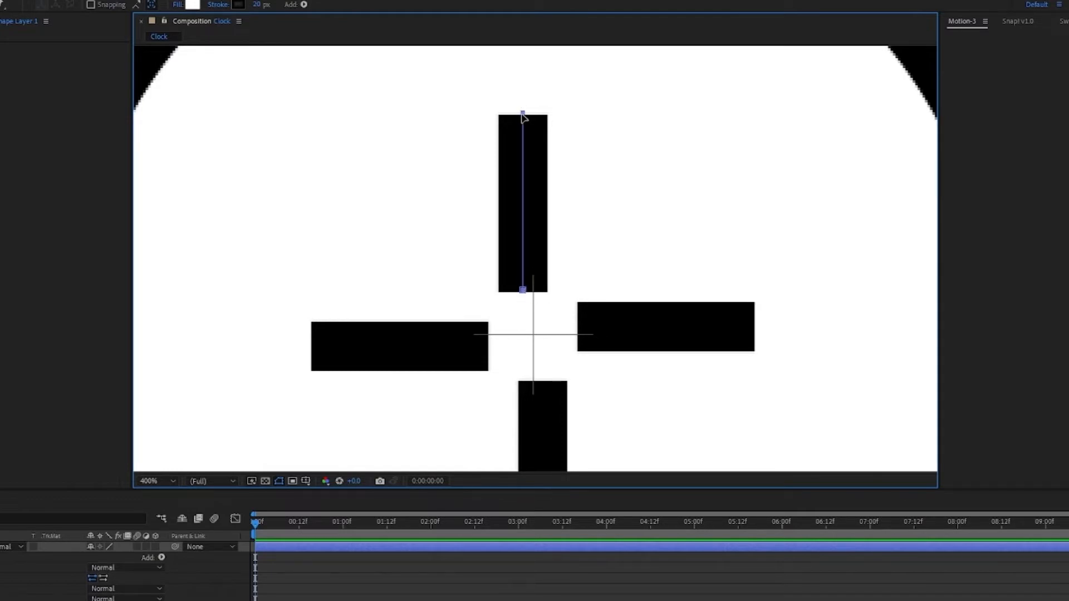
left_click_drag(523, 115, 534, 159)
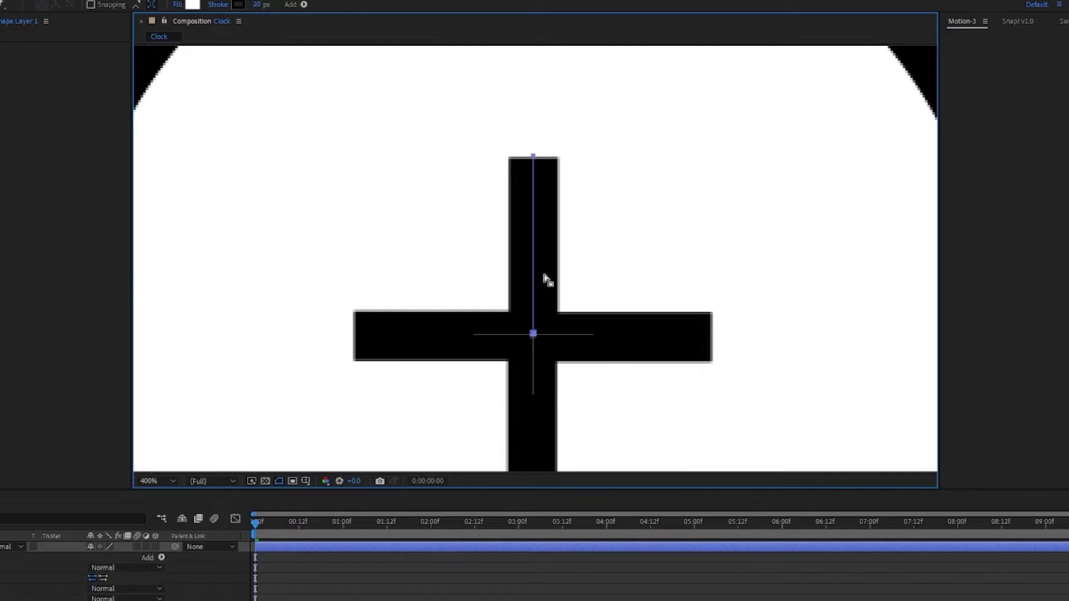
left_click_drag(520, 335, 518, 274)
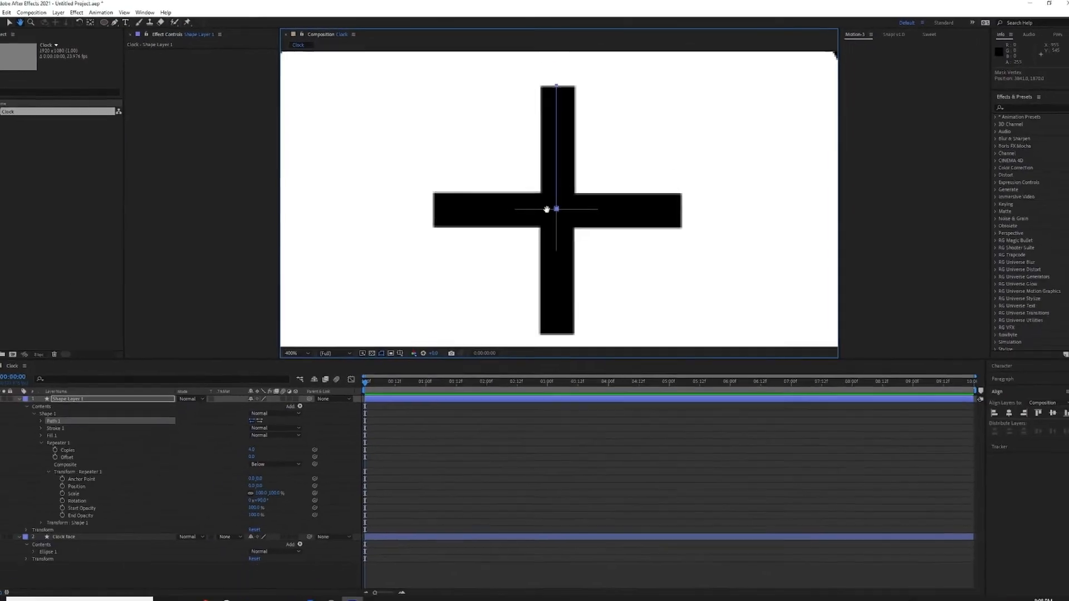
- Select the line's path and move it straight up so the four copies sit just inside the clock face's rim
left_click_drag(546, 210, 548, 187)
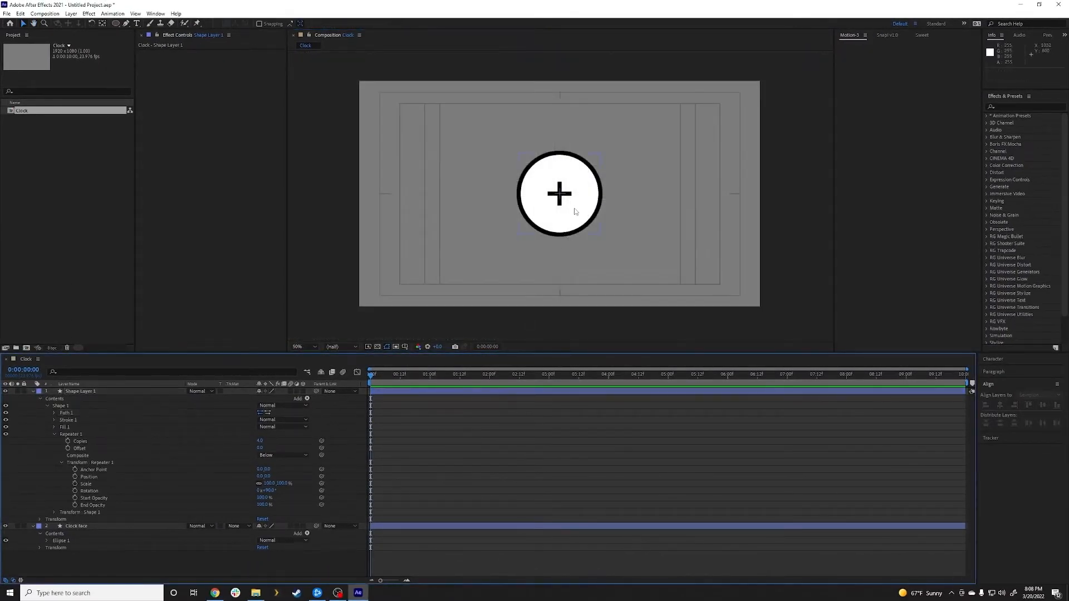
scroll(573, 210, "up", 3)
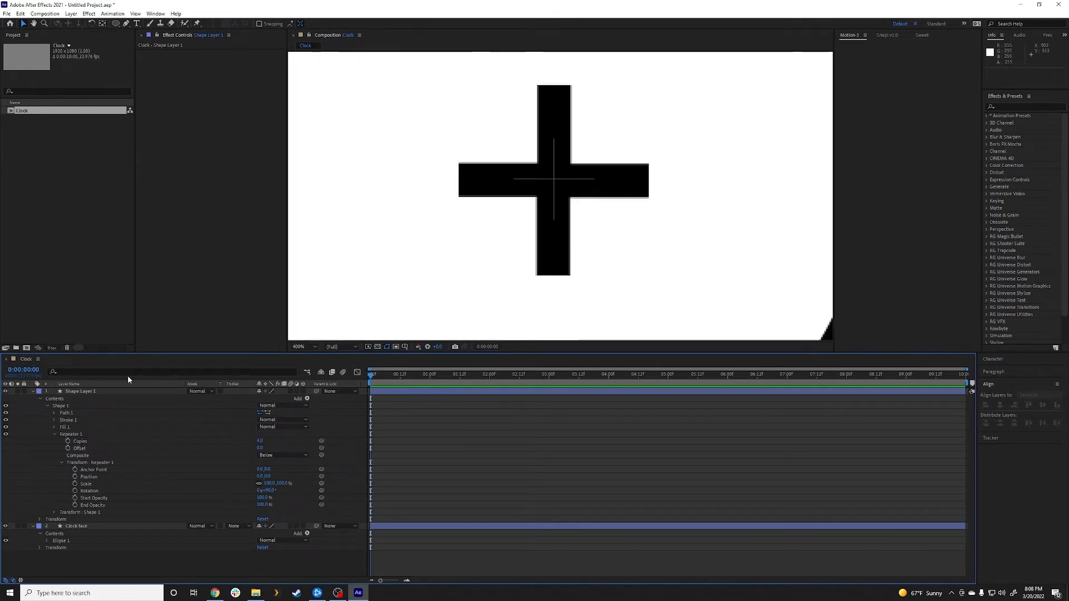
left_click(85, 393)
left_click(67, 413)
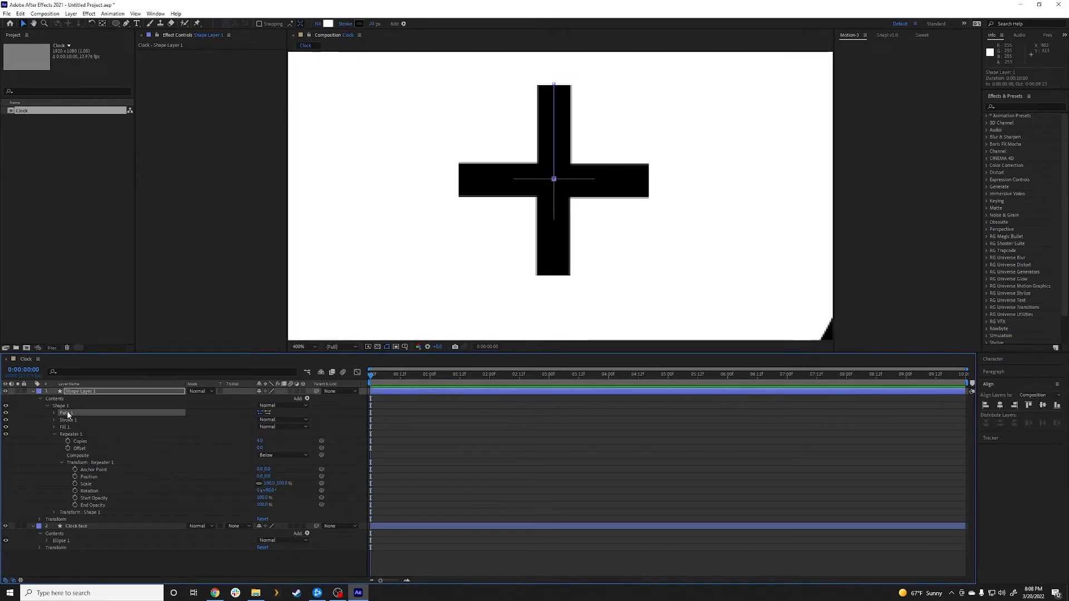
left_click(554, 84)
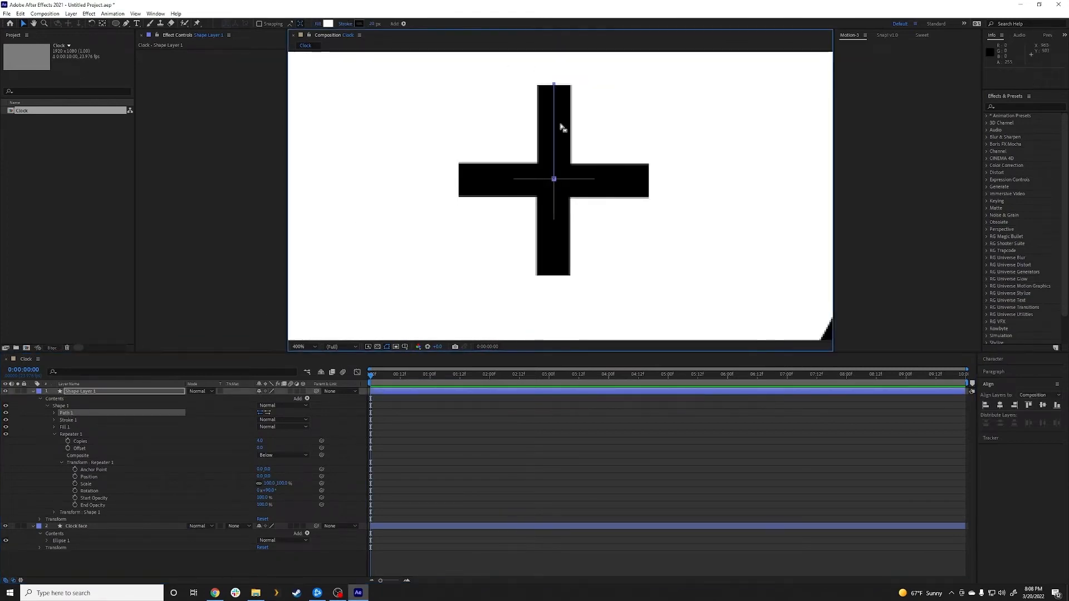
scroll(603, 152, "down", 2)
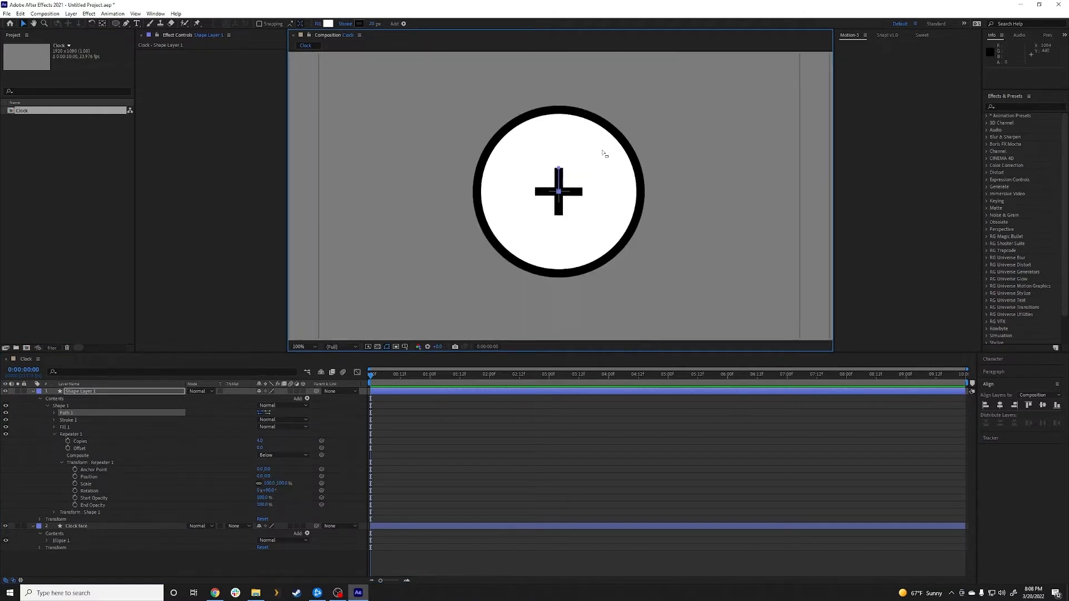
left_click_drag(603, 152, 562, 173)
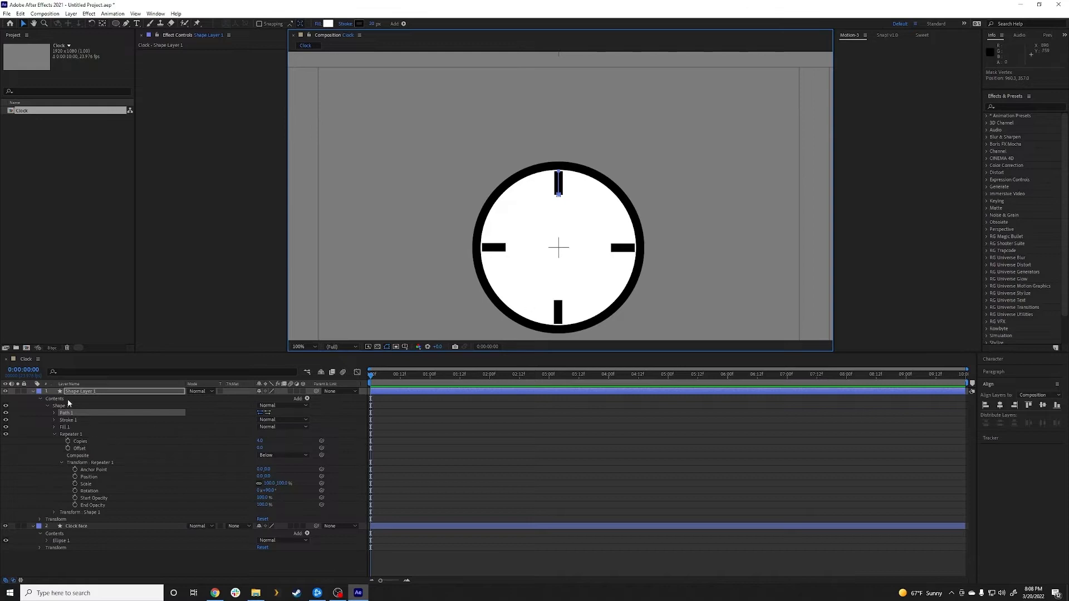
- Reduce the stroke width of the tick mark layer to make the four marks thinner
left_click(82, 392)
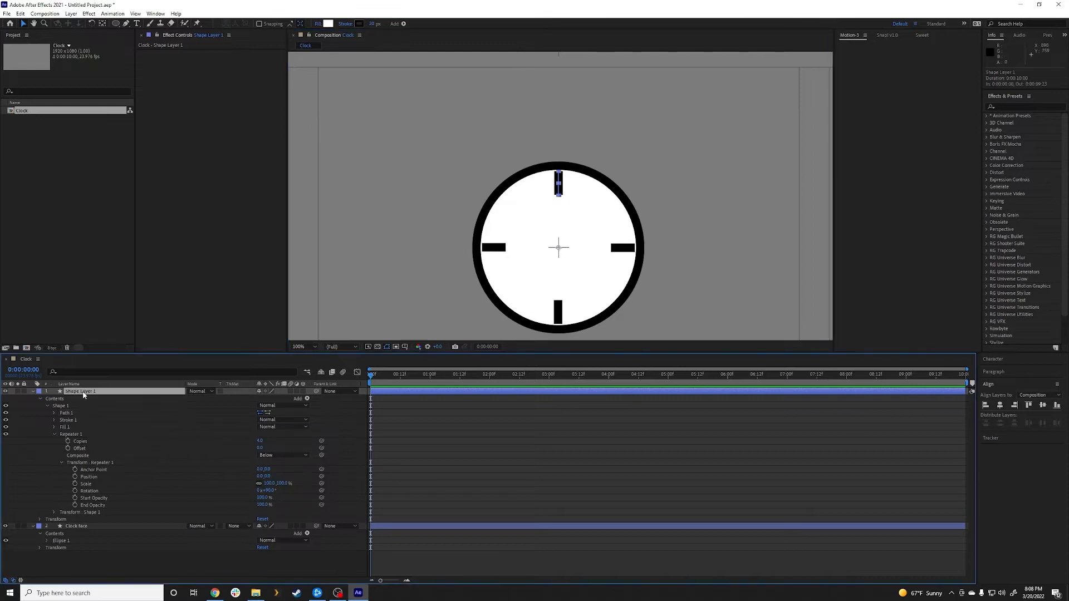
left_click_drag(371, 24, 365, 23)
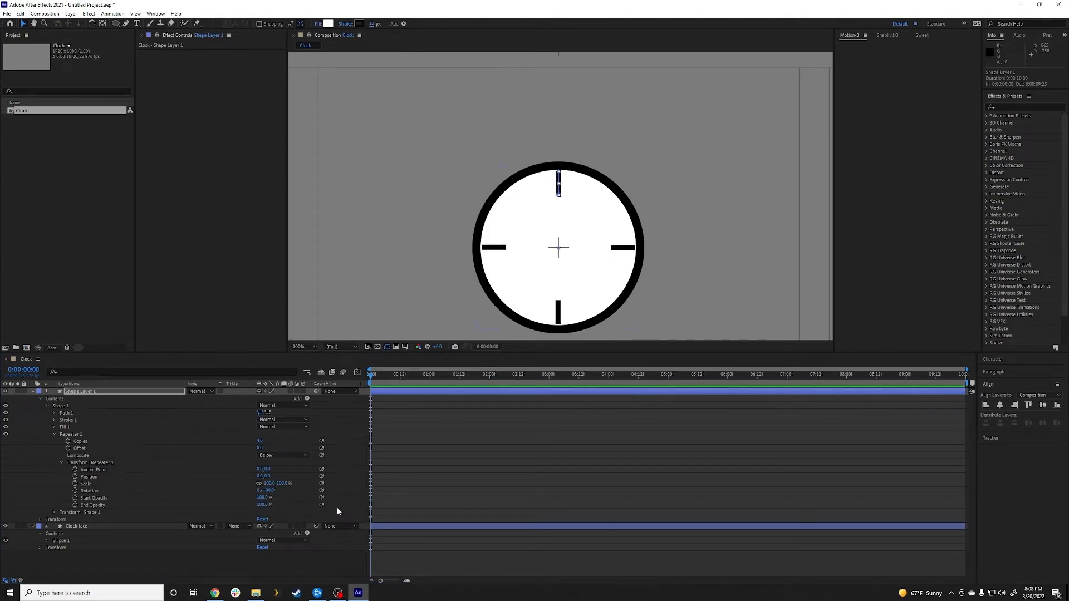
left_click(260, 566)
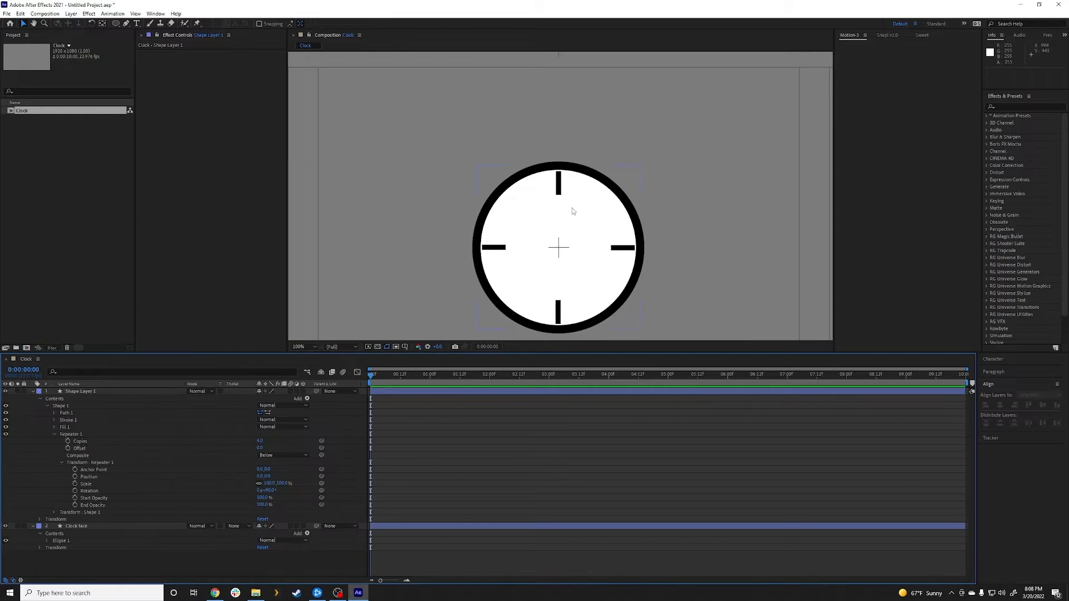
- Shorten the tick marks by moving the inner end point of the path up toward the rim
key("period")
left_click(70, 413)
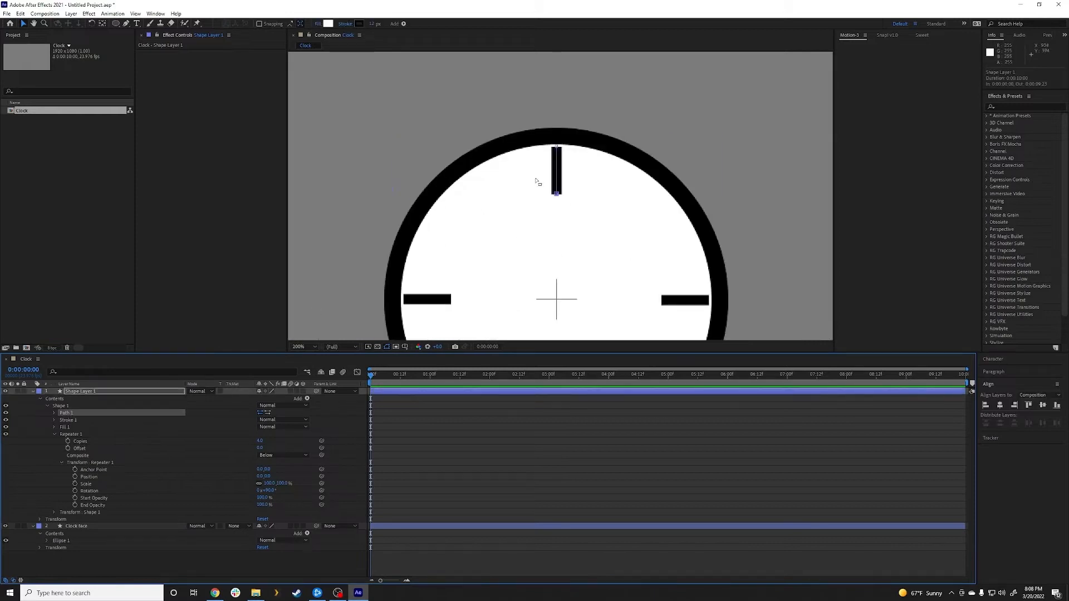
left_click_drag(556, 195, 558, 181)
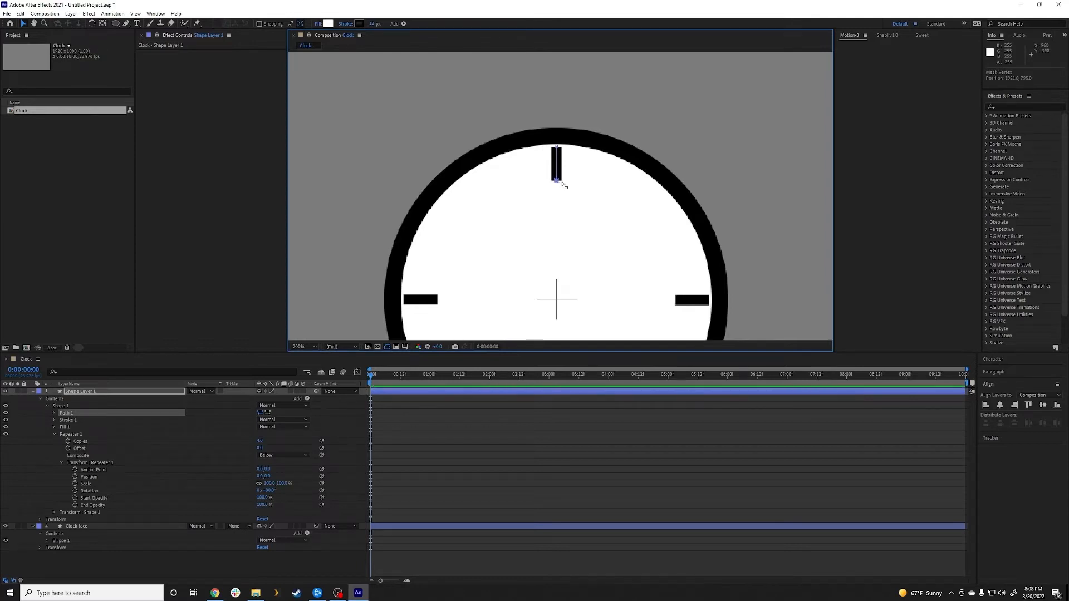
- Rename the tick mark shape layer to "quarter tick marks"
left_click(79, 392)
key("Return")
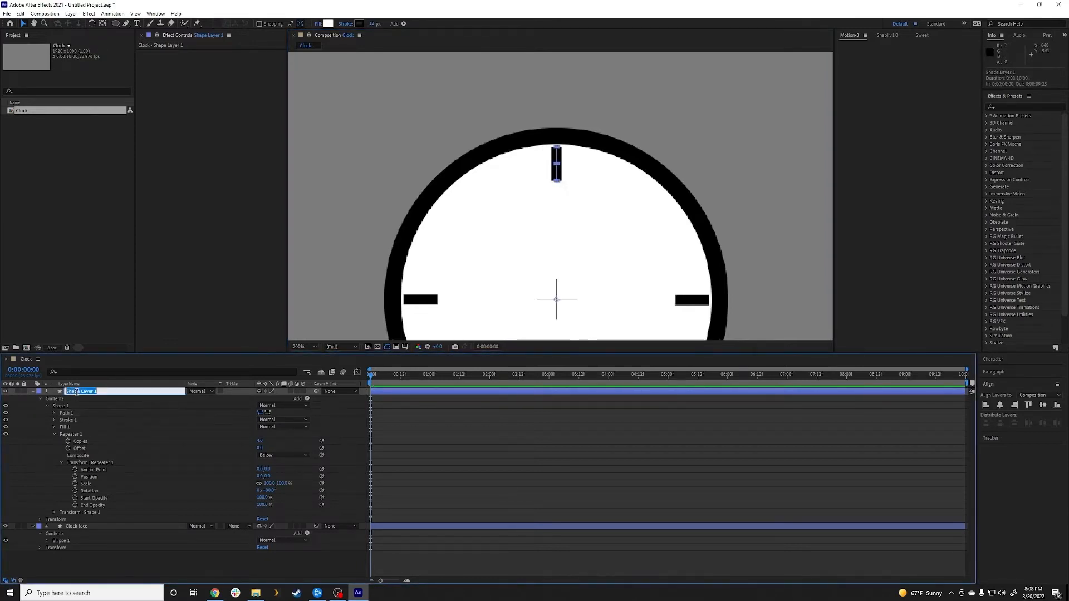
type("qu")
type("arter tick marks")
left_click(87, 524)
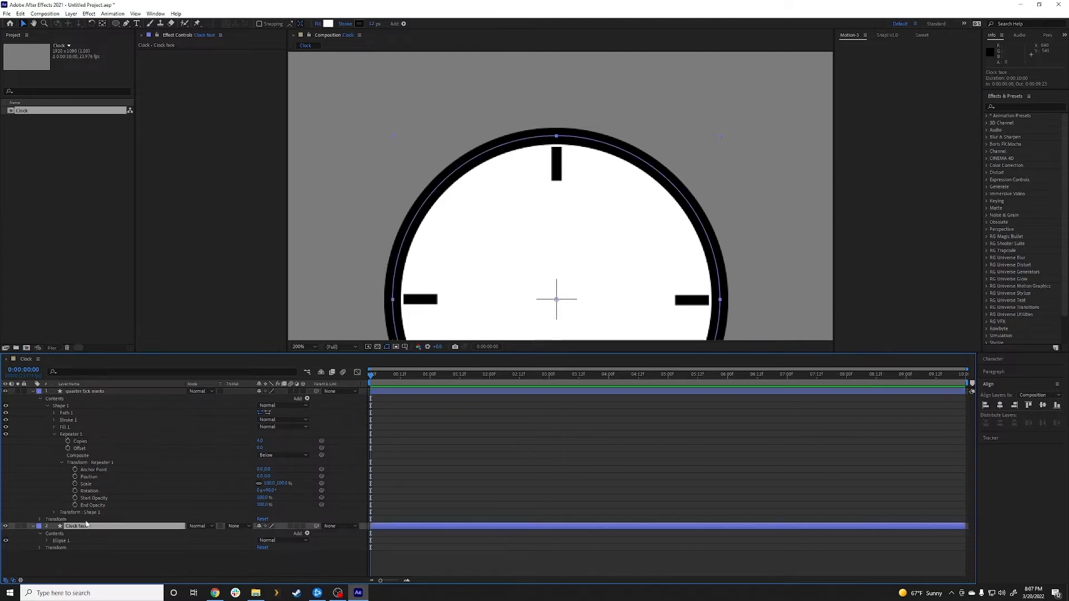
- Duplicate the "quarter tick marks" layer and rename the copy "5 min tick marks"
left_click(89, 392)
left_click(32, 391)
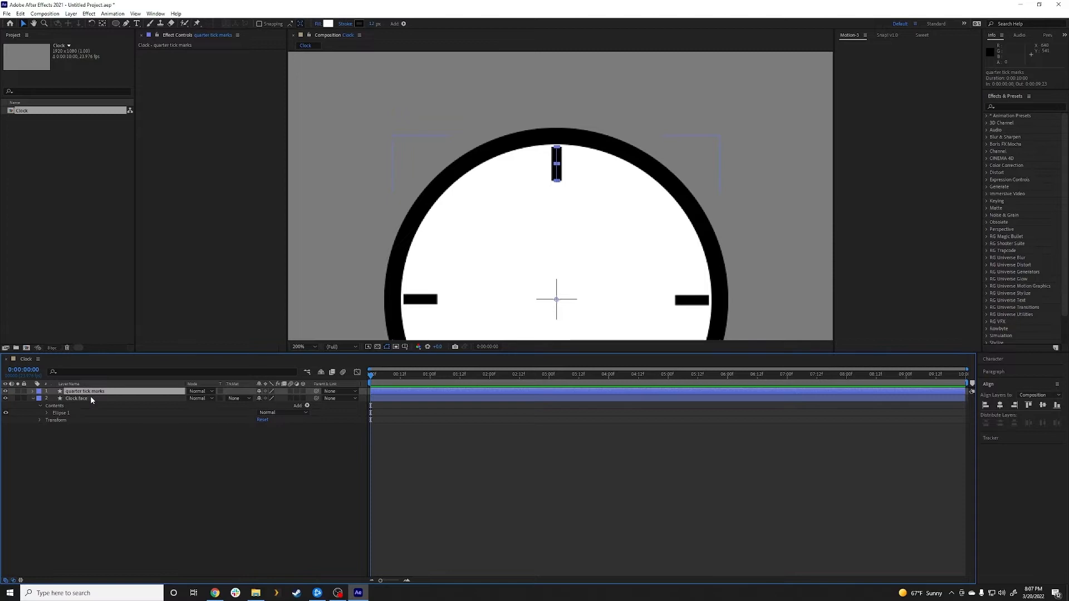
key("ctrl+d")
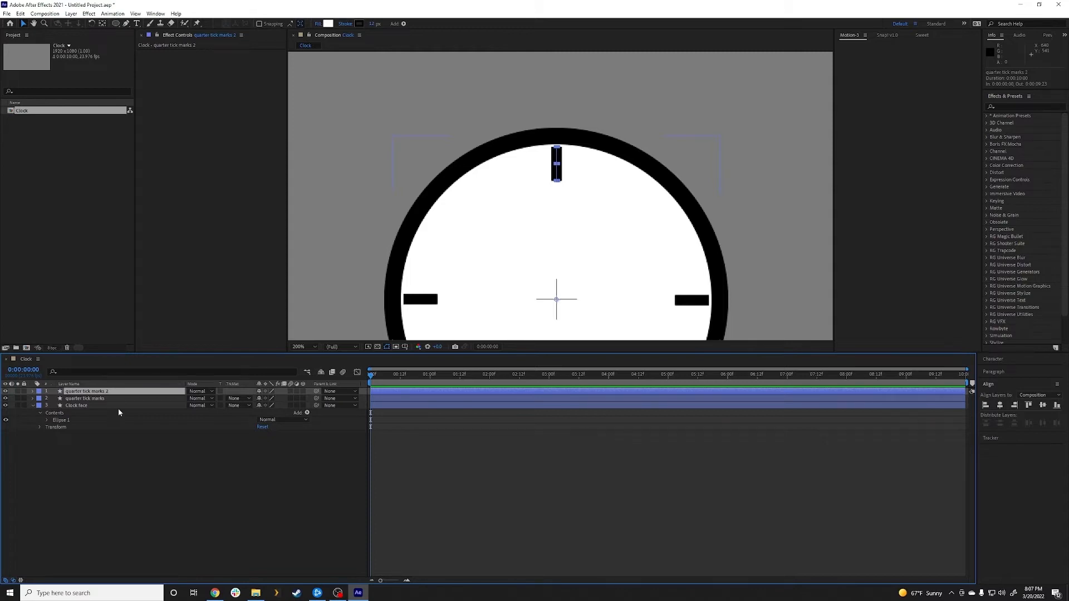
key("Return")
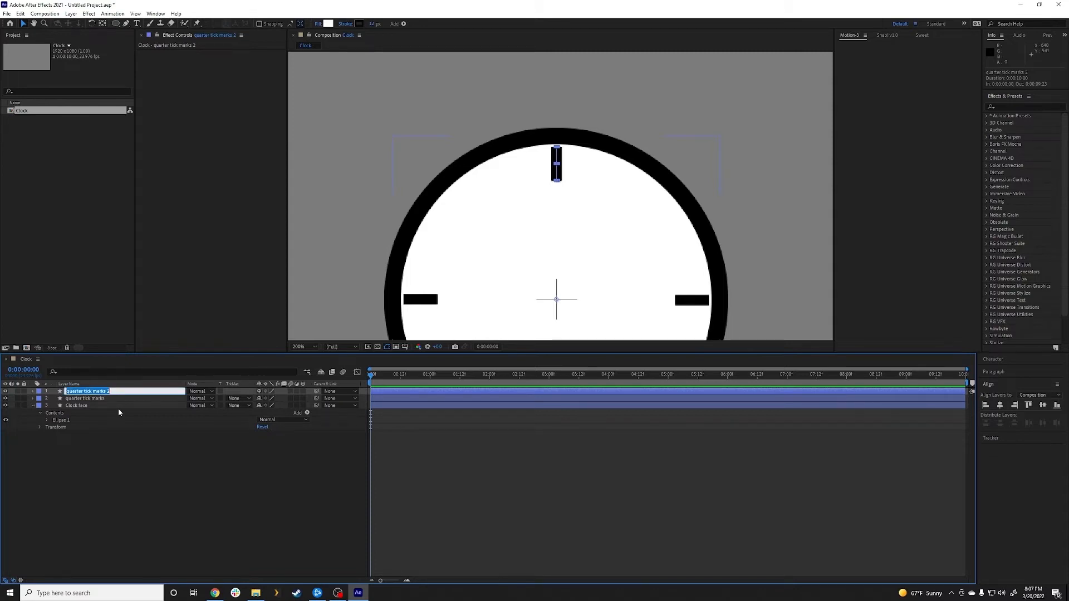
left_click(112, 391)
double_click(78, 391)
type("5 min")
left_click(79, 438)
- Set the stroke width of the "5 min tick marks" layer to 6 px
left_click(79, 392)
left_click(373, 24)
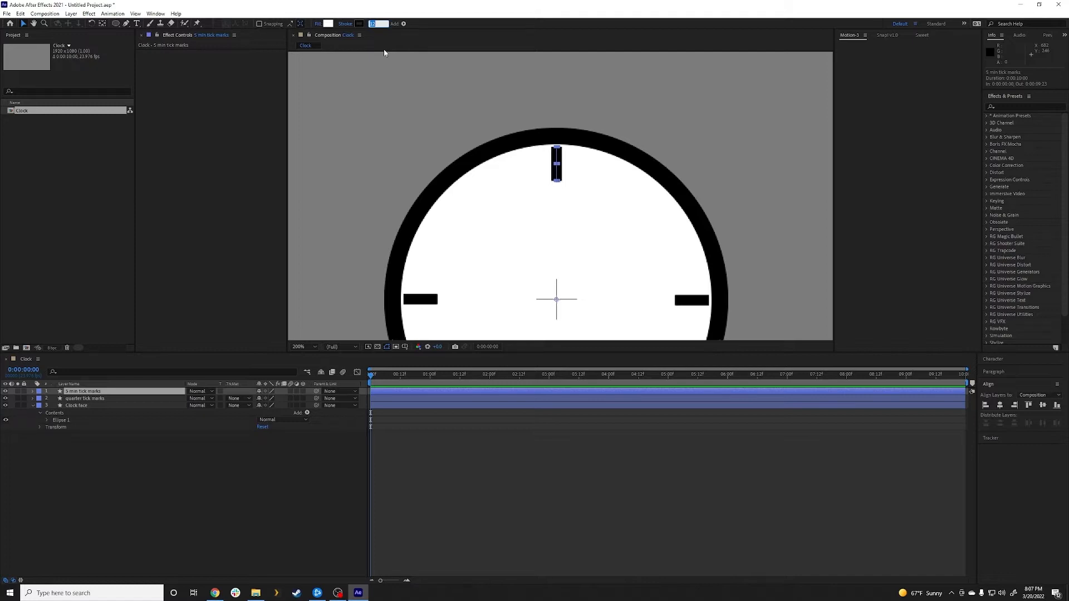
type("6")
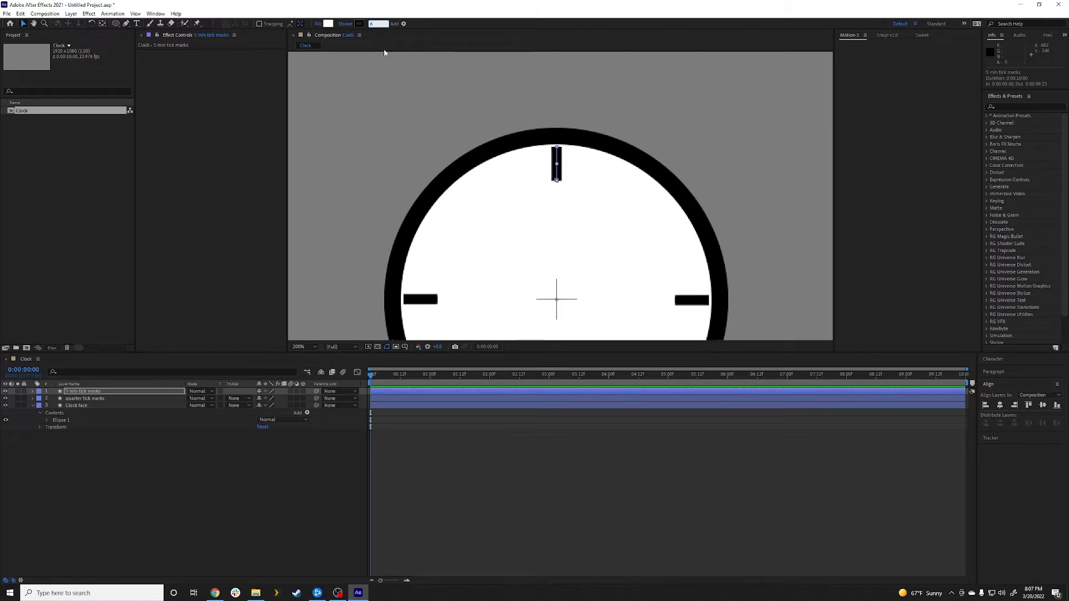
left_click(110, 464)
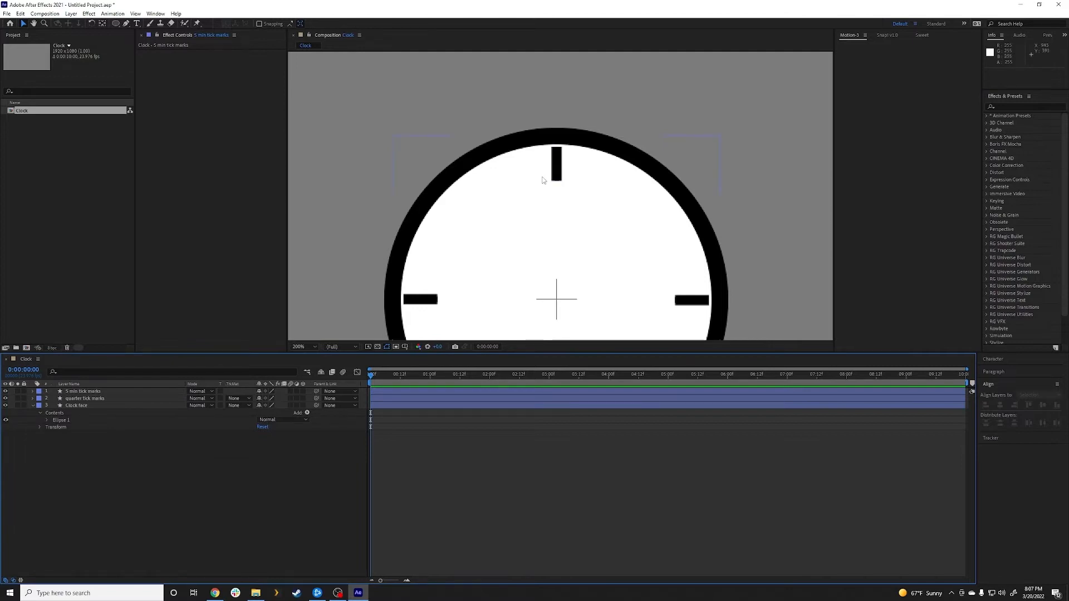
- Set the number of copies in the repeater of the "5 min tick marks" layer to 12
left_click(94, 392)
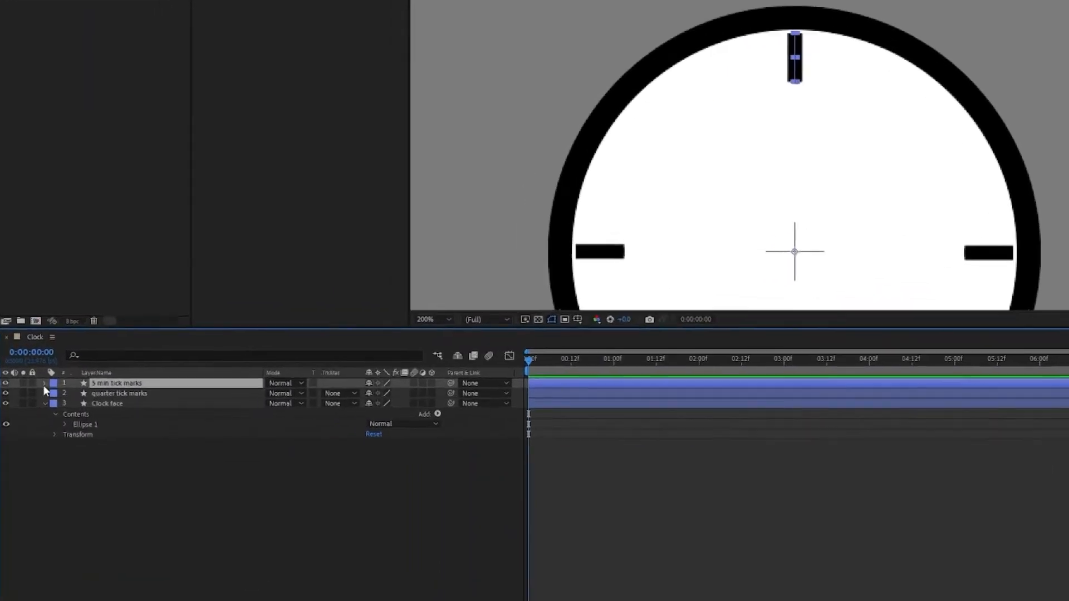
left_click(32, 391)
left_click(57, 393)
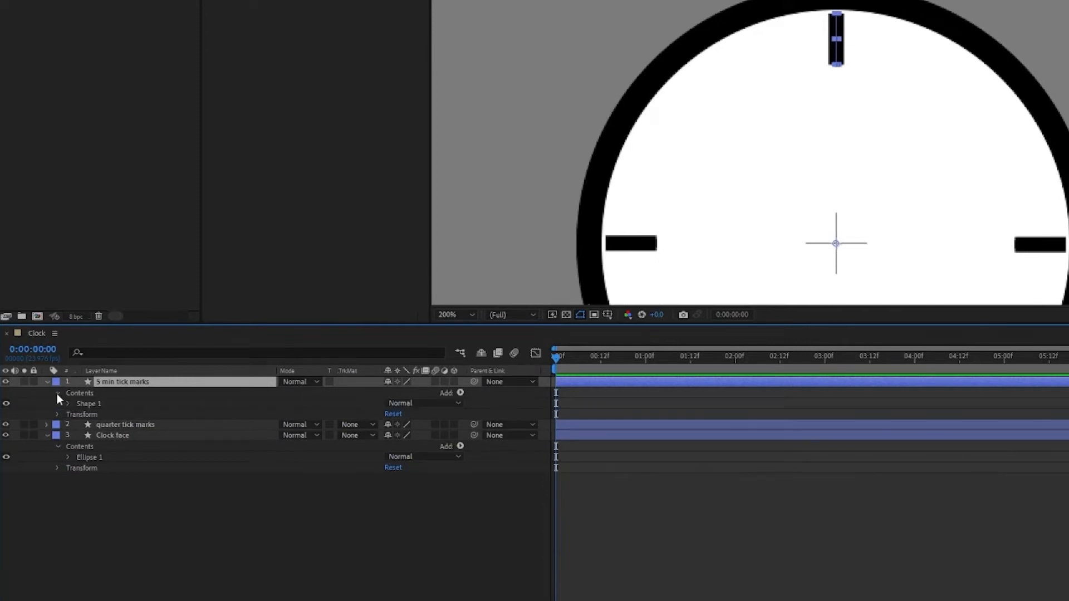
left_click(68, 404)
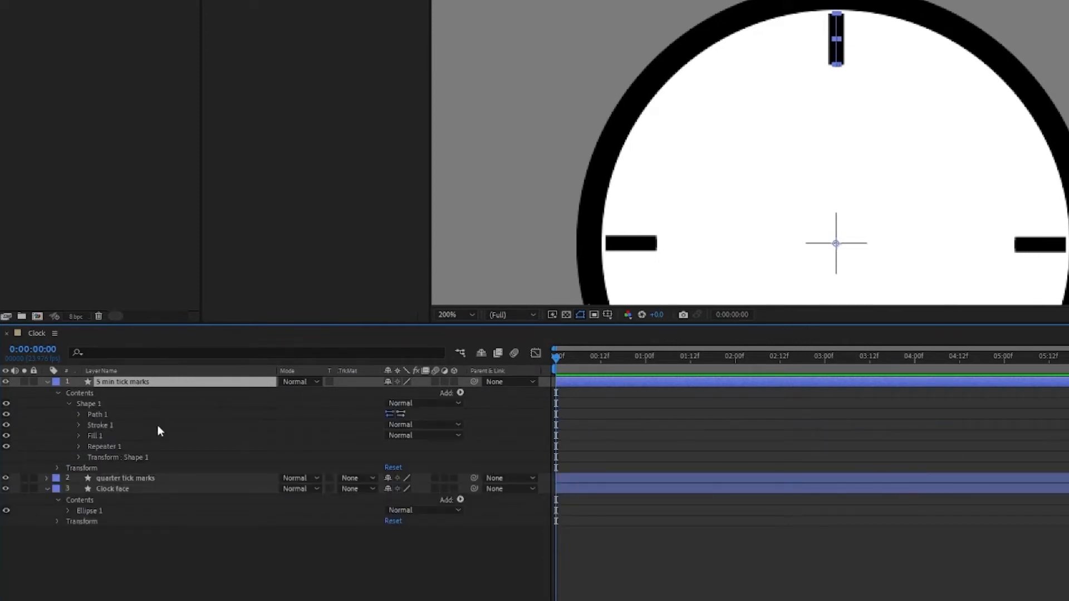
left_click(78, 447)
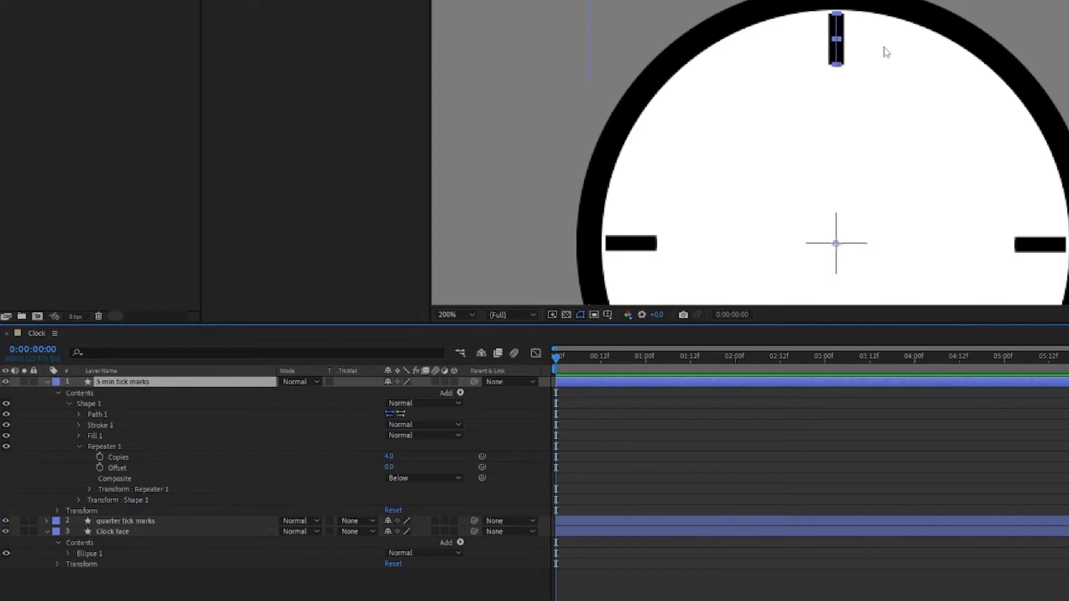
left_click(388, 456)
left_click(388, 456)
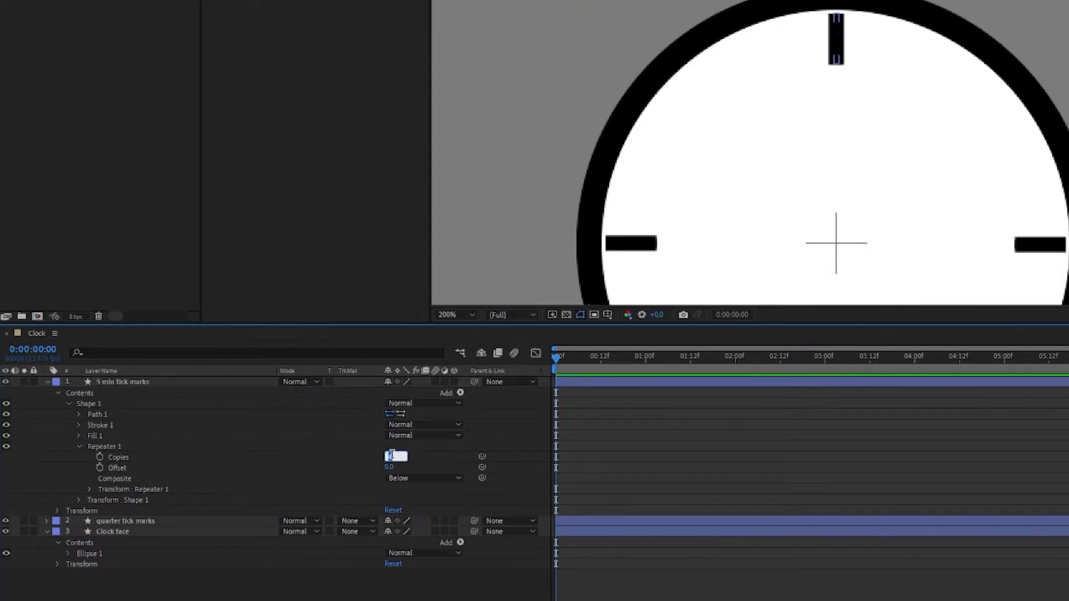
type("12")
key("Return")
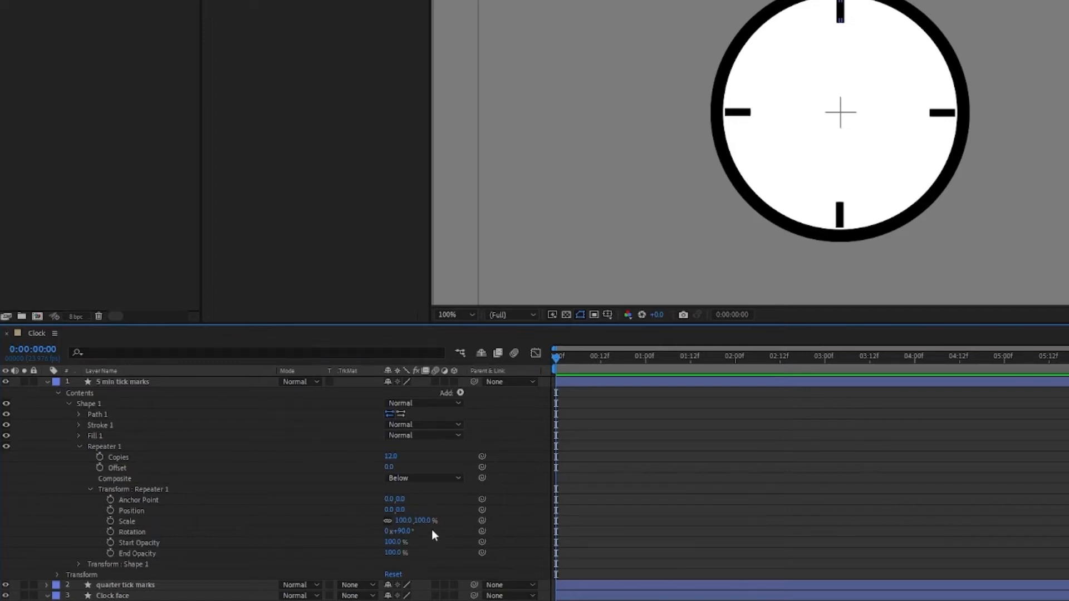
- Set the rotation between the repeater's copies to 360/12 so the marks spread evenly around the clock face
left_click(403, 531)
type("360")
type("/")
type("12")
key("Return")
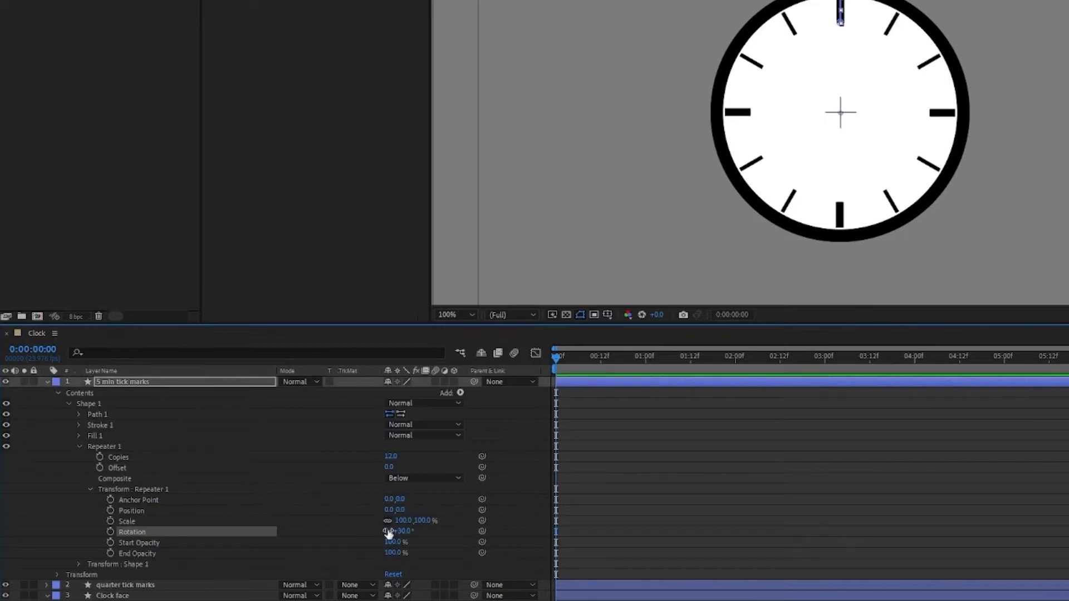
- Shorten the 5 min tick marks to about half their length by moving the path's inner end point toward the rim
scroll(843, 85, "up", 2)
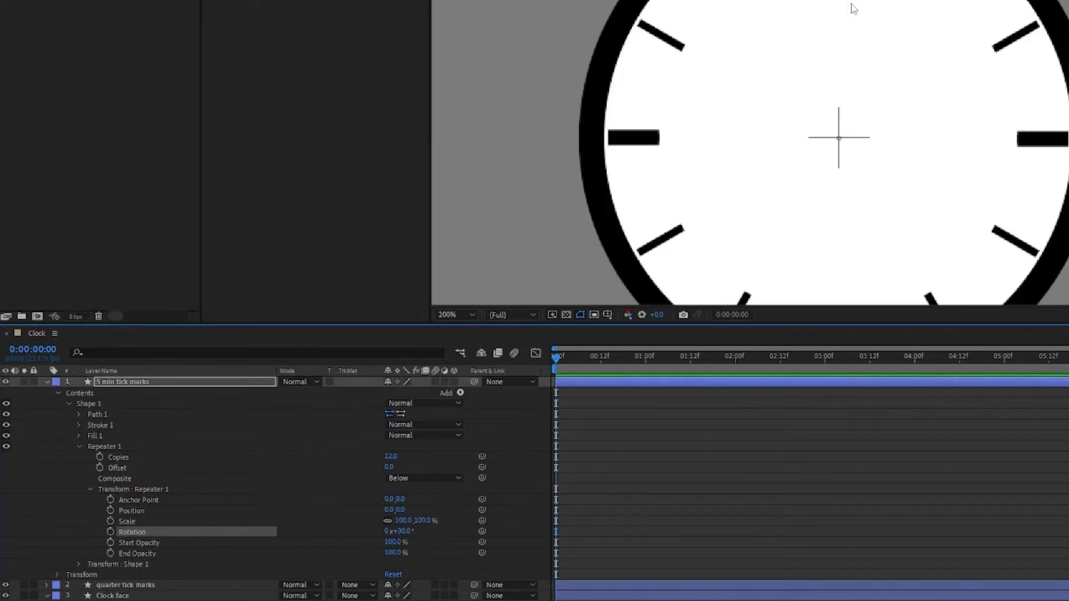
left_click_drag(877, 1, 839, 254)
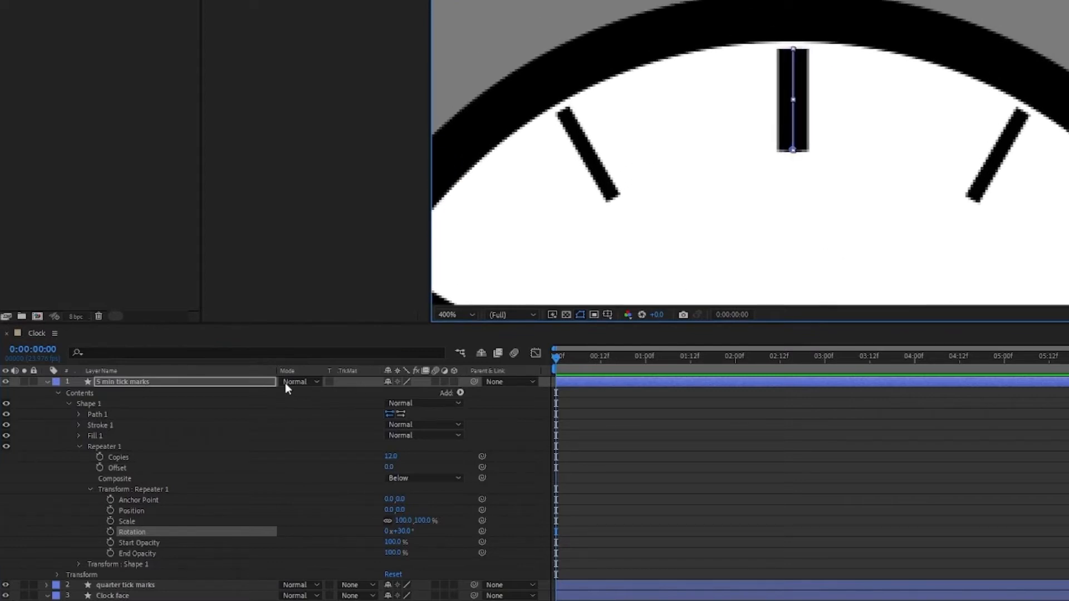
left_click(95, 415)
left_click(793, 149)
left_click_drag(793, 149, 798, 101)
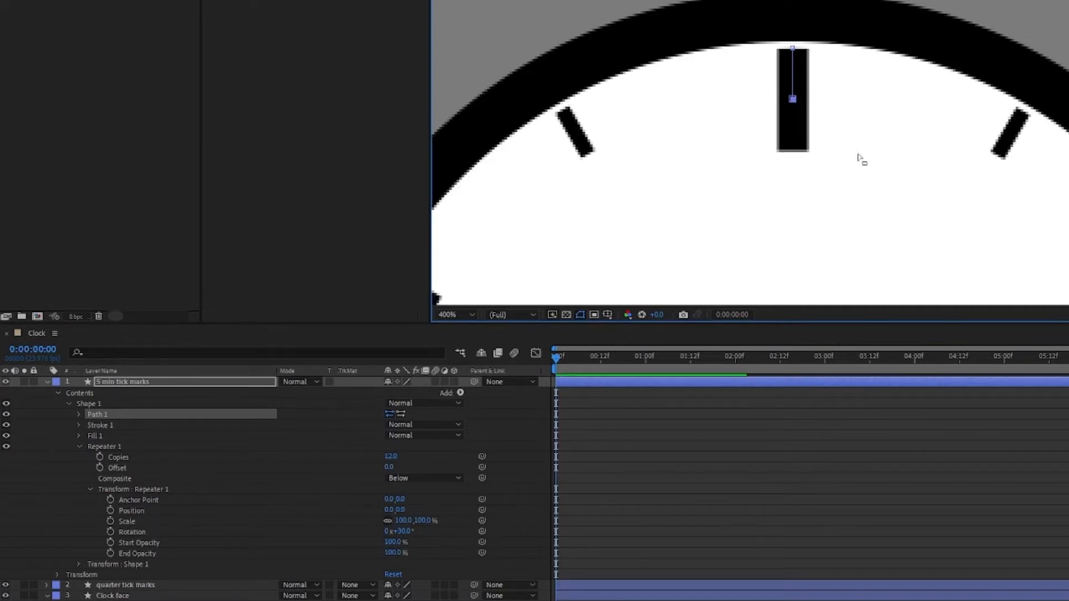
scroll(859, 158, "down", 4)
left_click_drag(866, 172, 866, 73)
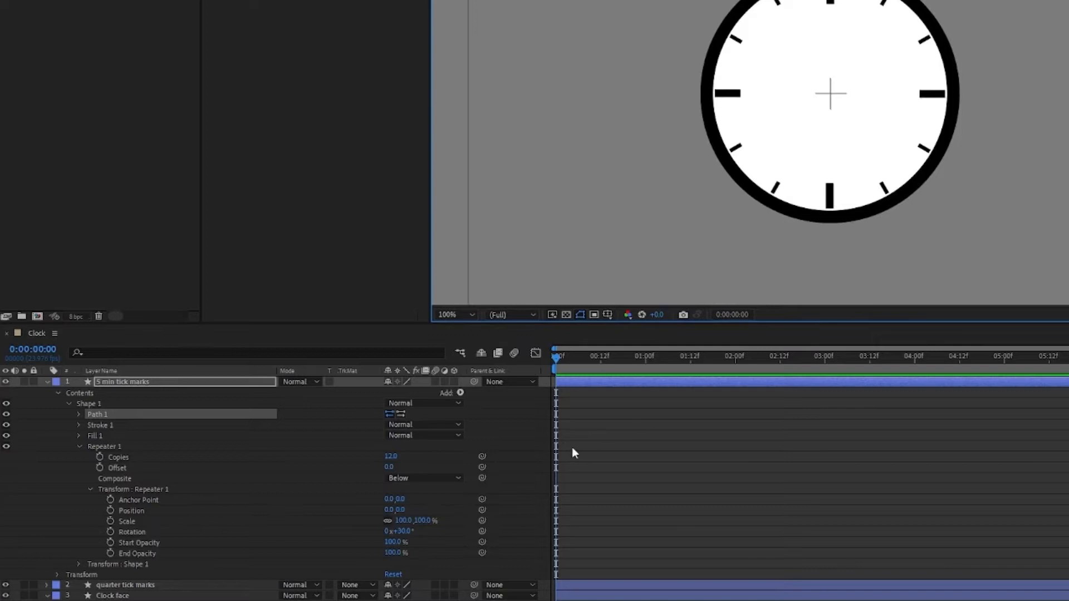
left_click(536, 433)
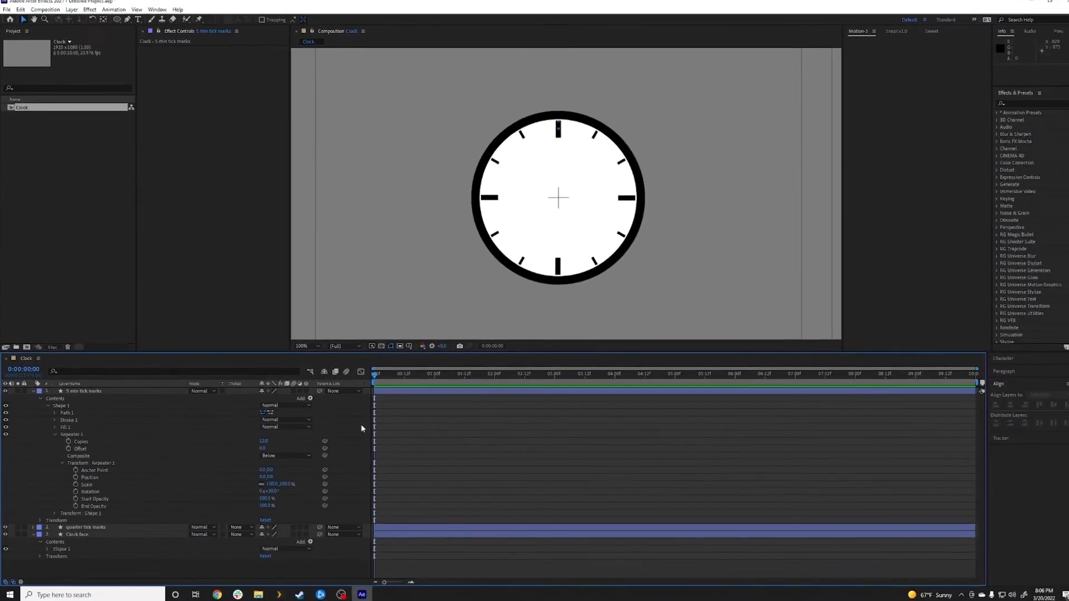
left_click(31, 391)
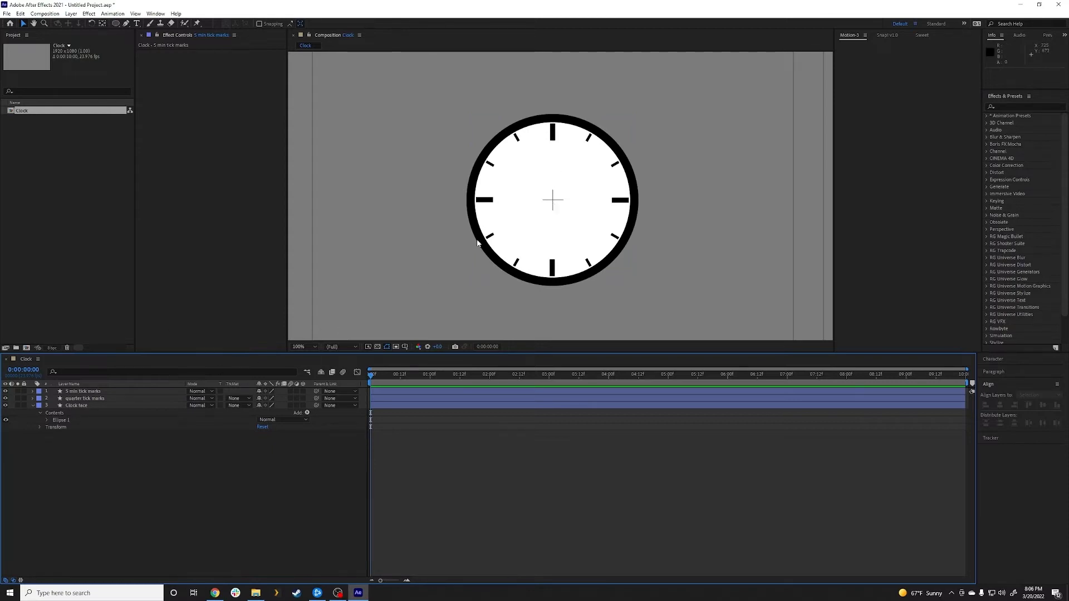
- Duplicate the "quarter tick marks" layer and move the copy to the top of the layer stack
left_click(72, 399)
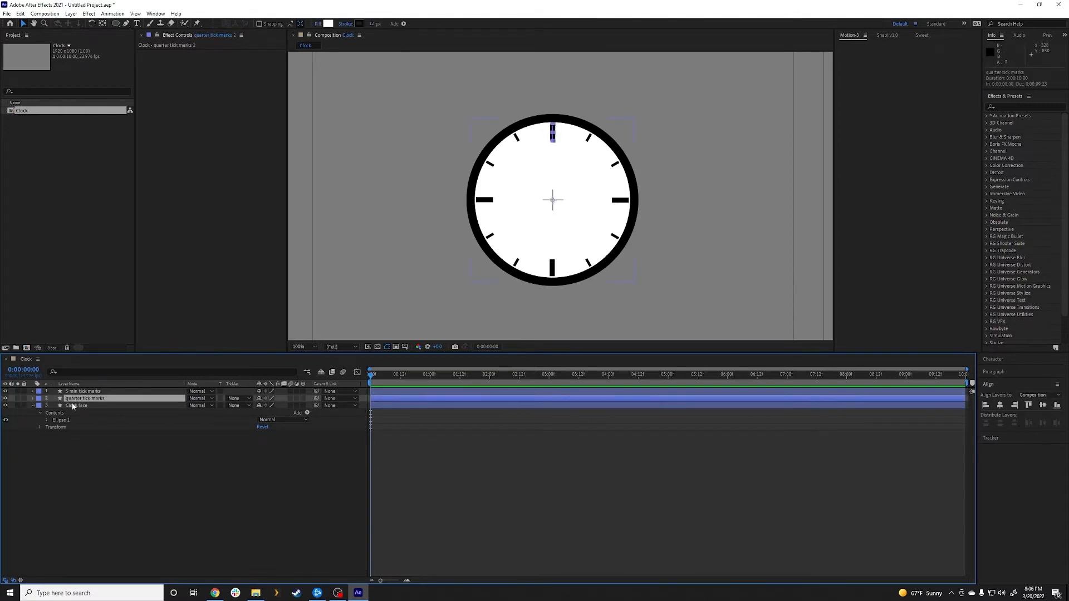
key("ctrl+d")
left_click_drag(72, 399, 72, 389)
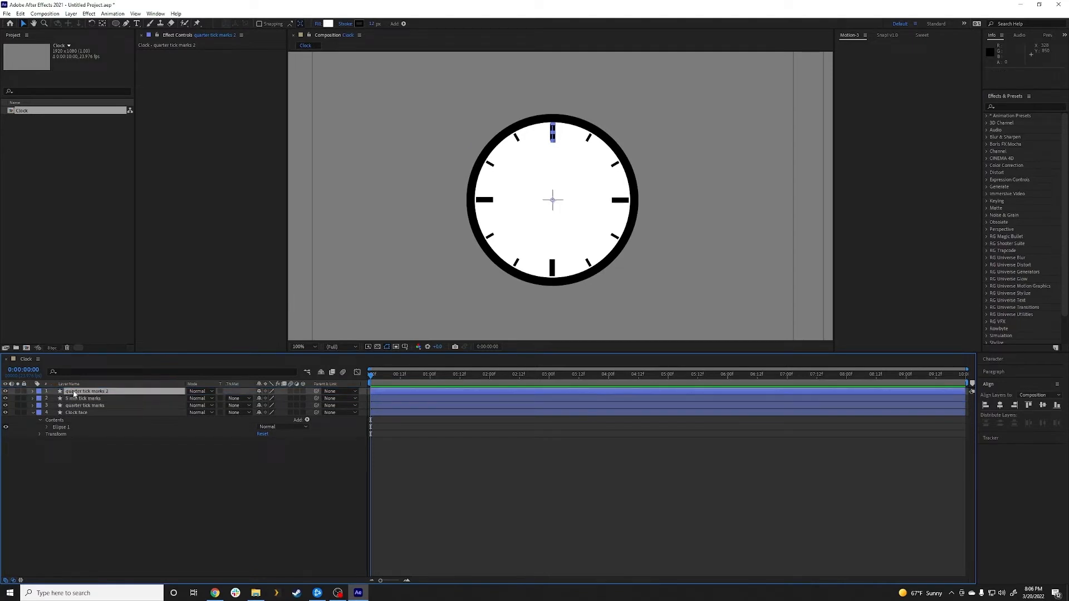
- Lengthen the duplicated mark by moving its path's inner end point toward the clock centre, and delete its repeater
key("u")
key("u")
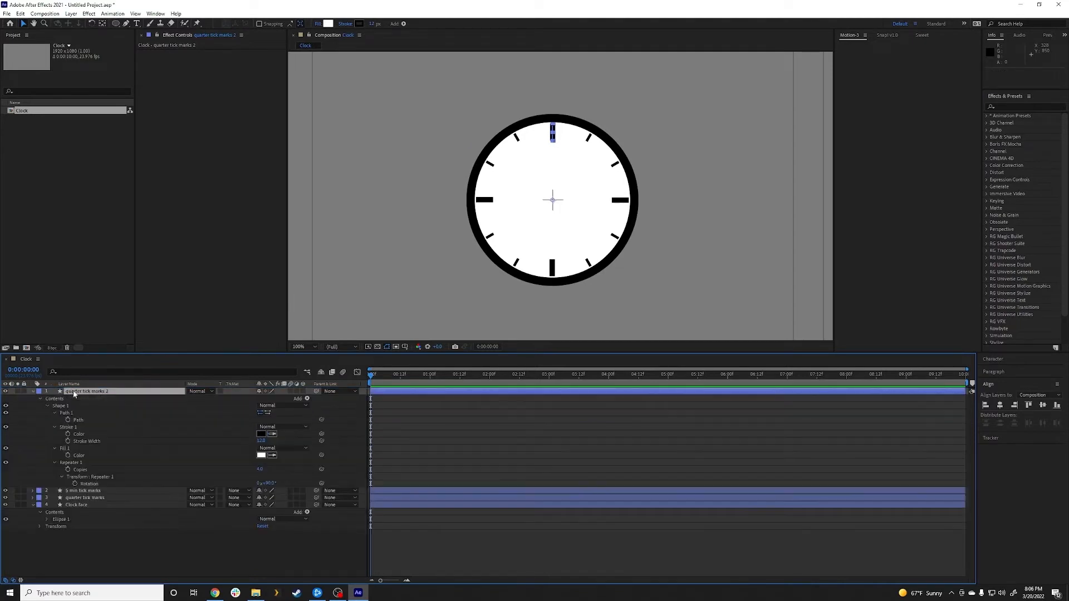
left_click(78, 419)
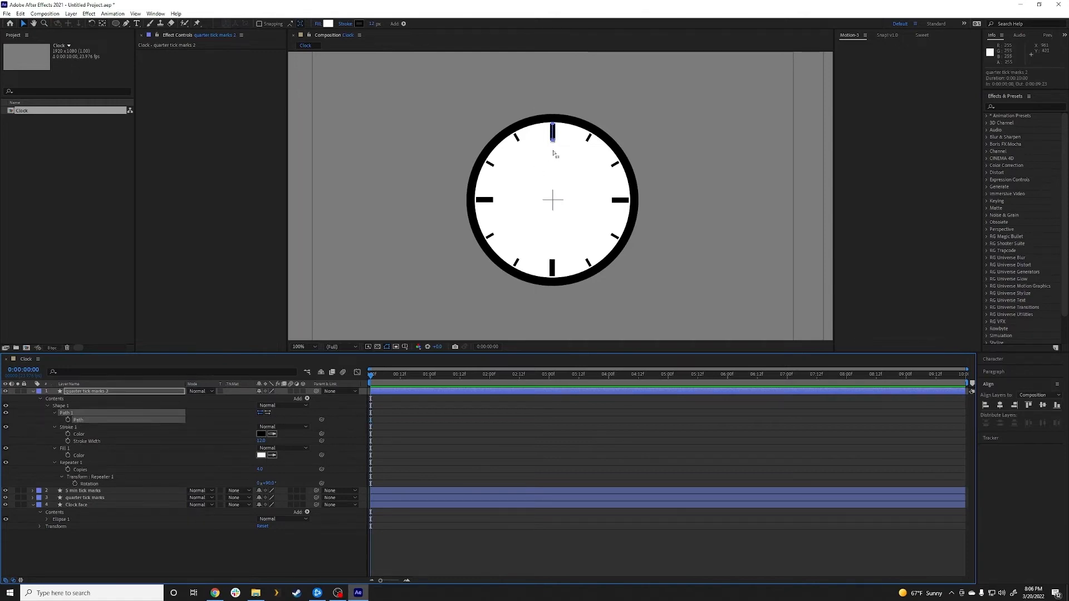
key(".")
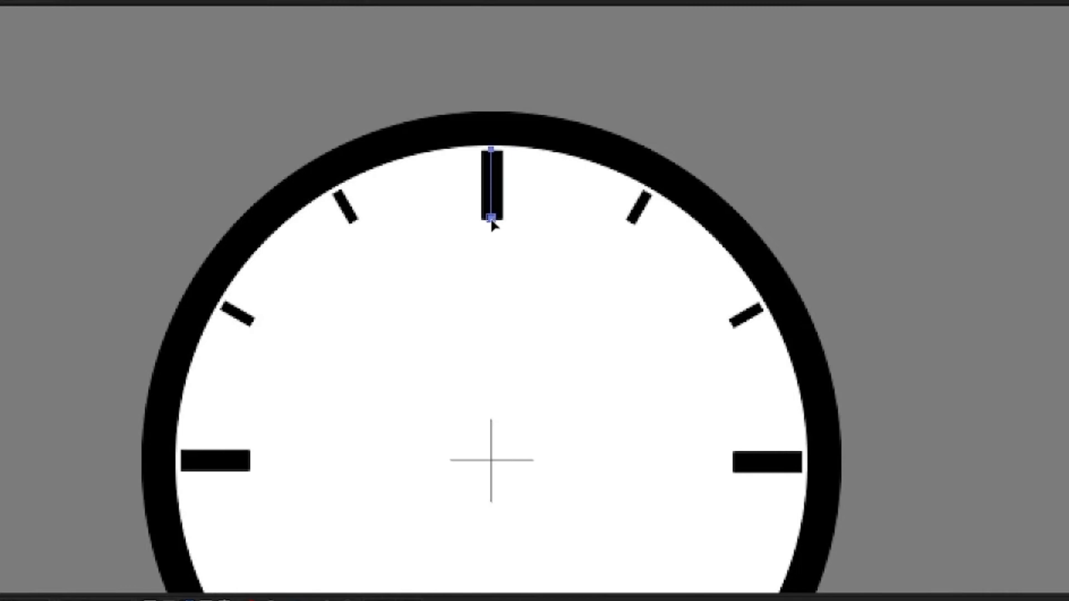
left_click_drag(491, 219, 498, 357)
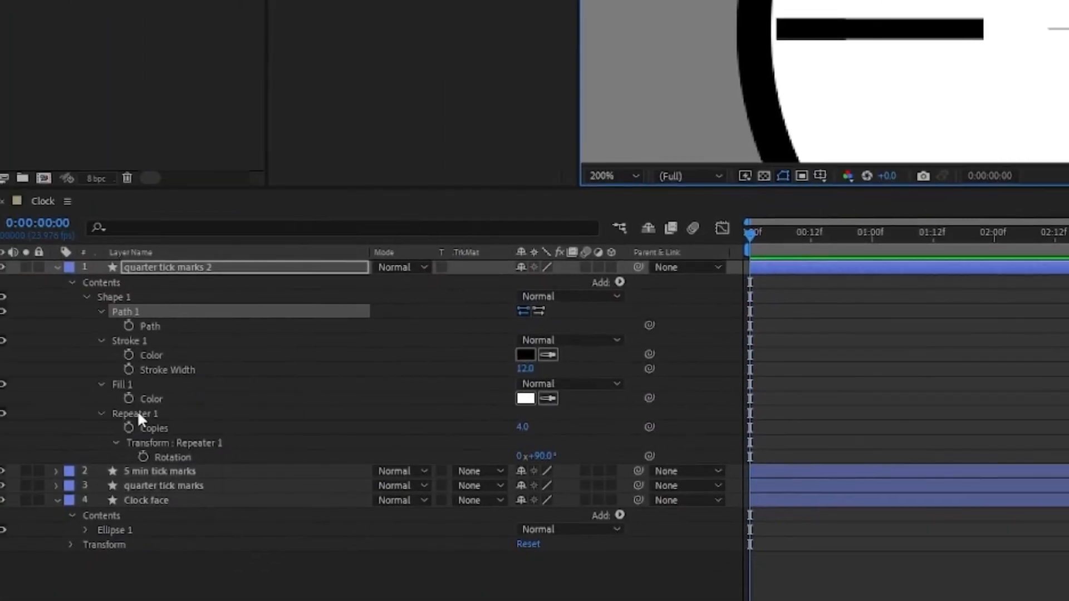
left_click(138, 415)
key("Delete")
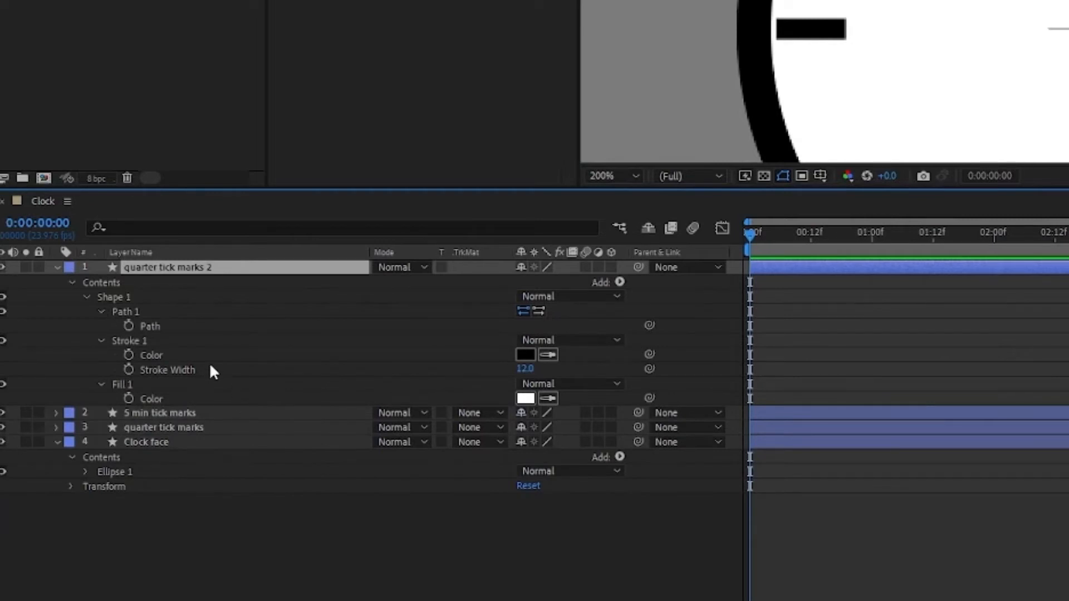
- Move the single line's path straight down so its lower end passes just below the clock centre, and increase its stroke width
left_click(150, 328)
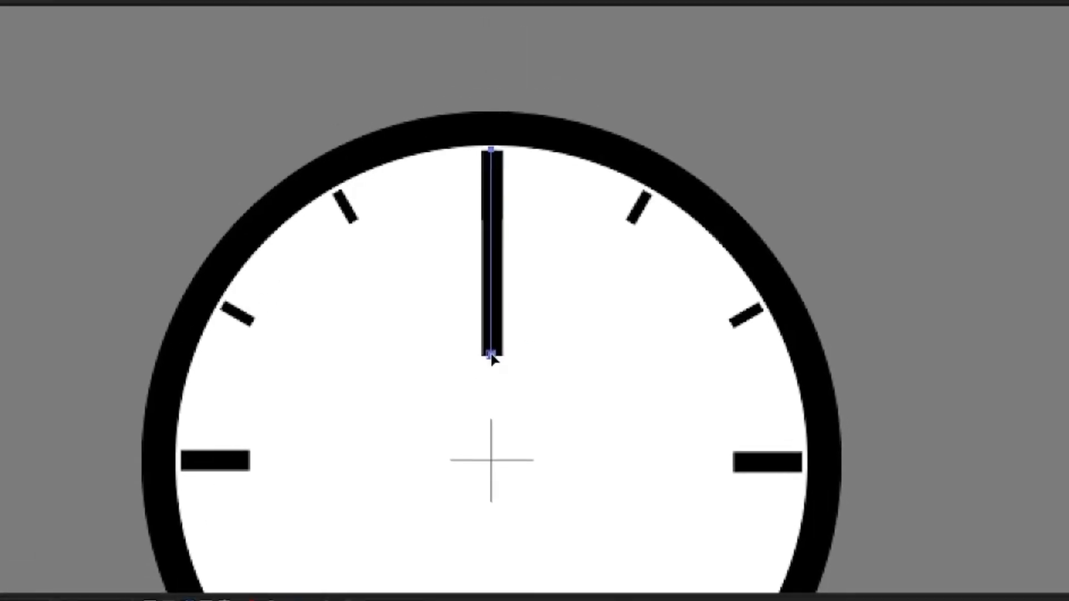
left_click_drag(492, 358, 490, 497)
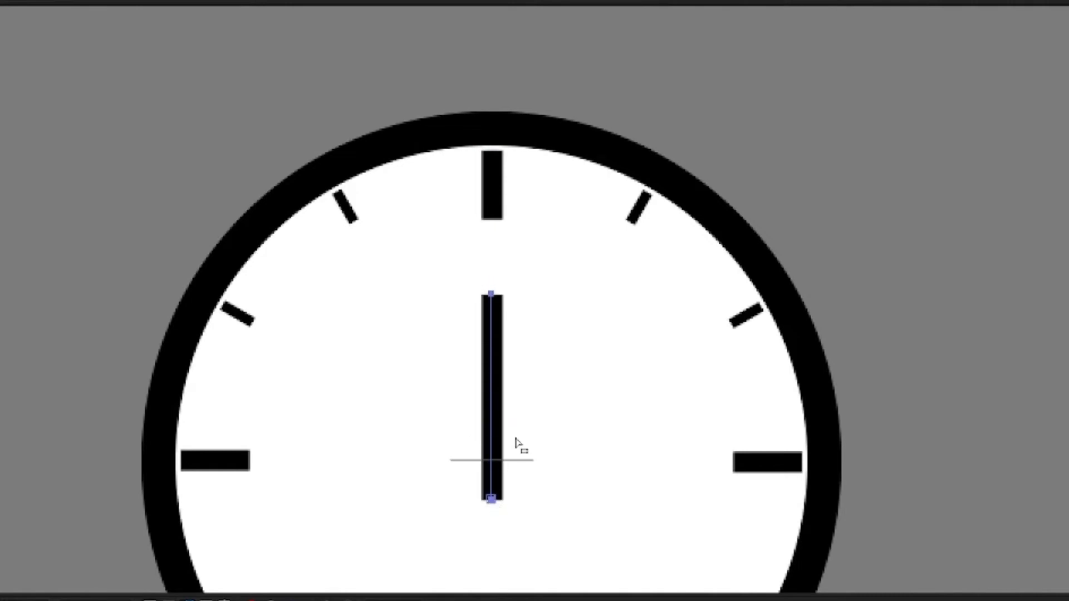
left_click(206, 600)
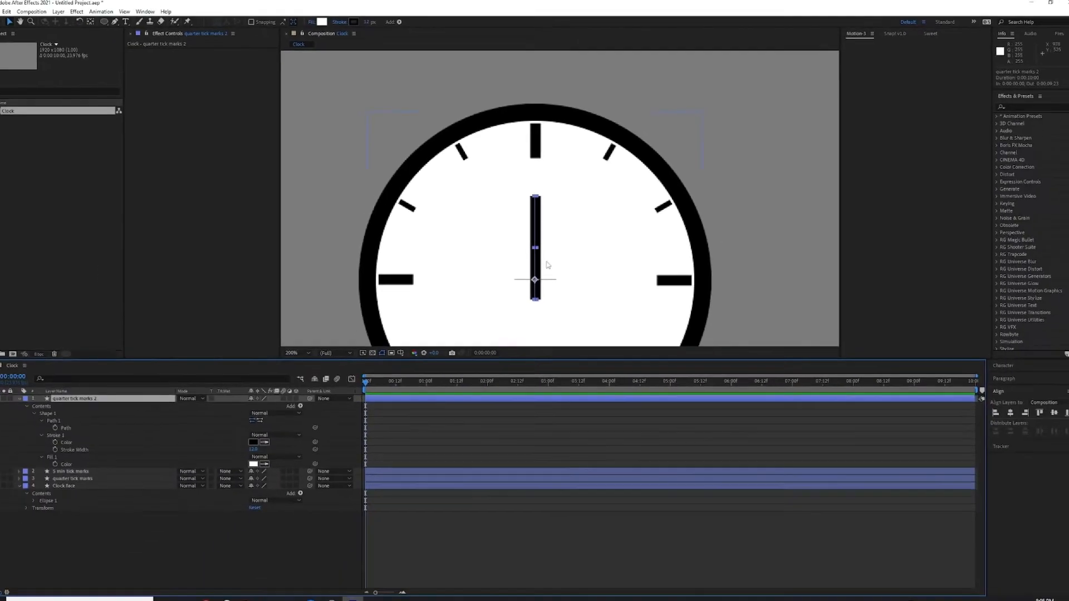
scroll(524, 456, "up", 3)
key("v")
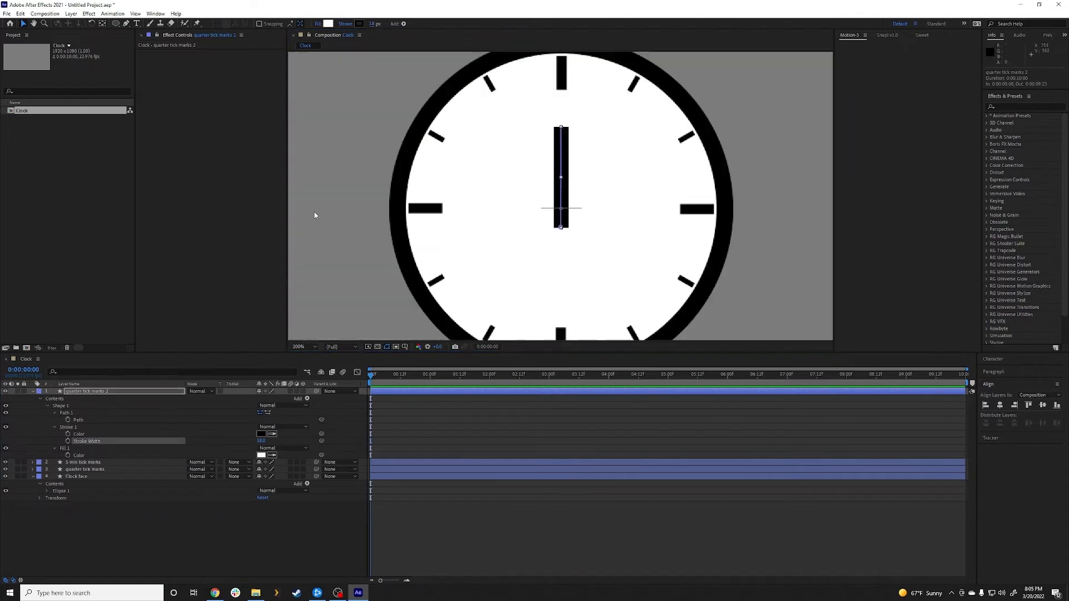
- Test the hand's pivot by rotating the top layer about the clock centre, and undo the rotation
left_click(88, 392)
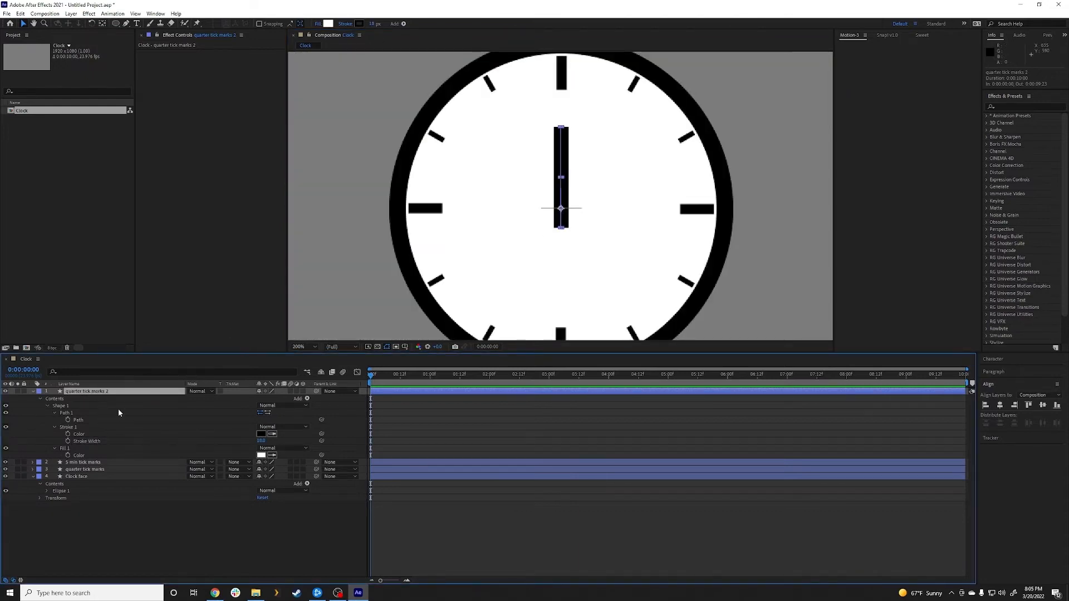
key("r")
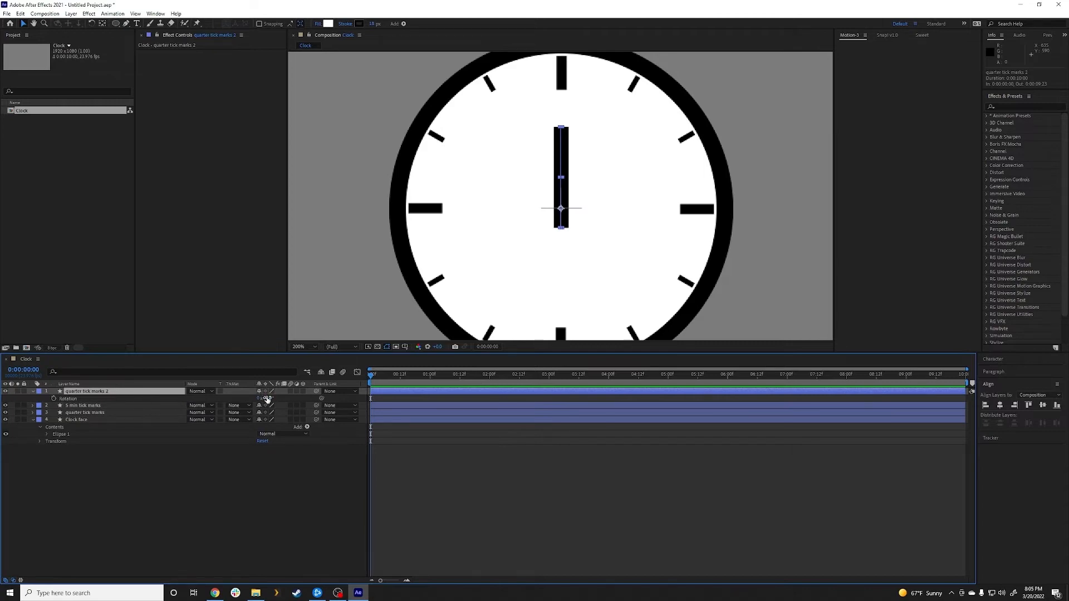
left_click_drag(267, 400, 193, 399)
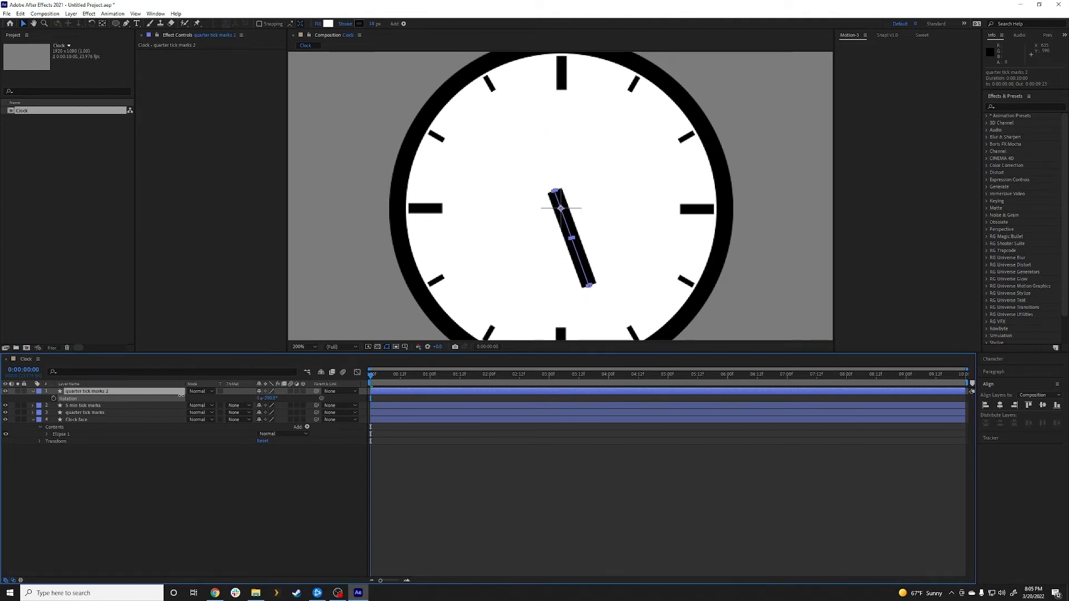
key("ctrl+z")
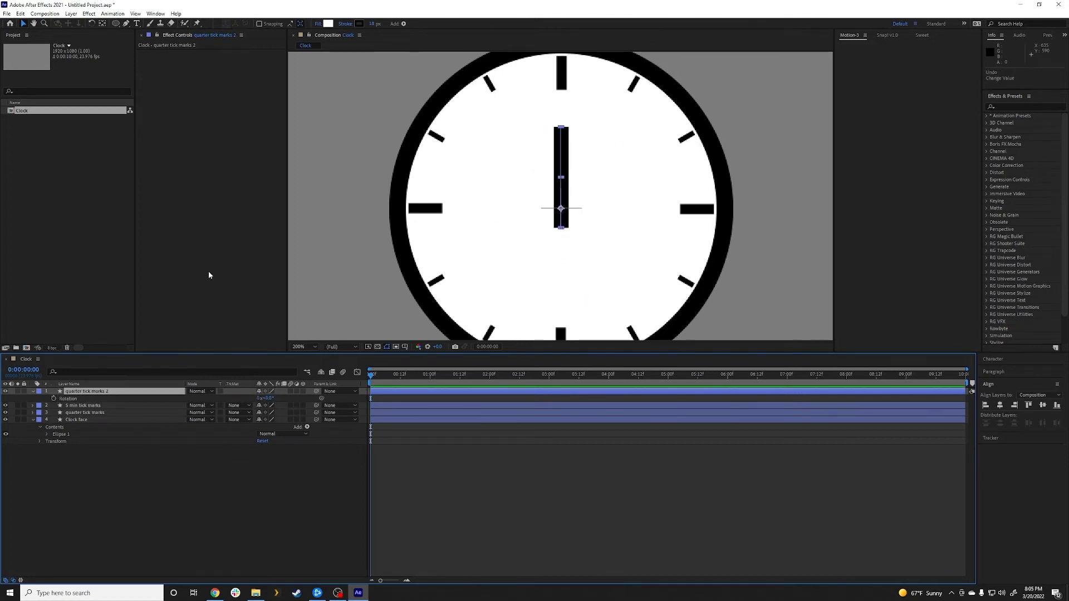
- Rename the top layer "quarter tick marks 2" as "hour hand"
key("Return")
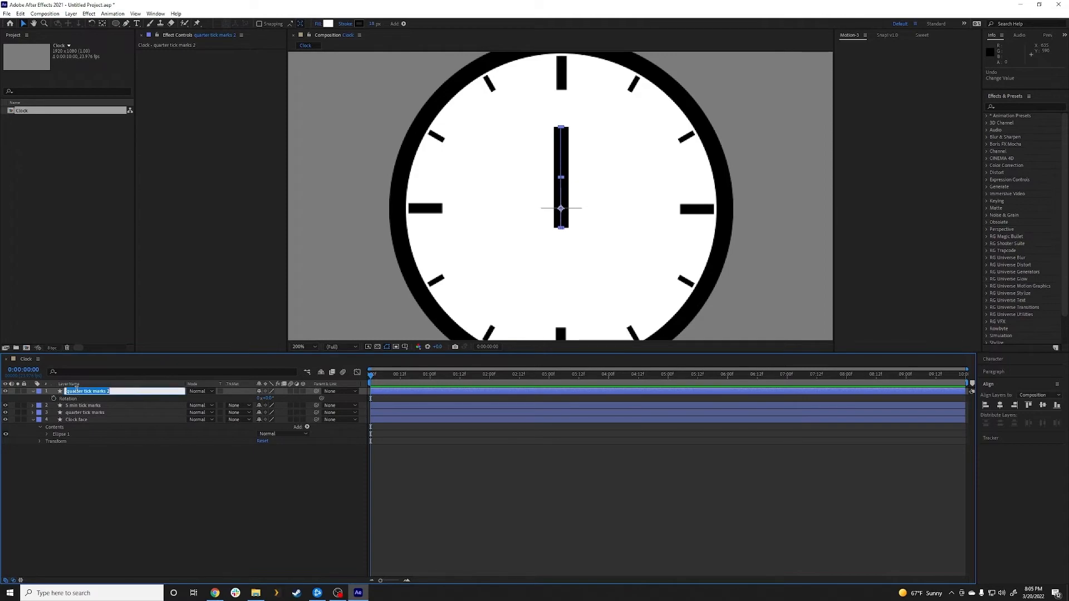
type("hour hand")
left_click(118, 465)
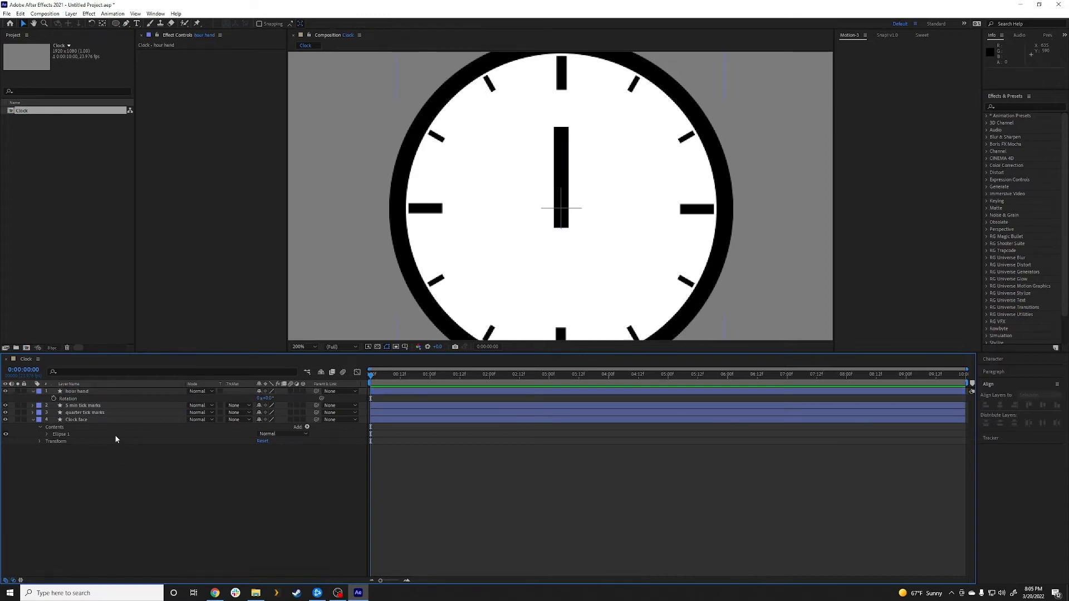
- Duplicate the "hour hand" layer and rename the copy as "minute hand"
left_click(85, 393)
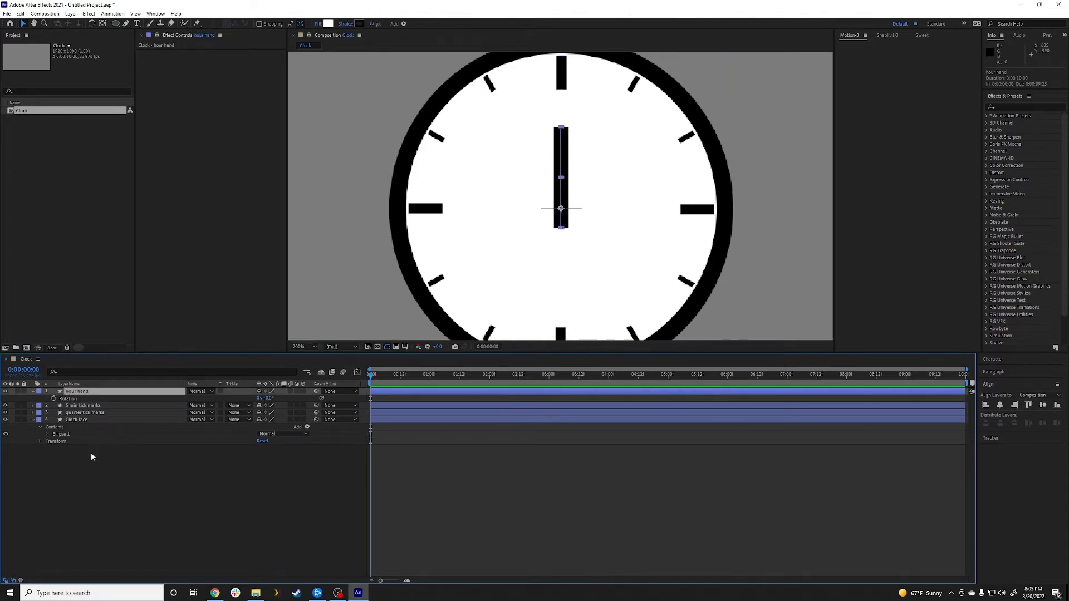
key("ctrl+d")
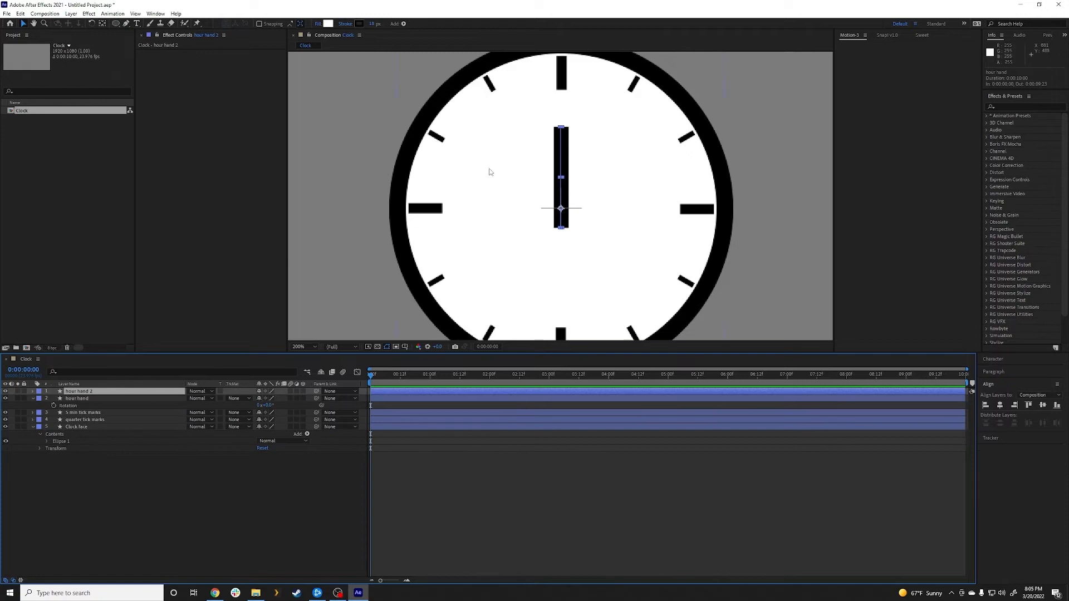
key("Return")
double_click(73, 392)
type("minute")
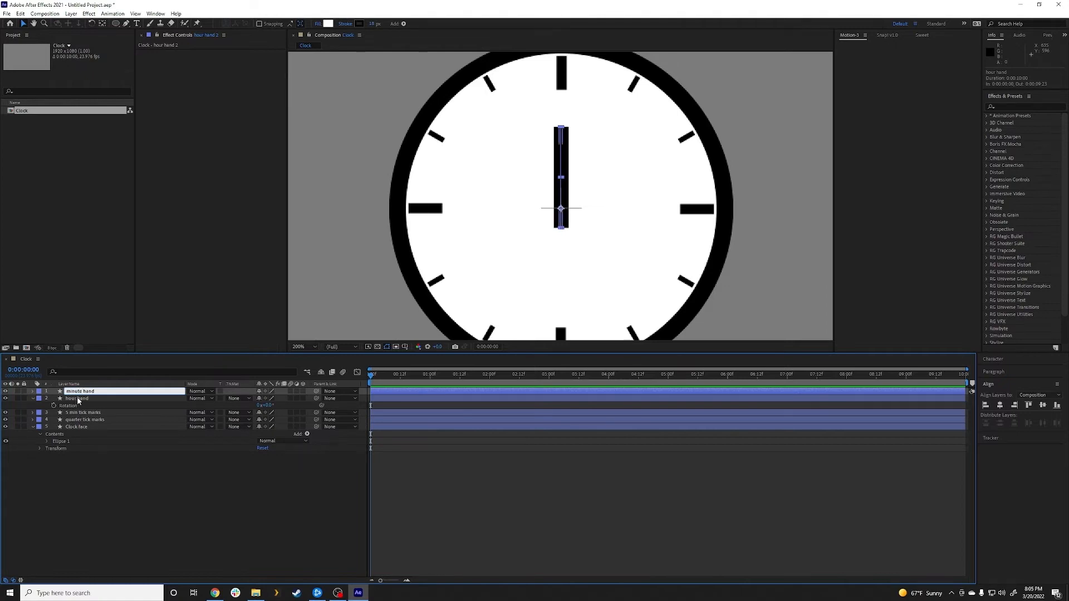
key("Return")
- Lengthen the minute hand by moving its path's upper end point straight up onto the 12 o'clock tick mark
key("u")
key("u")
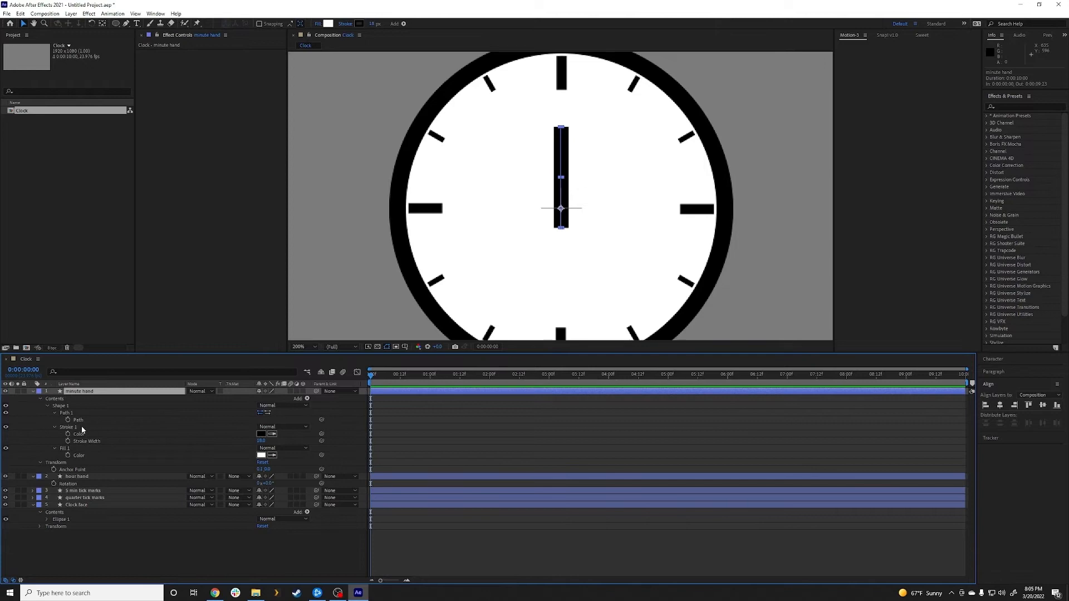
left_click(78, 419)
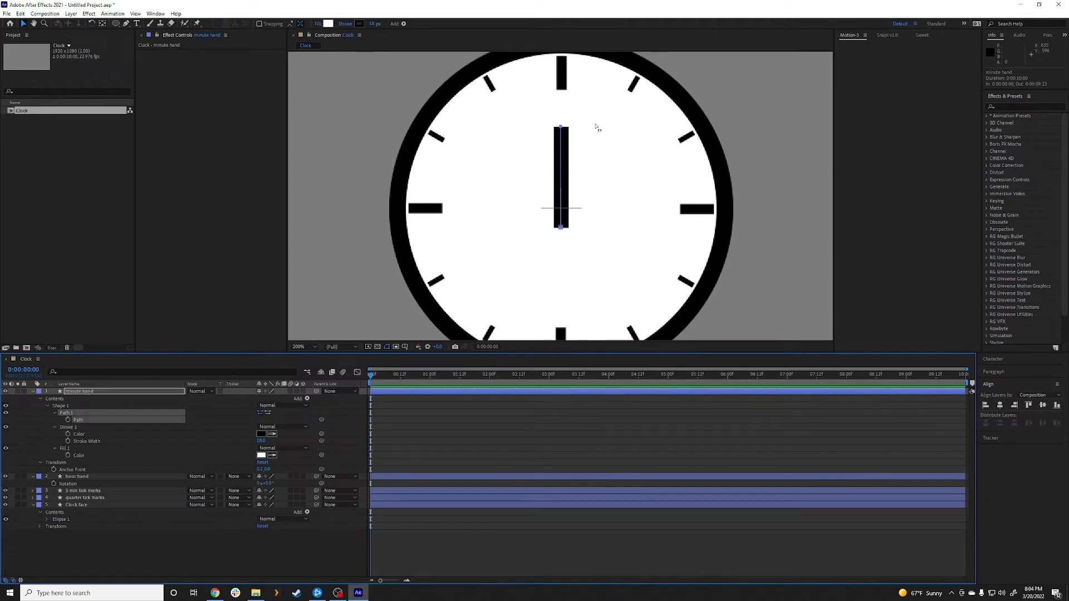
left_click(561, 127)
left_click_drag(563, 128, 564, 77)
- Reduce the minute hand's stroke width to make it much thinner than the hour hand, and extend its lower end slightly
left_click(96, 393)
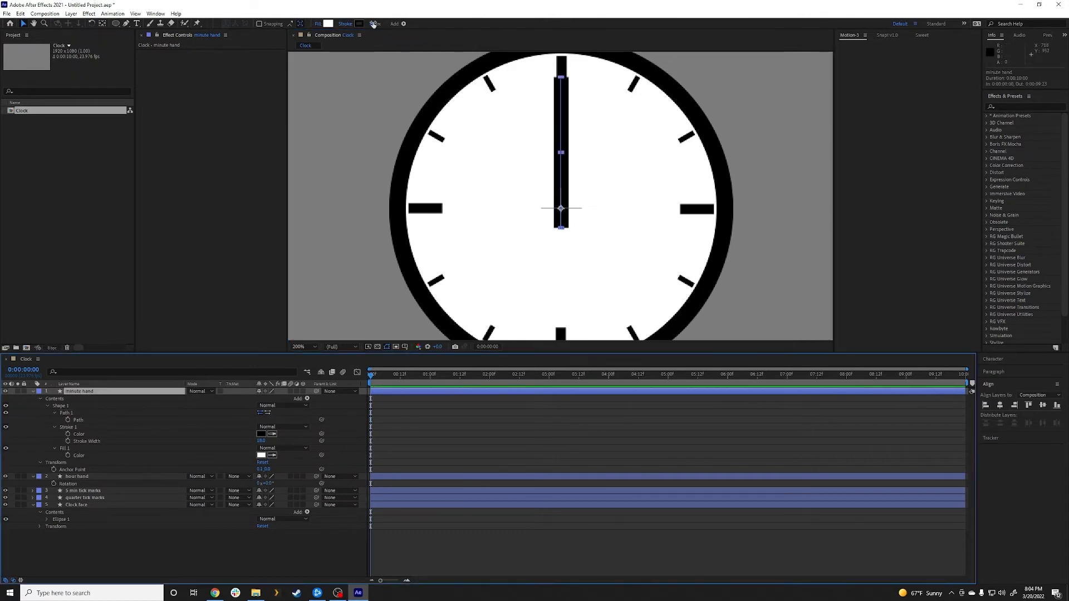
left_click_drag(372, 25, 366, 23)
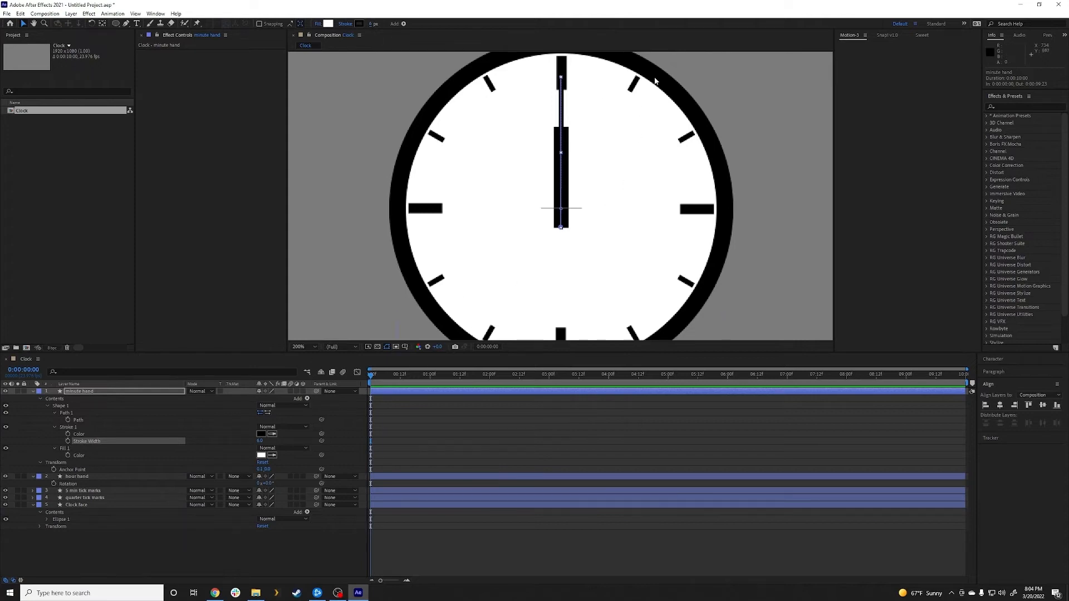
left_click(210, 561)
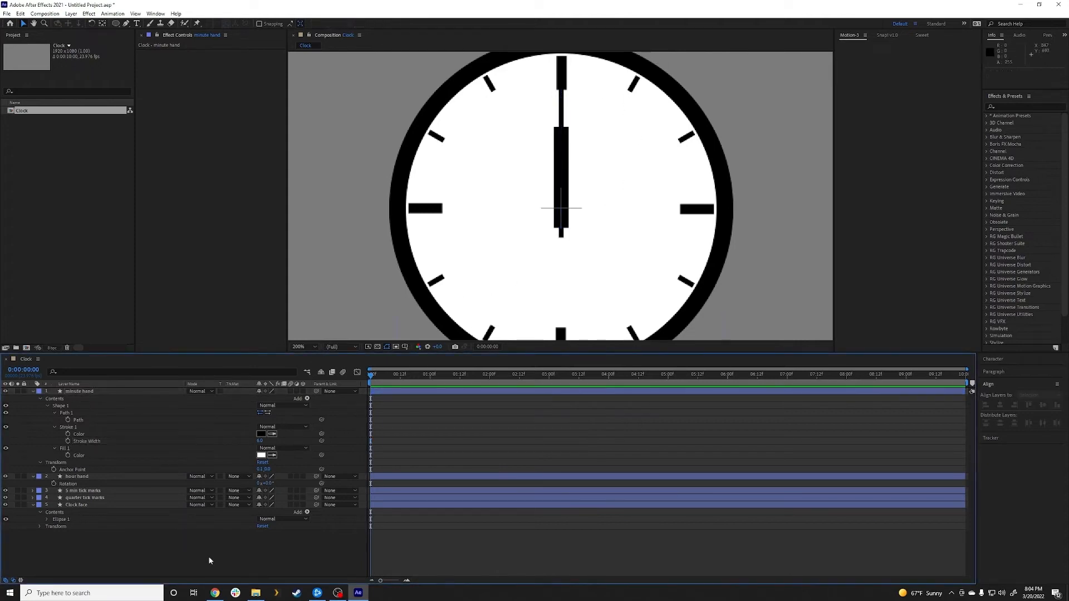
- Reveal the Rotation property of both the minute hand and hour hand layers
left_click(74, 390)
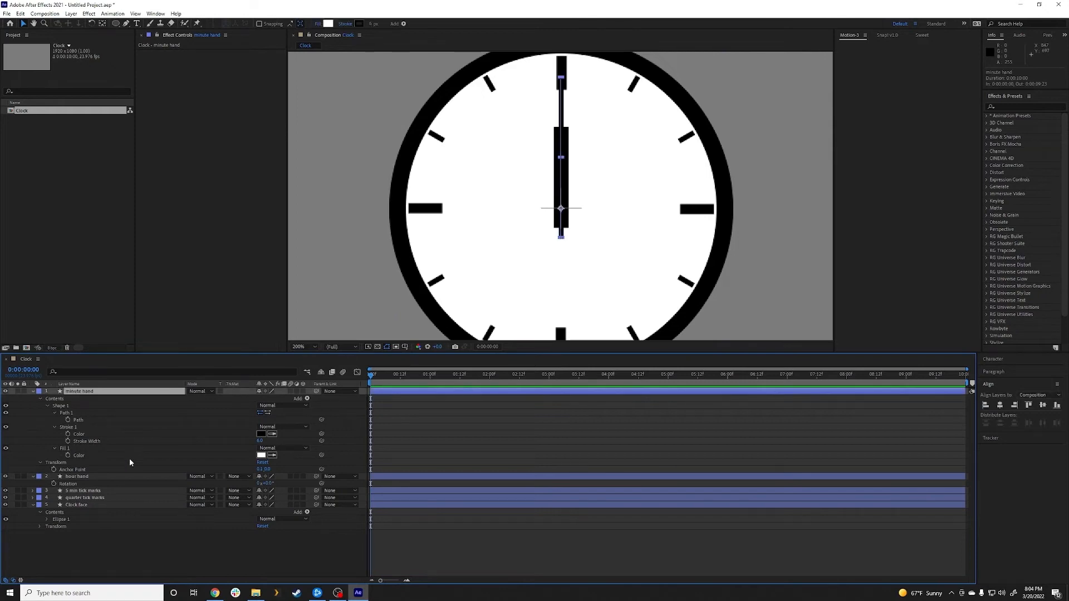
left_click(76, 477, "shift")
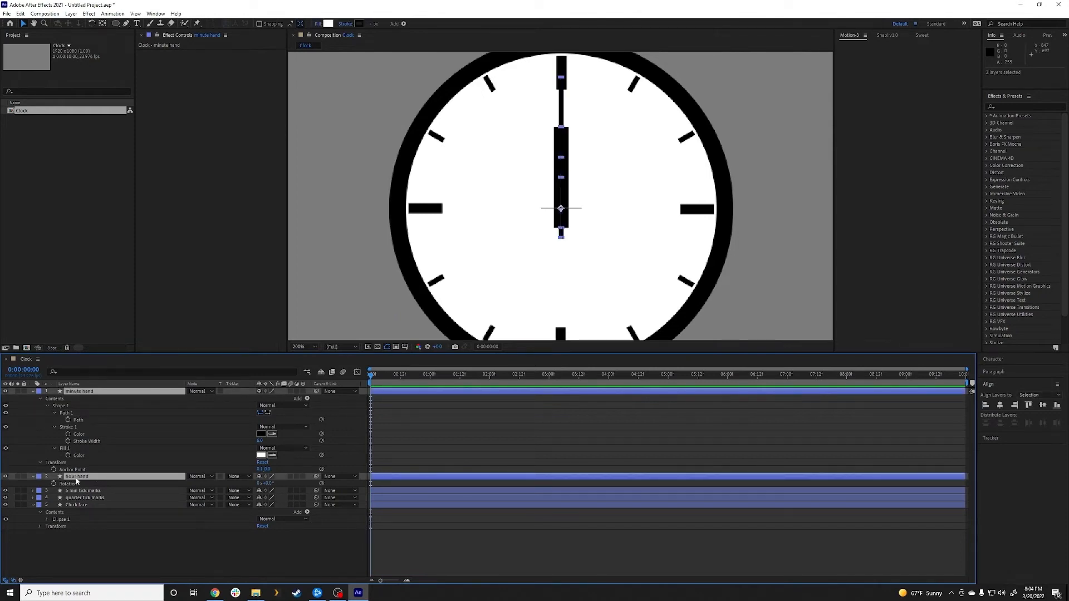
key("r")
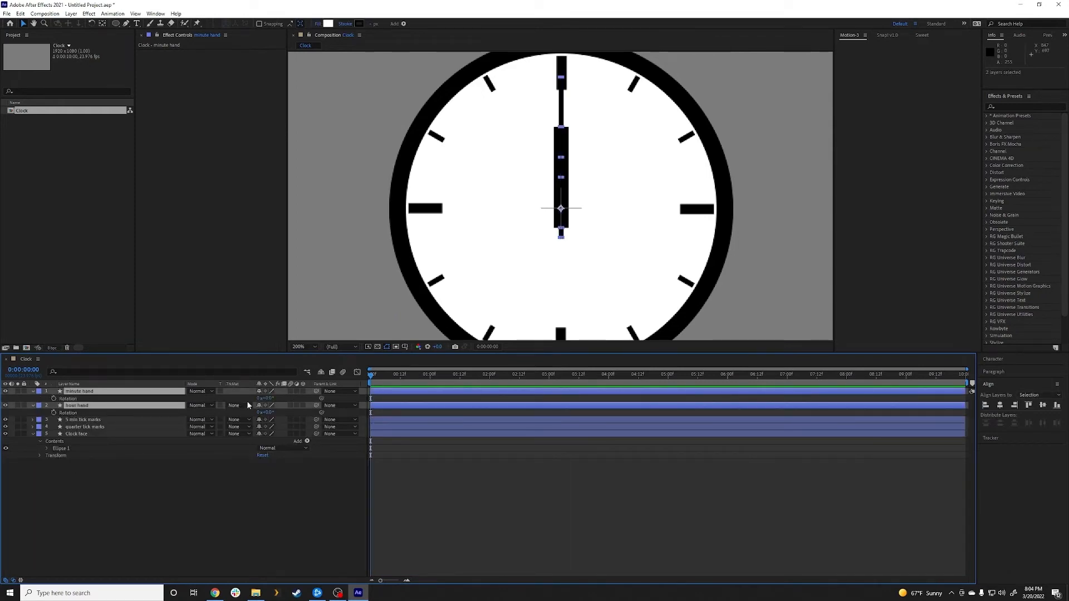
left_click(171, 489)
- Test rotating the two hands independently, ending with the minute hand at 342° and the hour hand at 250°
left_click_drag(266, 398, 528, 395)
left_click_drag(268, 412, 525, 396)
left_click_drag(272, 413, 112, 414)
left_click_drag(273, 396, 317, 397)
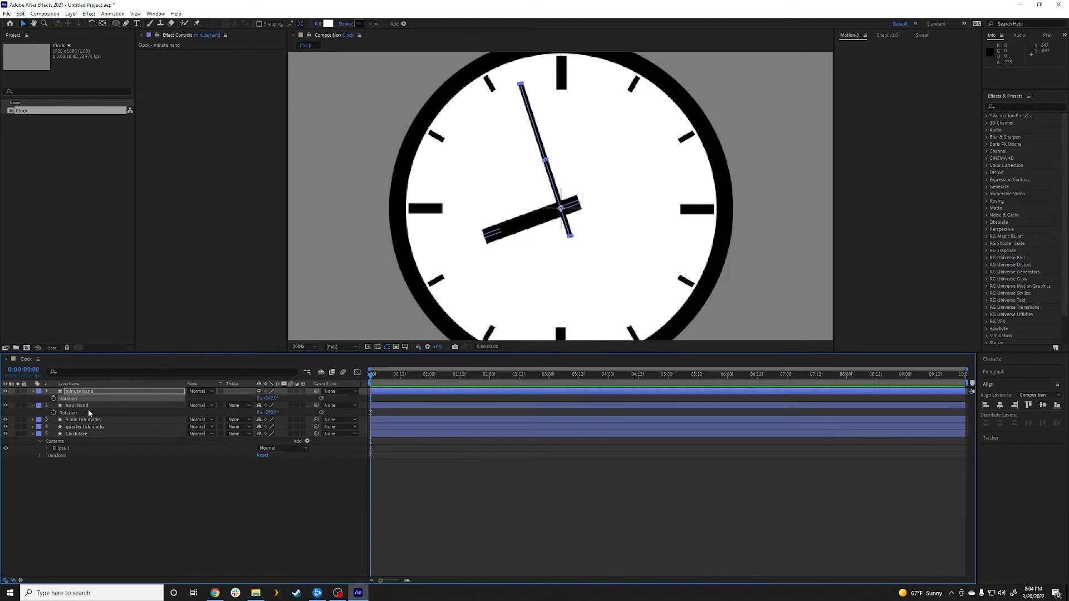
left_click(141, 506)
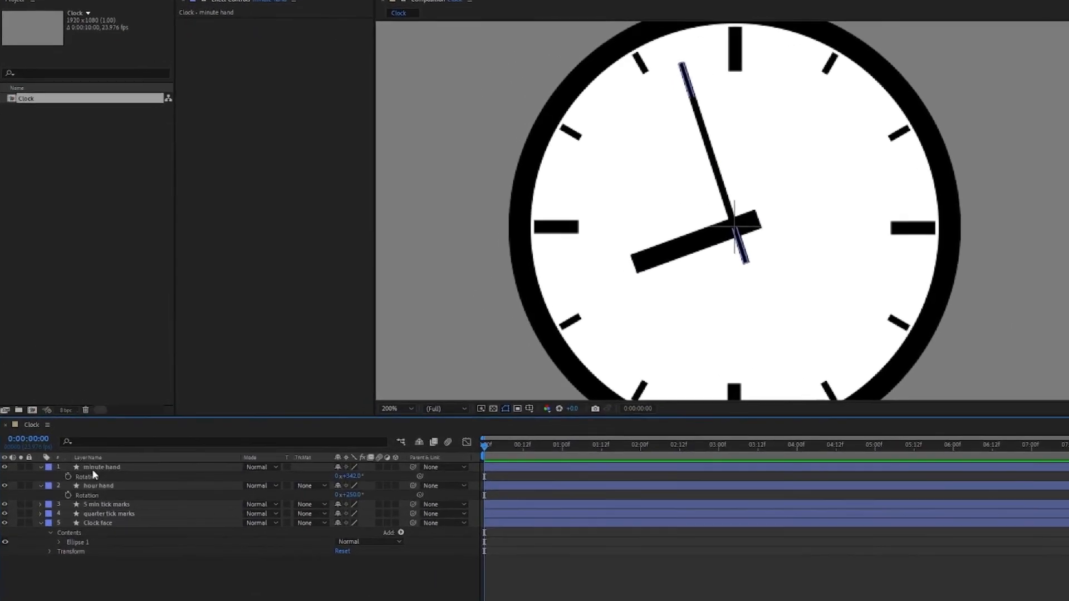
- Add an expression to the minute hand's Rotation that links it to the hour hand: thisComp.layer("hour hand").transform.rotation * 12
left_click(76, 393)
left_click(98, 469)
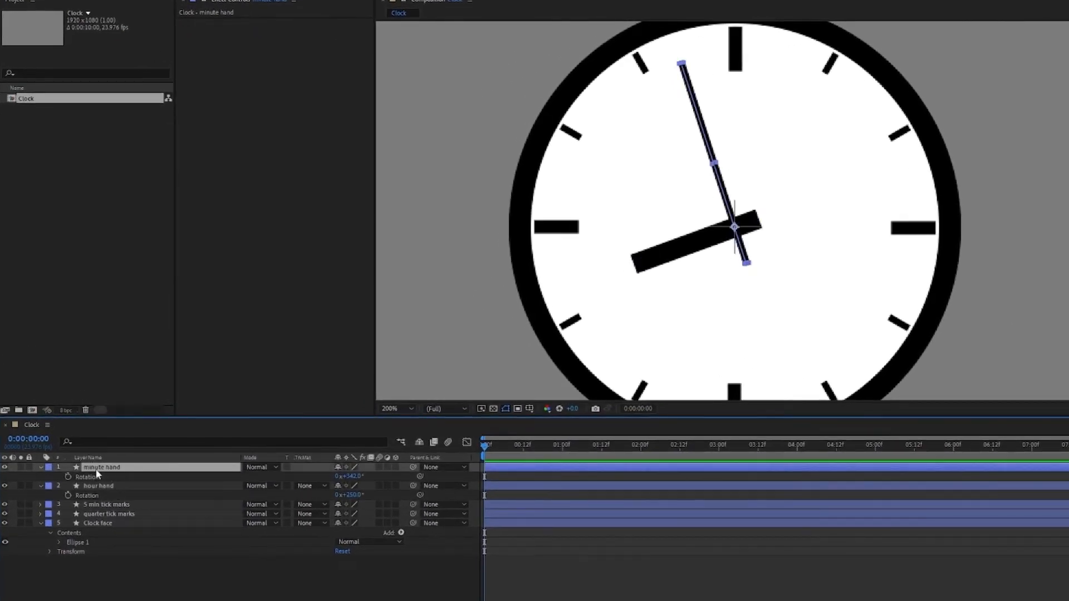
left_click(68, 477, "alt")
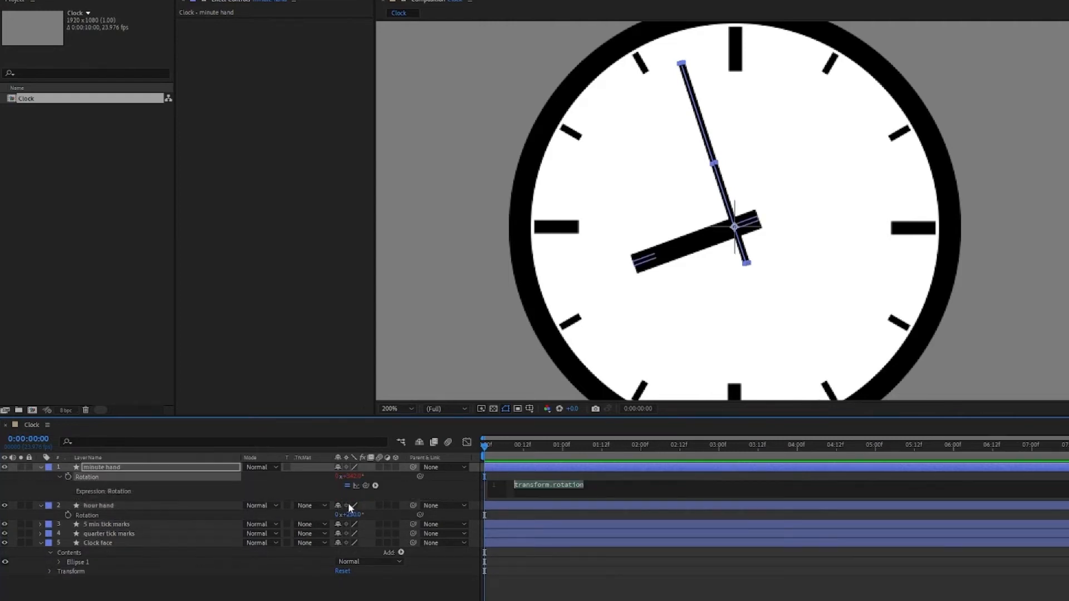
left_click_drag(366, 486, 85, 514)
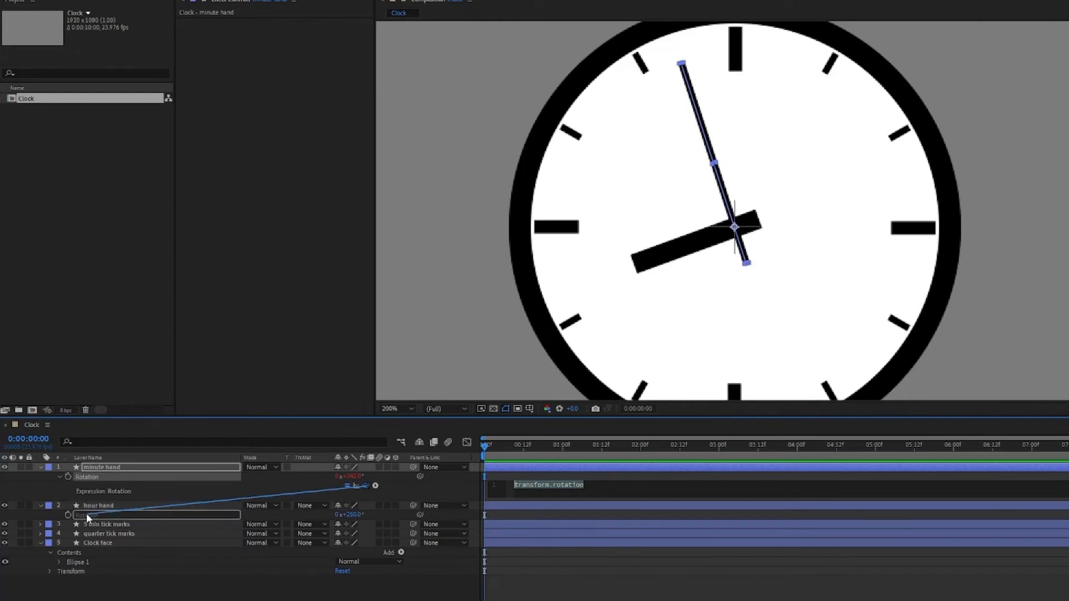
left_click_drag(86, 516, 86, 515)
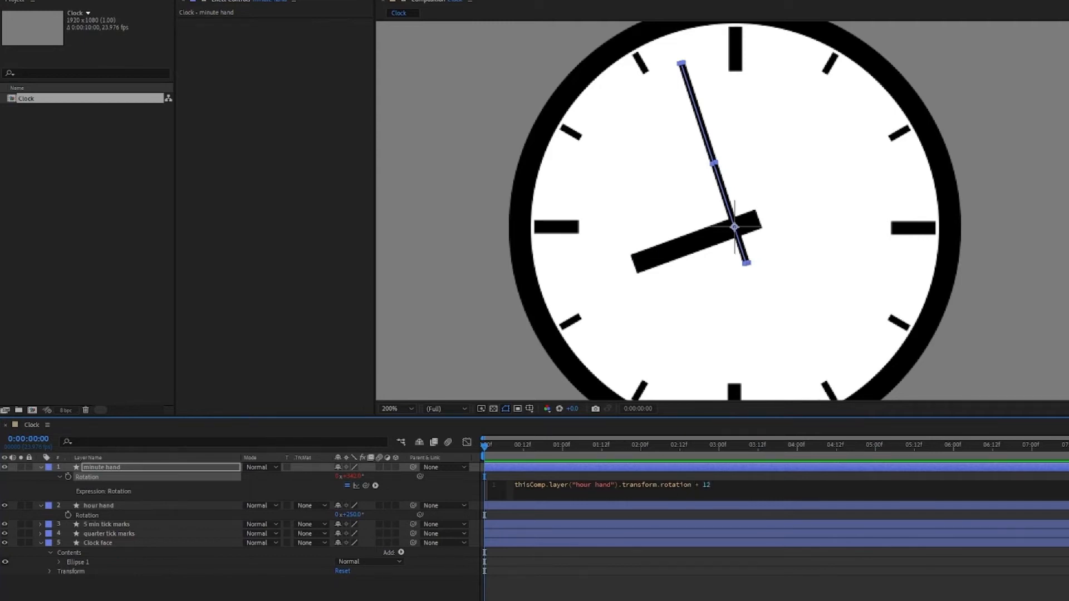
left_click(516, 581)
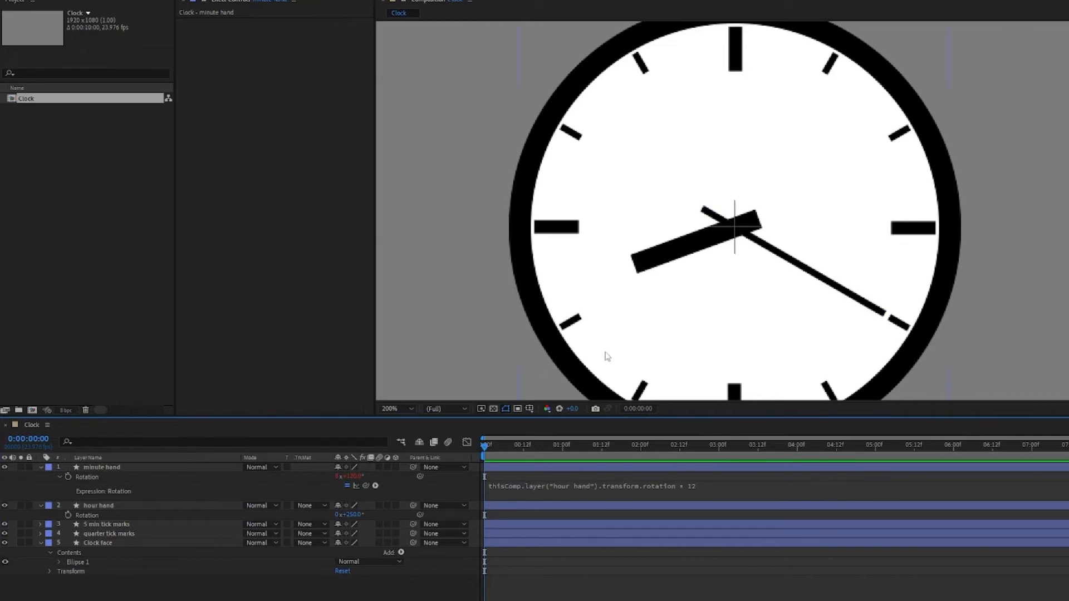
- Test the linked hands by rotating the hour hand layer to 1x+105°
left_click(101, 505)
left_click_drag(353, 518, 479, 524)
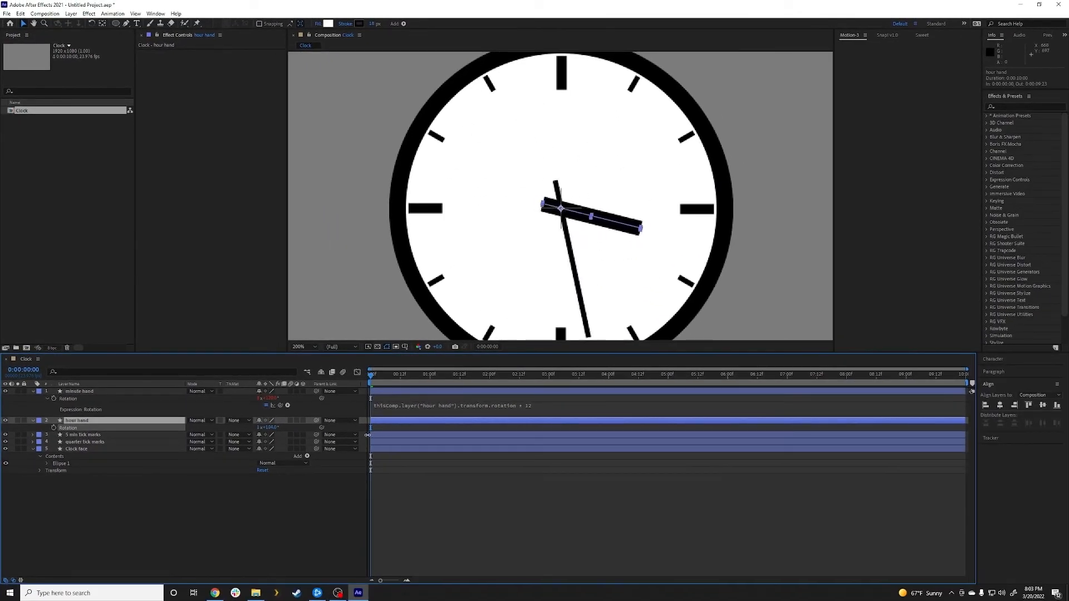
mouse_move(367, 435)
left_mouse_down()
mouse_move(359, 436)
mouse_move(371, 437)
left_mouse_up()
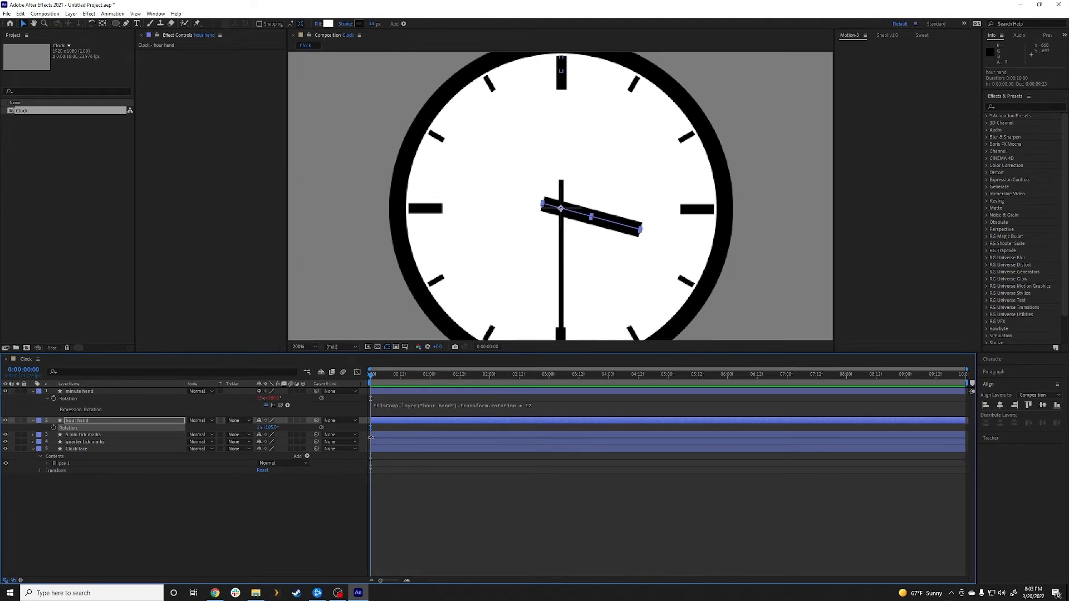
- Set the hour hand's rotation degrees to 0
left_click(272, 428)
type("0")
left_click(277, 528)
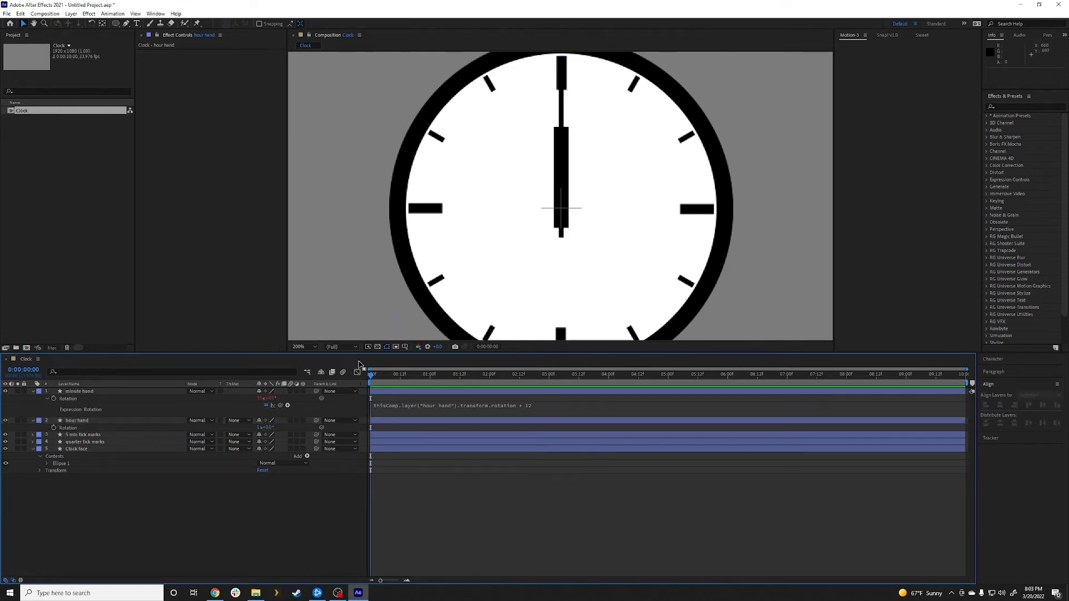
- Turn the hour hand backwards to check the linked minute hand with the whole clock in view
scroll(548, 249, "down", 1)
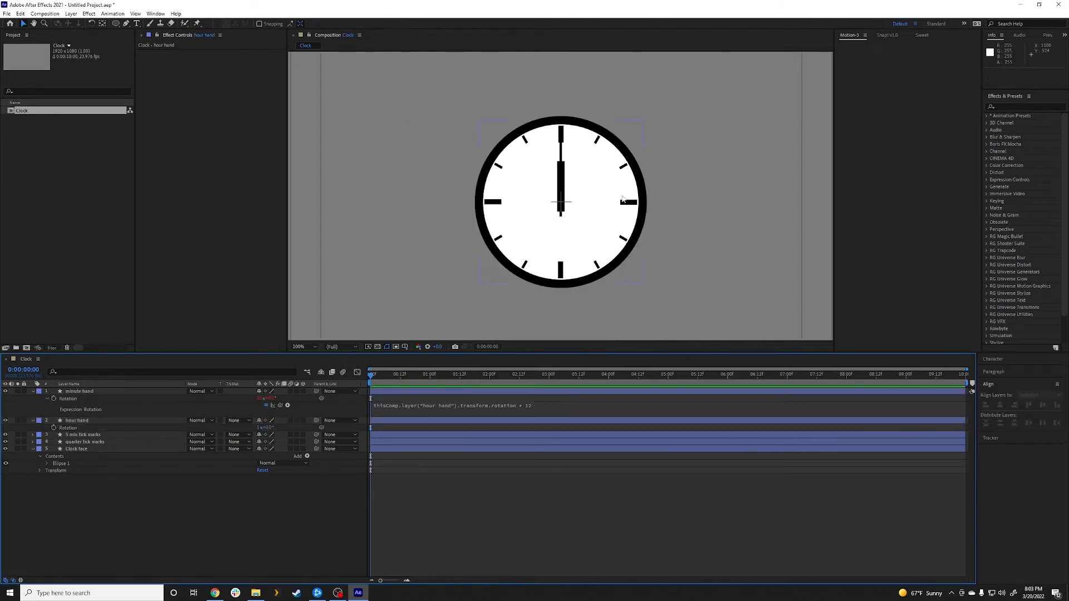
scroll(585, 195, "down", 1)
left_click_drag(597, 218, 604, 233)
left_click_drag(268, 427, 121, 430)
- Add the reference image "xenon watch.png" to the composition beside the clock
left_click_drag(34, 118, 691, 168)
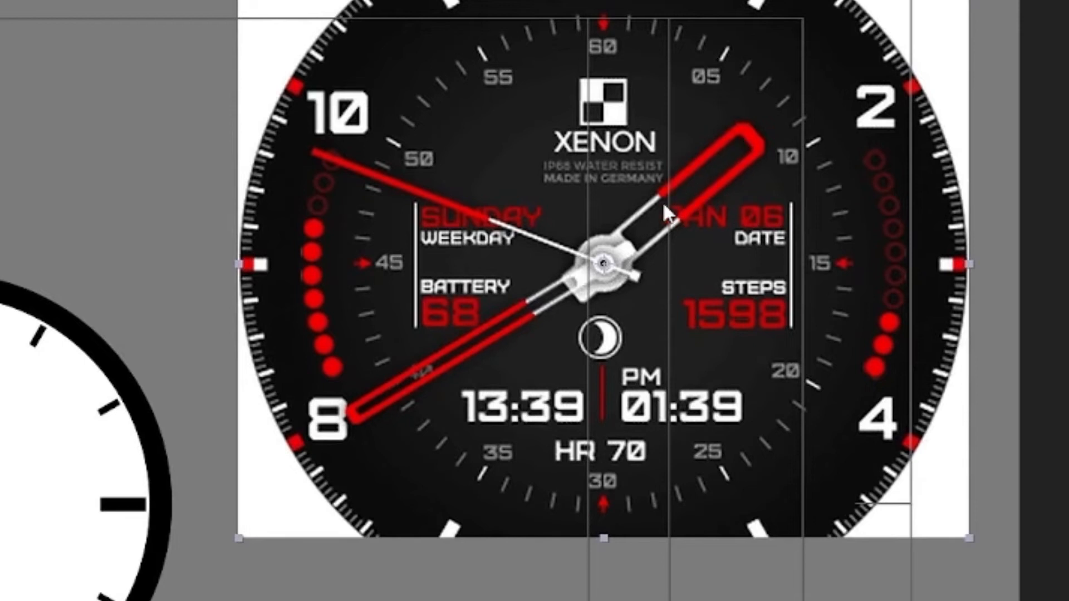
- Extend the red line of the second hand up toward the 12 o'clock mark and edit the linear gradient for the hand's shapes
left_click_drag(649, 277, 646, 135)
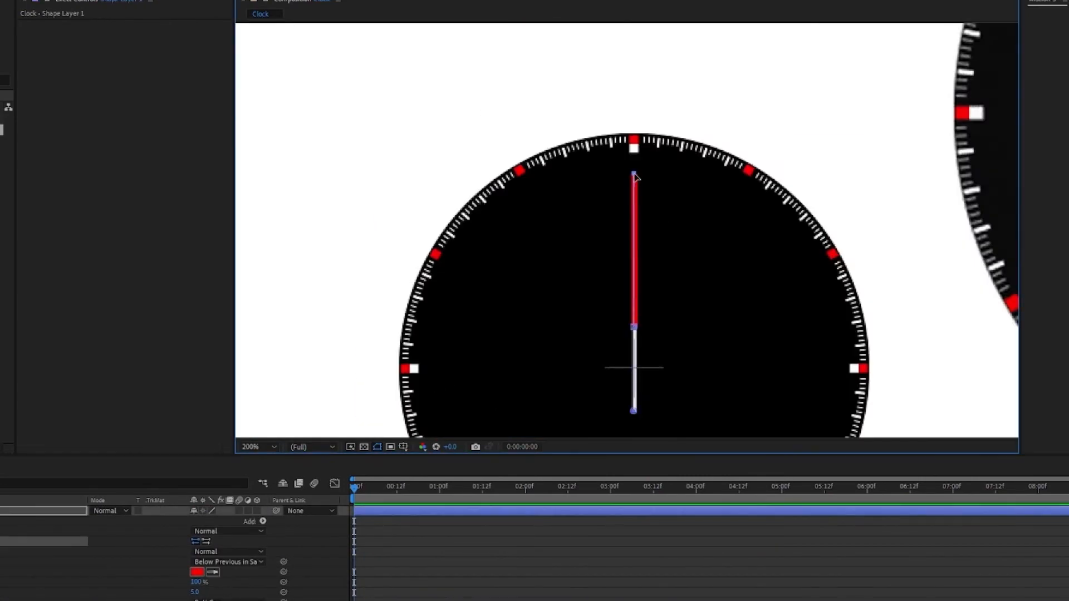
scroll(583, 365, "up", 5)
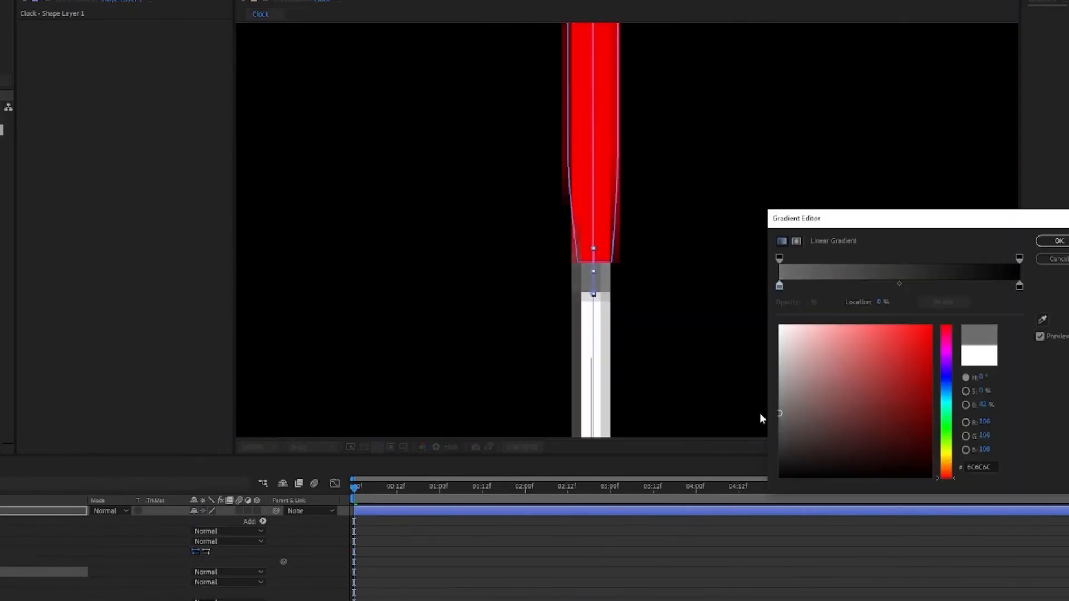
left_click(887, 286)
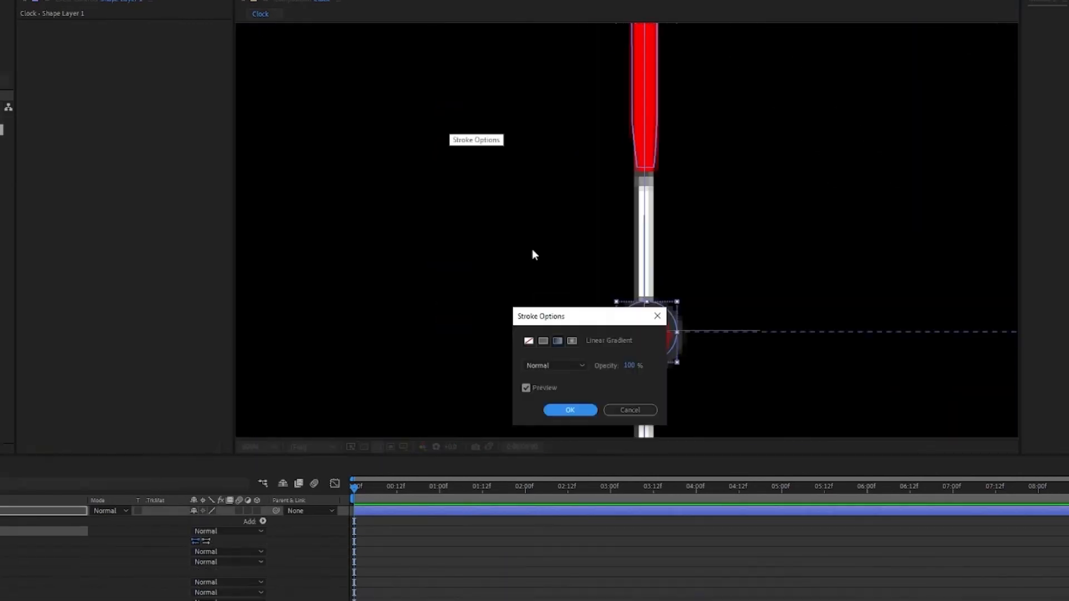
key("Return")
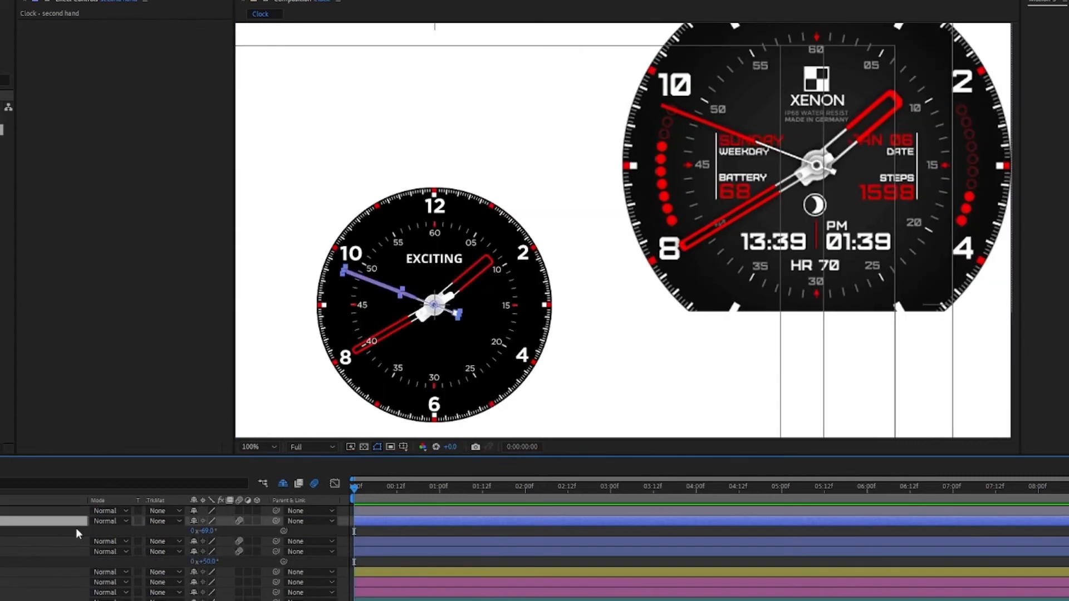
- Test the second hand's rotation past 12 o'clock, and set it to 0°
left_click_drag(207, 530, 243, 528)
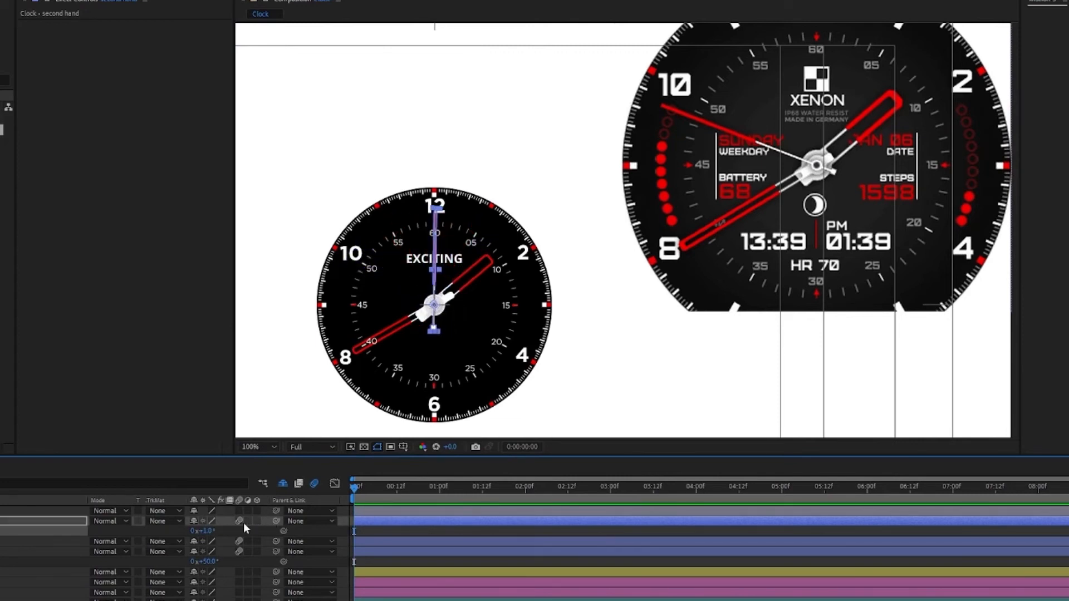
mouse_move(212, 532)
left_mouse_down()
mouse_move(231, 532)
mouse_move(207, 532)
mouse_move(219, 532)
left_mouse_up()
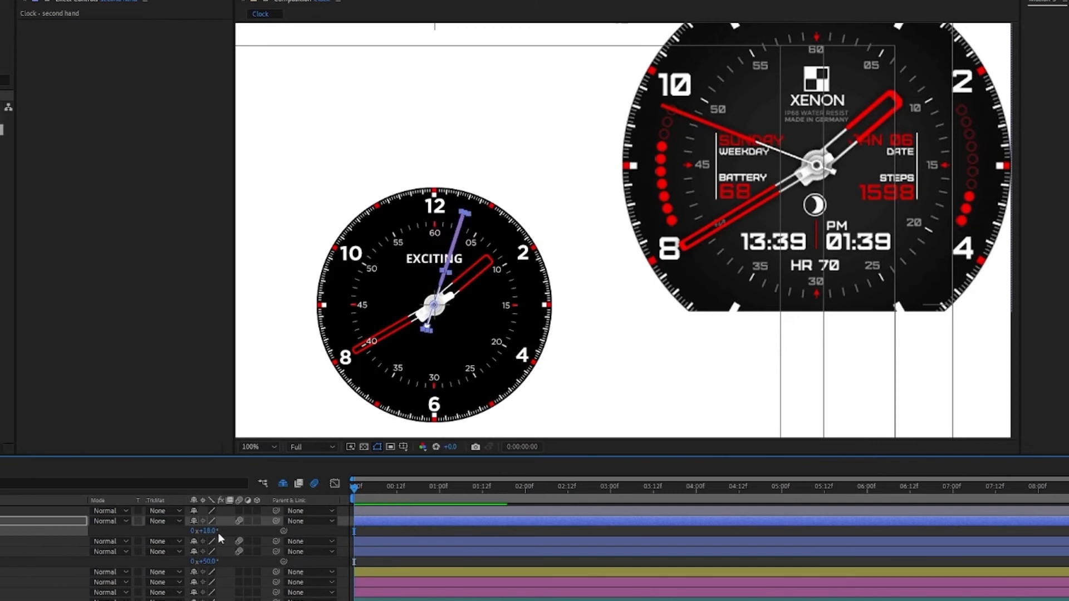
left_click(206, 532)
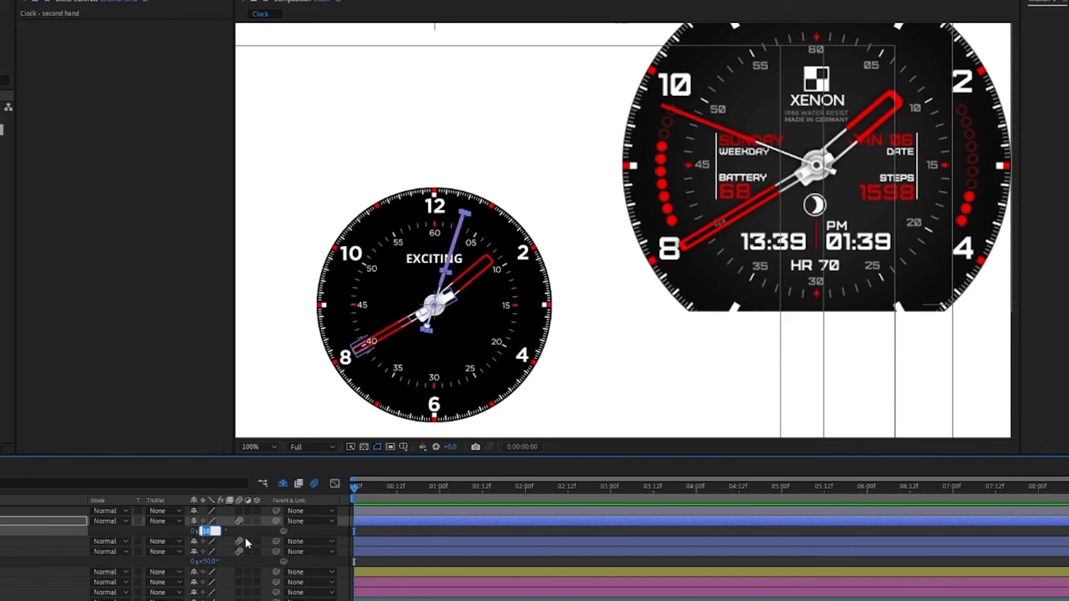
type("0")
key("Return")
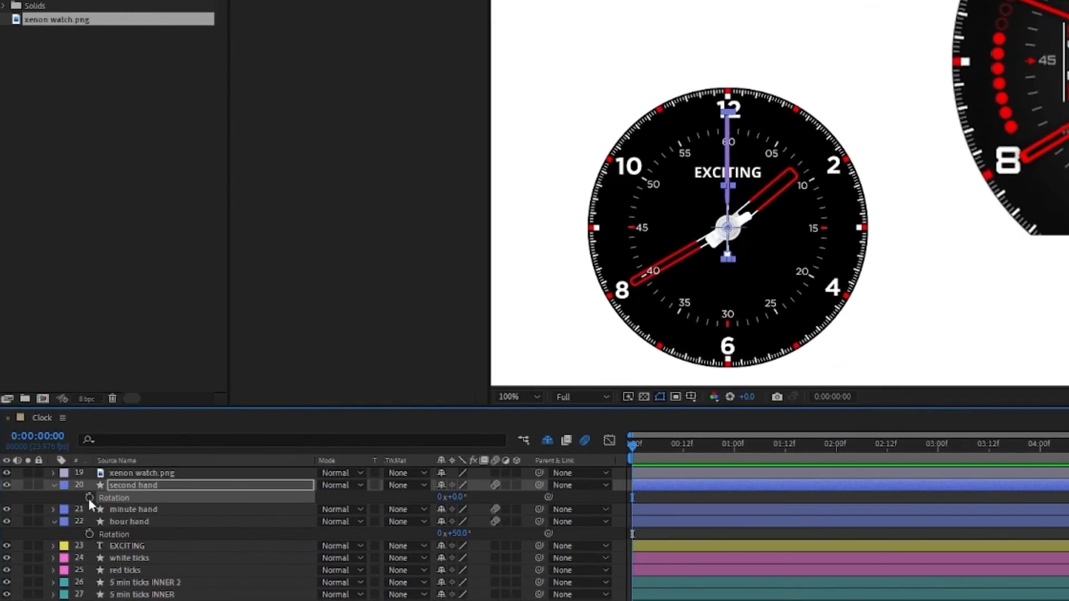
- Keyframe the second hand's rotation at 0° on the first frame and at 6° at one second
left_click(89, 497)
left_click_drag(673, 443, 733, 457)
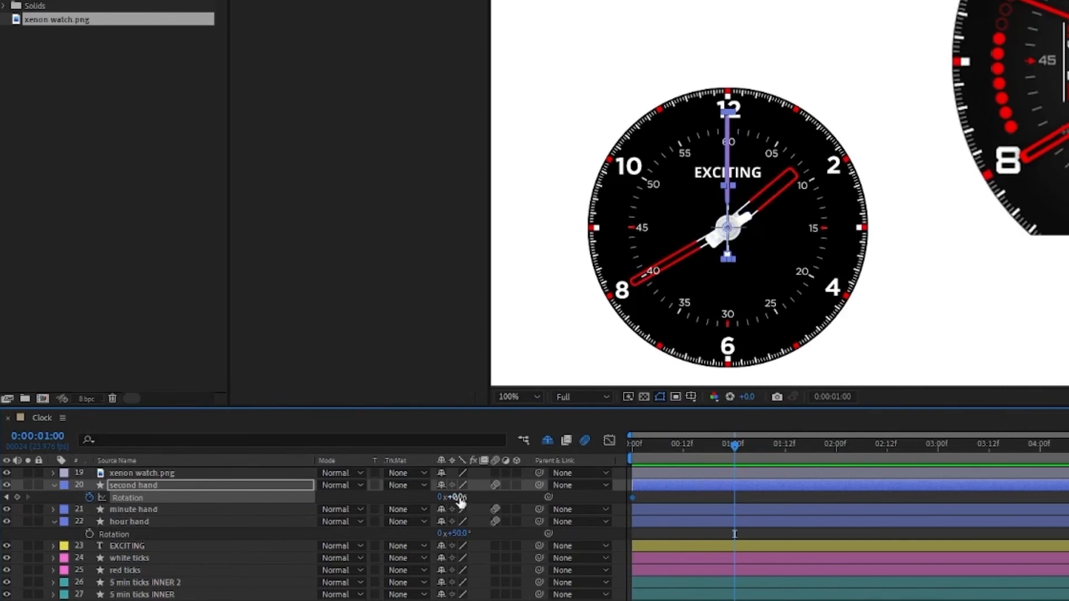
left_click_drag(462, 497, 464, 497)
left_click_drag(464, 497, 463, 498)
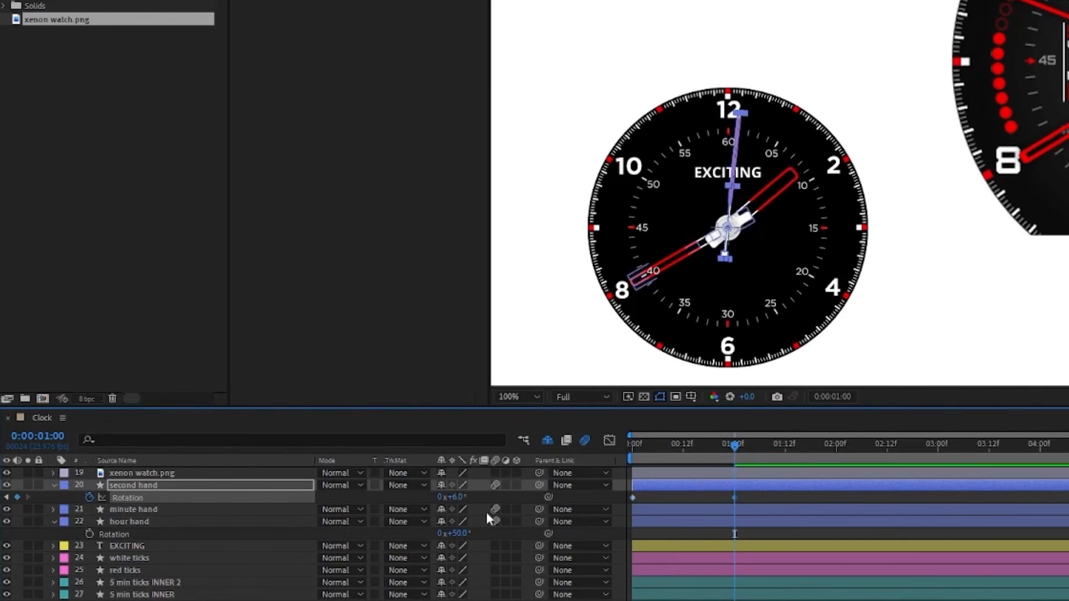
- Set the second hand's rotation keyframe at one second to 9° so the hand overshoots
scroll(676, 172, "up", 1)
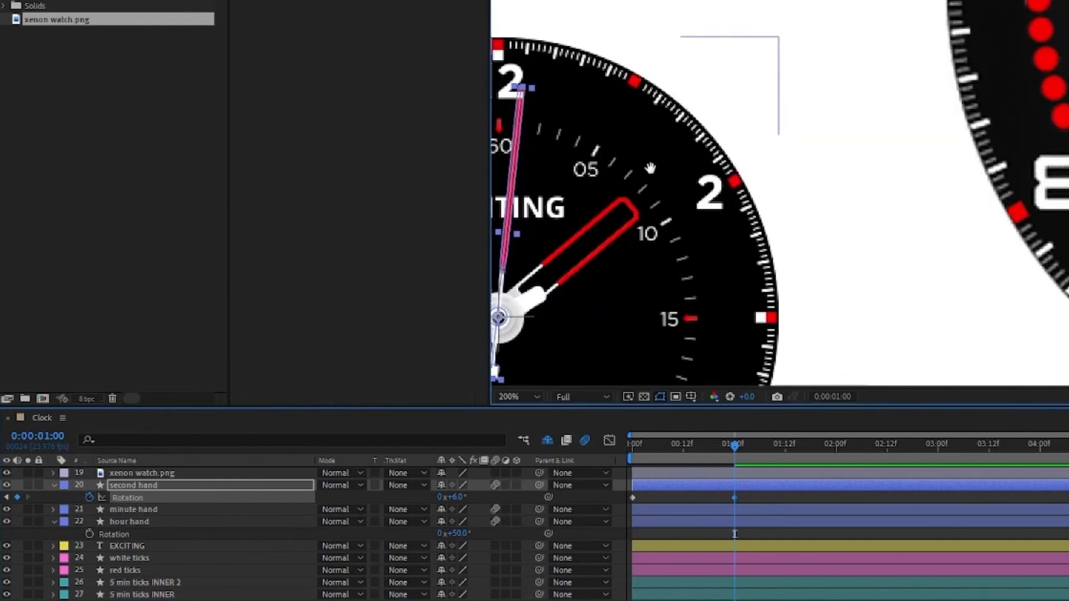
left_click_drag(650, 167, 1046, 162)
scroll(961, 137, "up", 3)
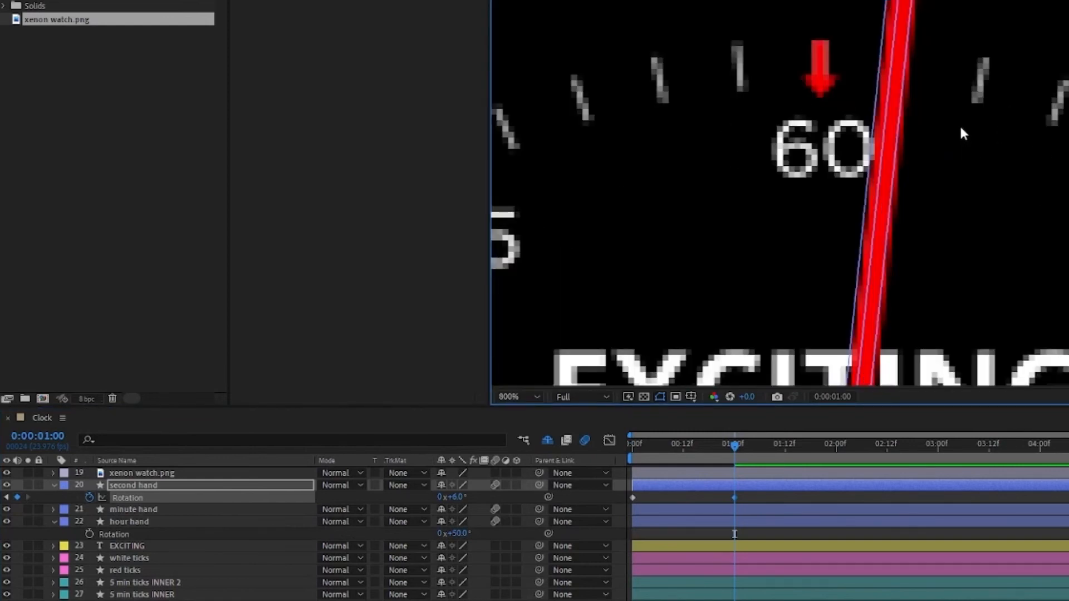
left_click_drag(962, 77, 945, 291)
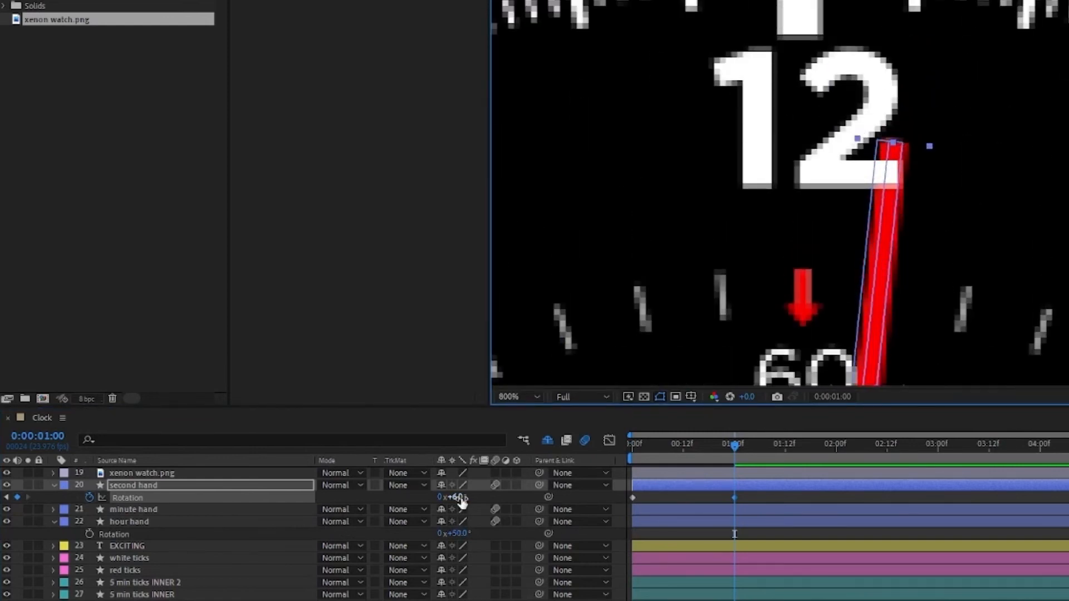
left_click_drag(458, 497, 464, 497)
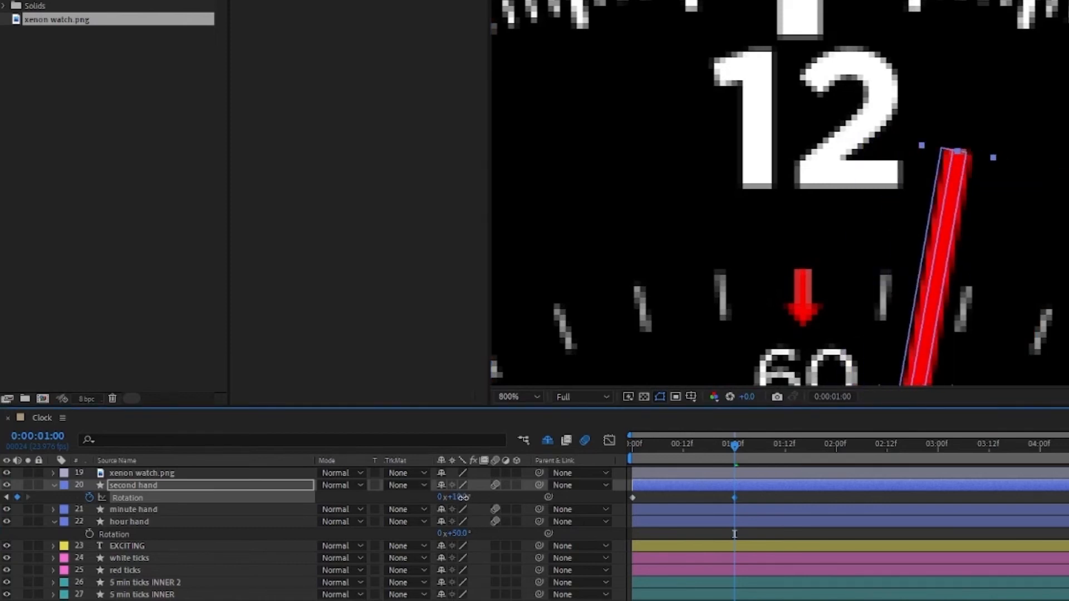
left_click(462, 497)
type("9")
key("Return")
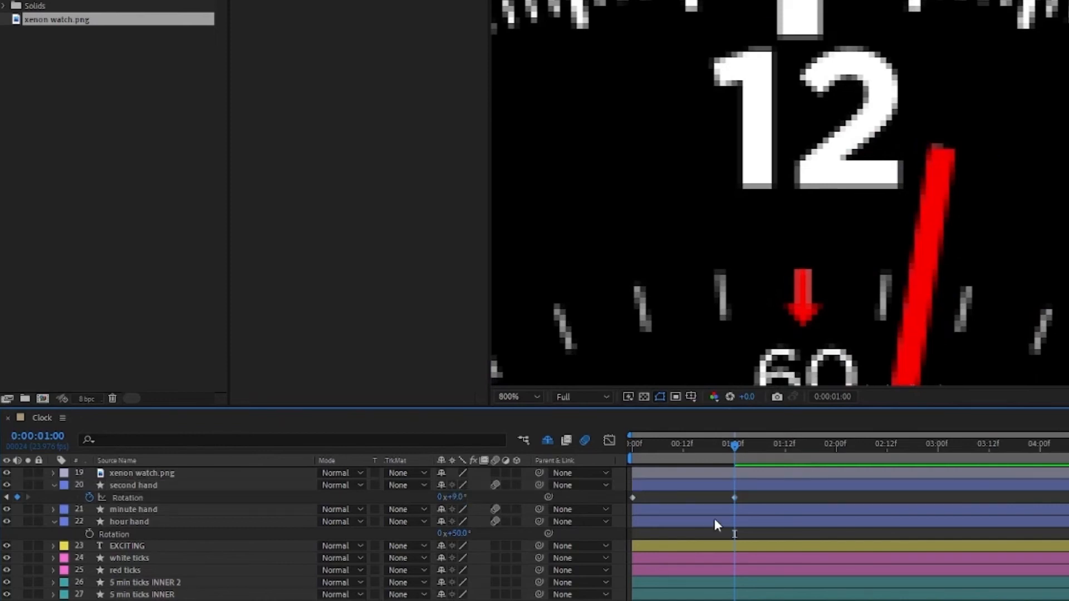
- Add a 6° rotation keyframe for the second hand at 0:00:01:08 and apply Easy Ease to all its rotation keyframes
left_click_drag(737, 444, 771, 453)
left_click(458, 497)
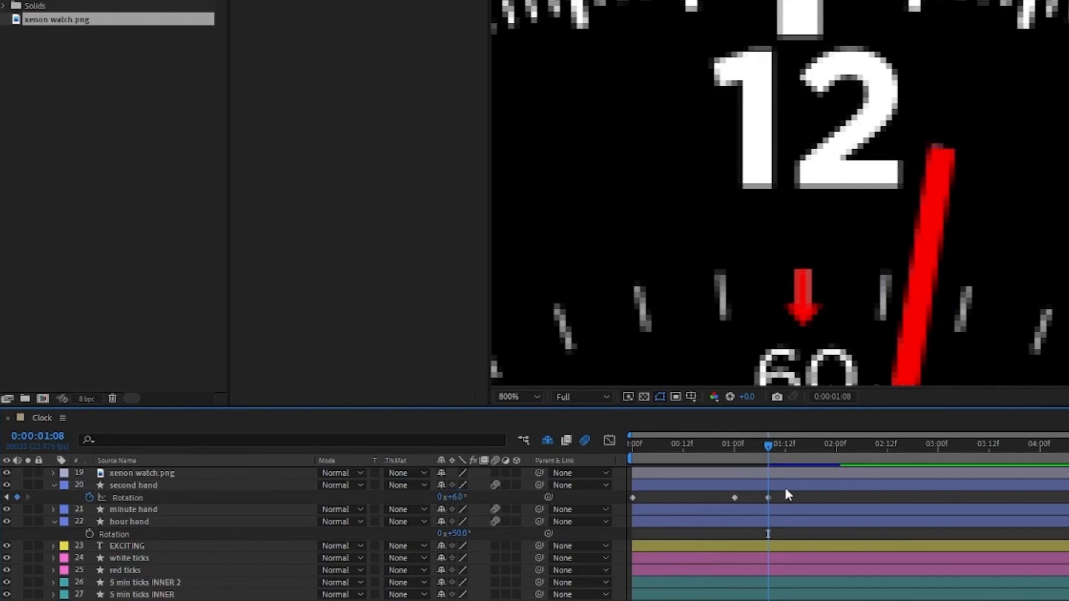
key("Return")
left_click_drag(777, 493, 617, 496)
key("F9")
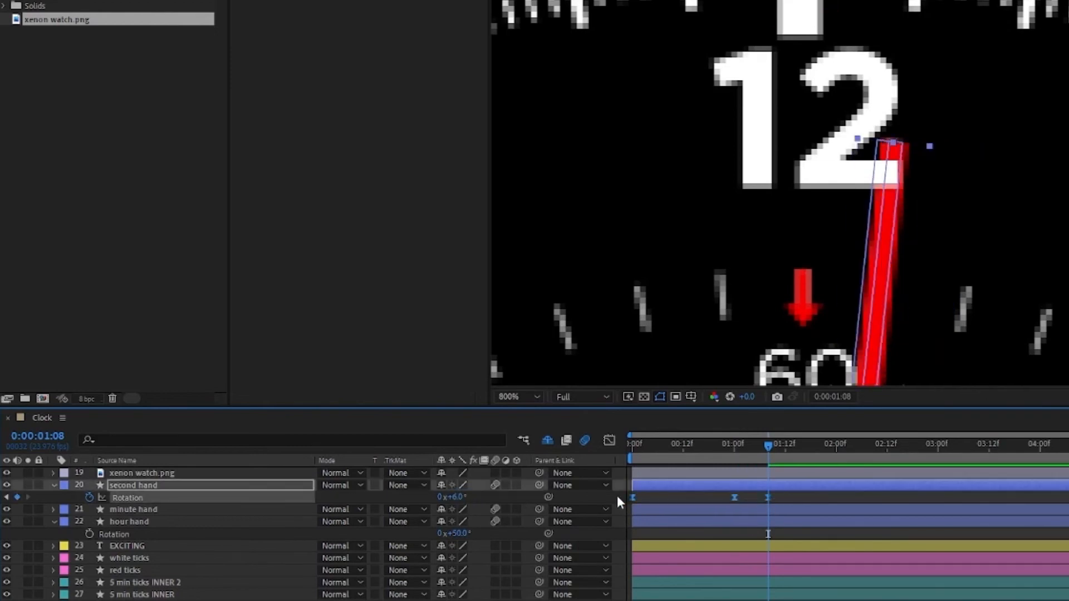
- In the rotation graph, extend the ease into the final 6° keyframe back to one second, adjust the 9° peak, and preview the motion
left_click(609, 441)
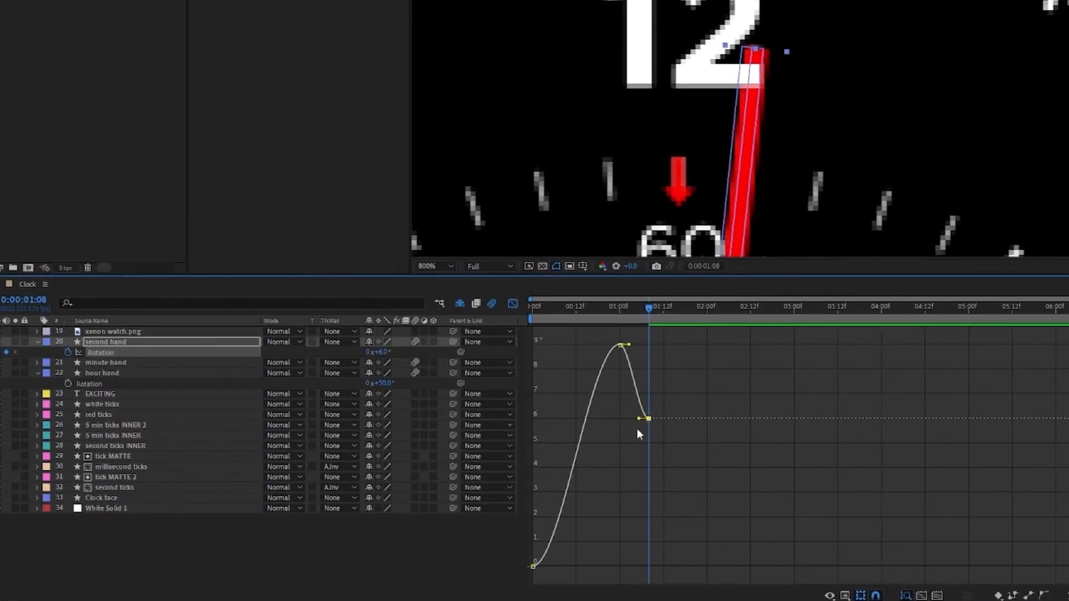
scroll(610, 413, "up", 5)
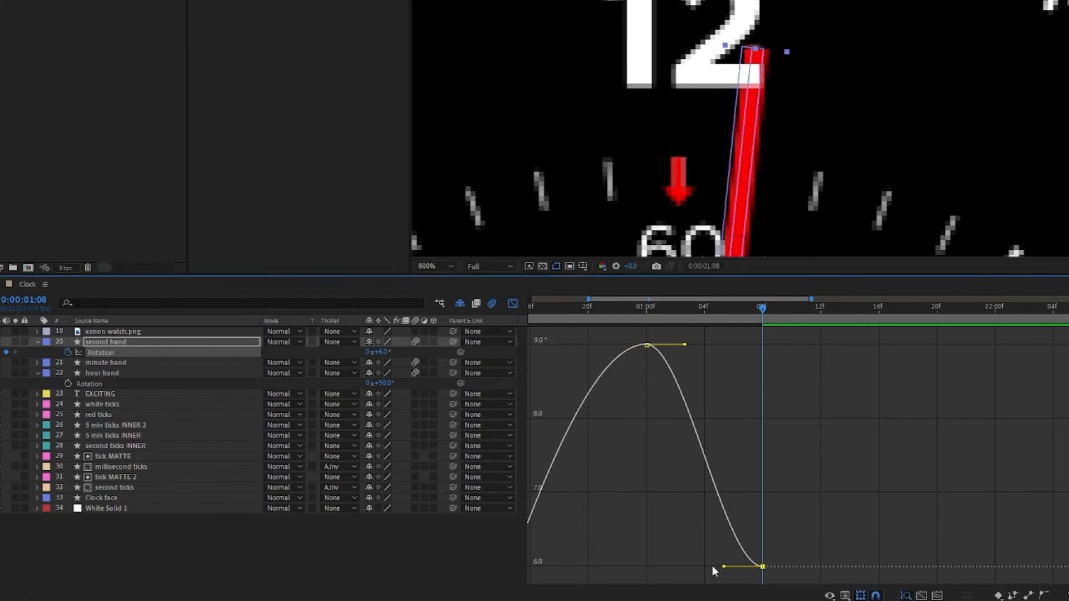
left_click_drag(723, 568, 620, 567)
left_click(646, 345)
left_click_drag(539, 347, 570, 347)
key("Home")
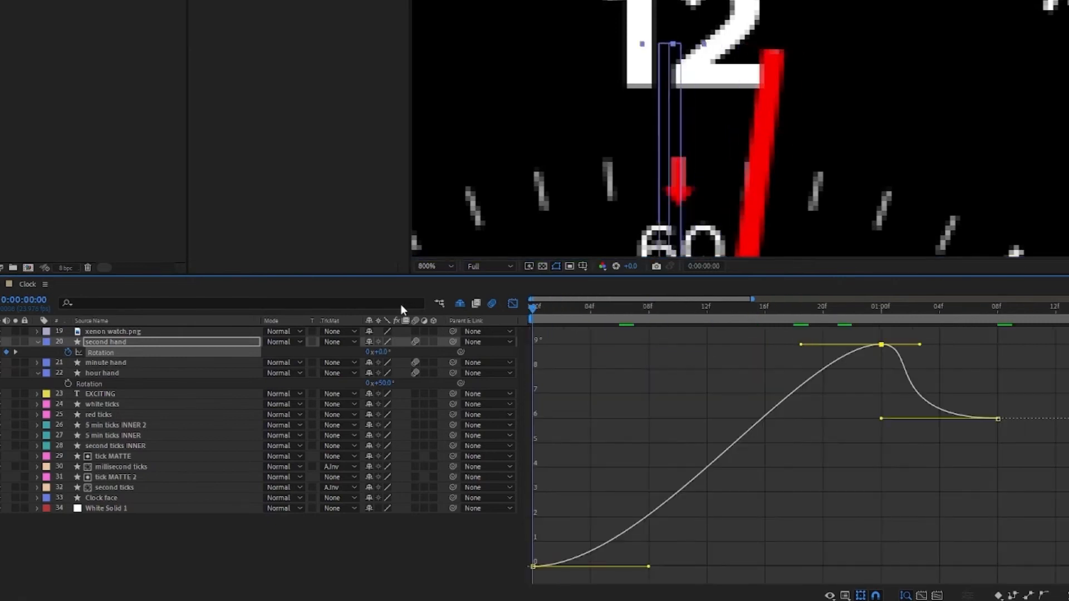
key("space")
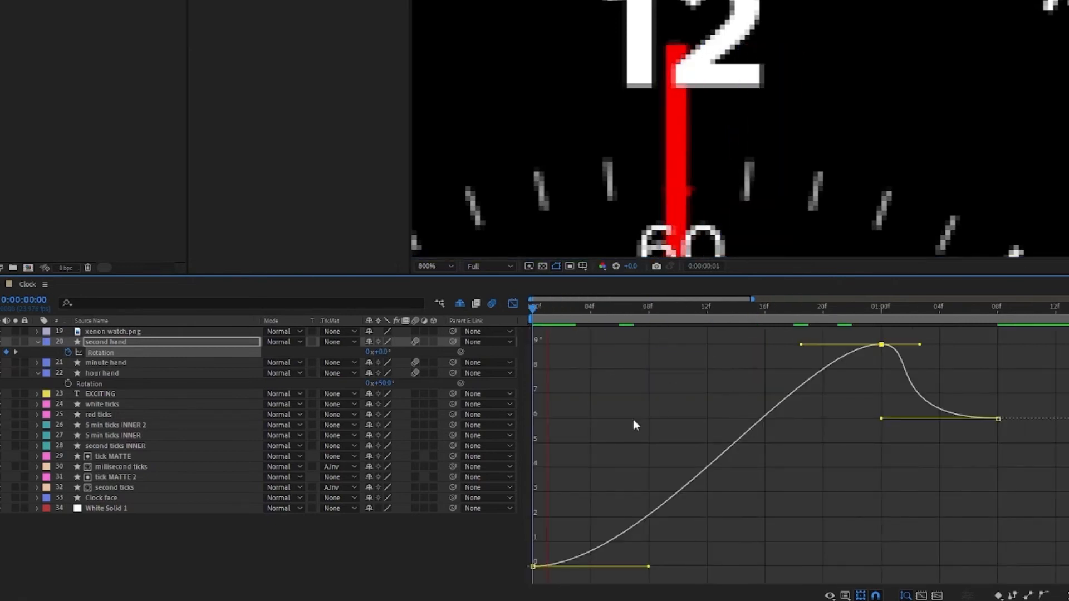
key("space")
key("space")
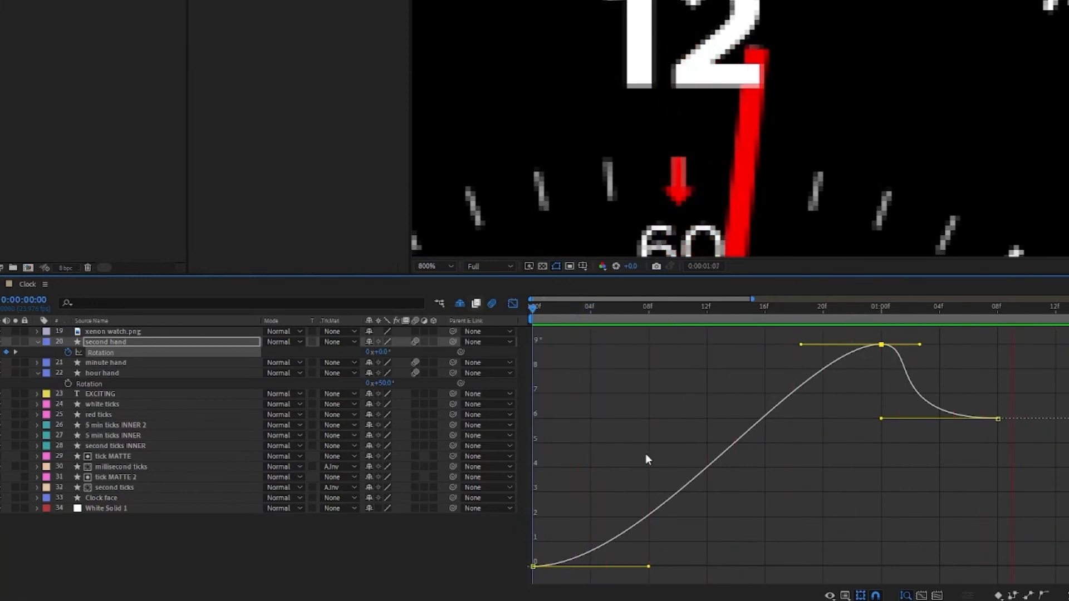
key("space")
- Copy the second hand's first 0° rotation keyframe to frame 20 and preview the delayed tick
left_click(646, 563)
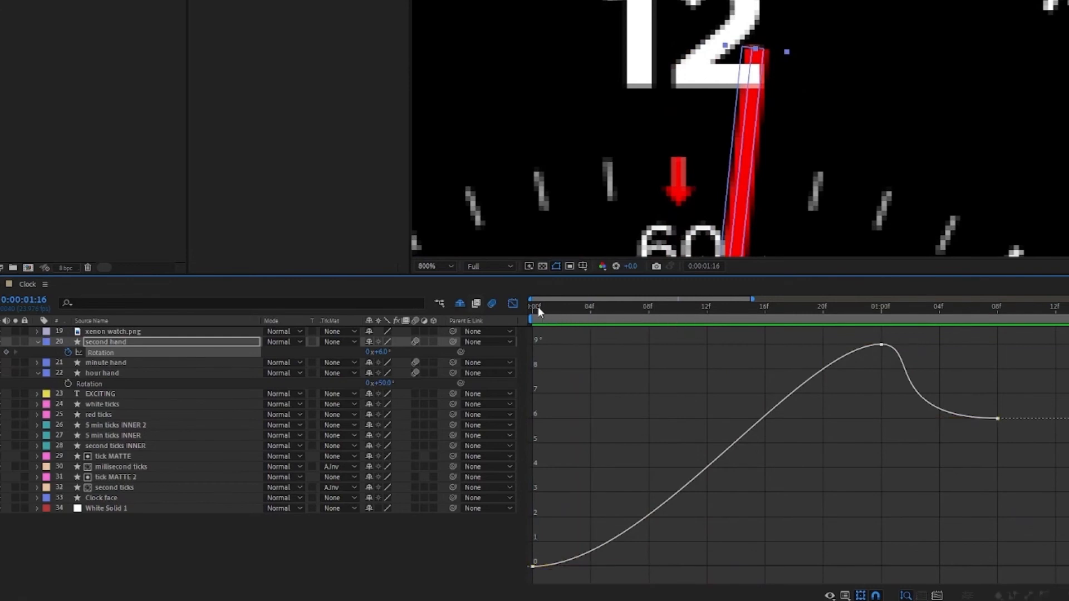
left_click(538, 306)
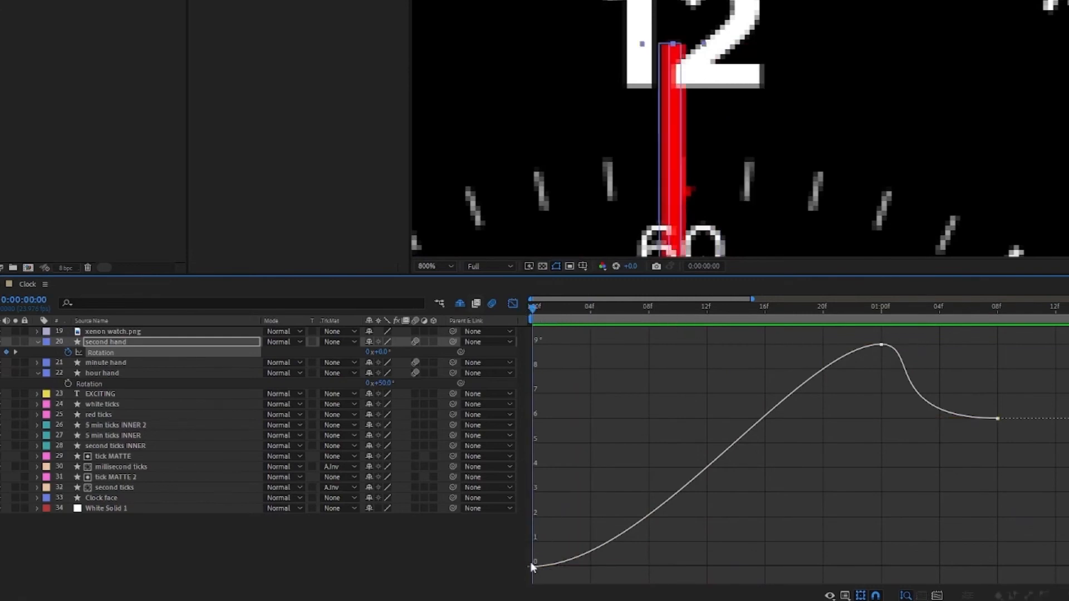
left_click_drag(709, 308, 768, 313)
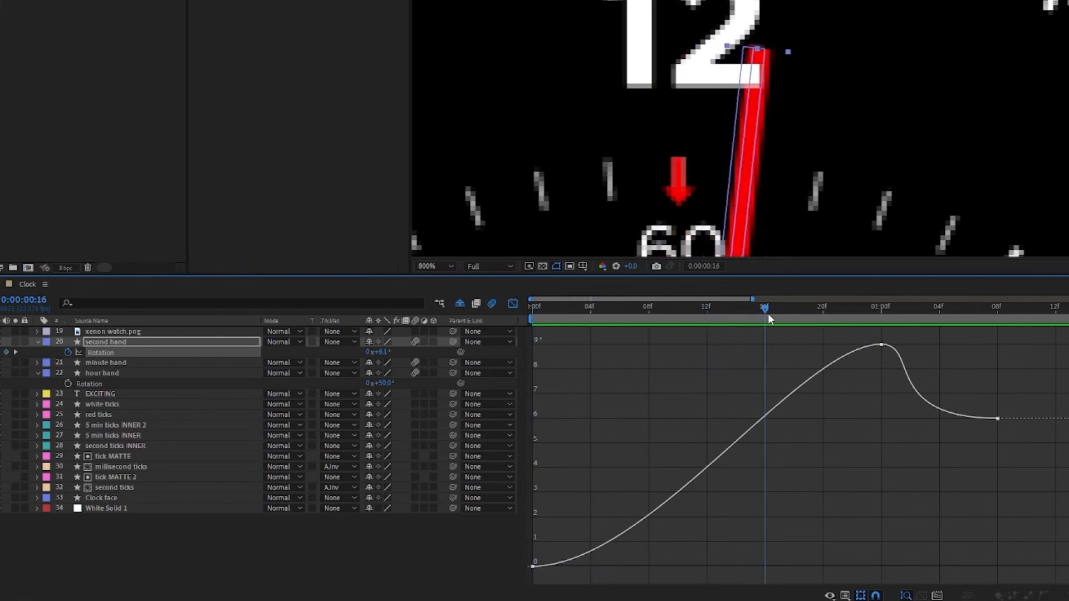
left_click(513, 303)
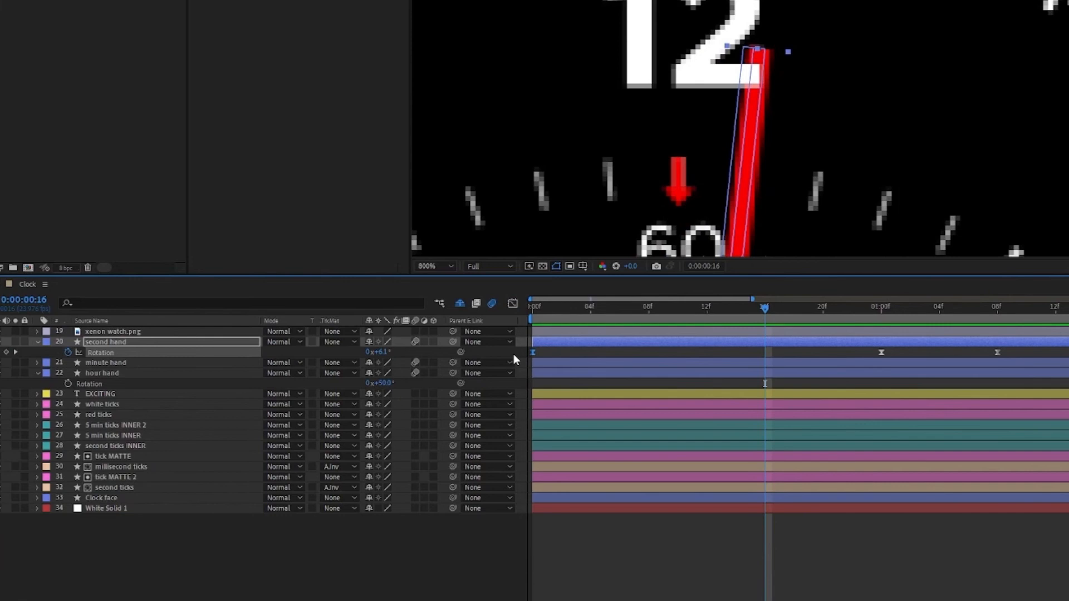
key("ctrl+v")
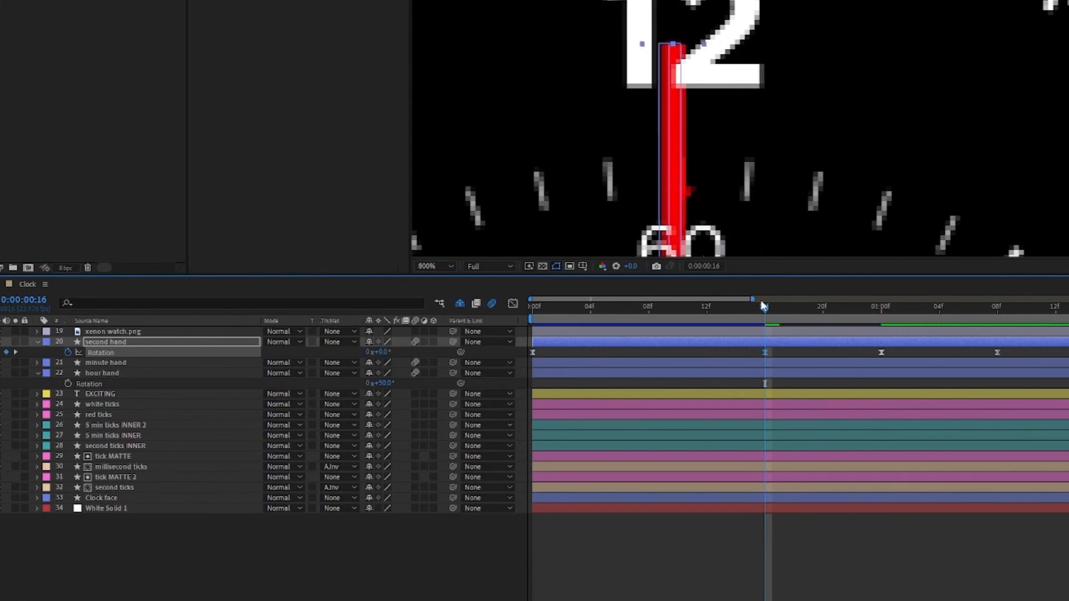
left_click_drag(765, 306, 824, 312)
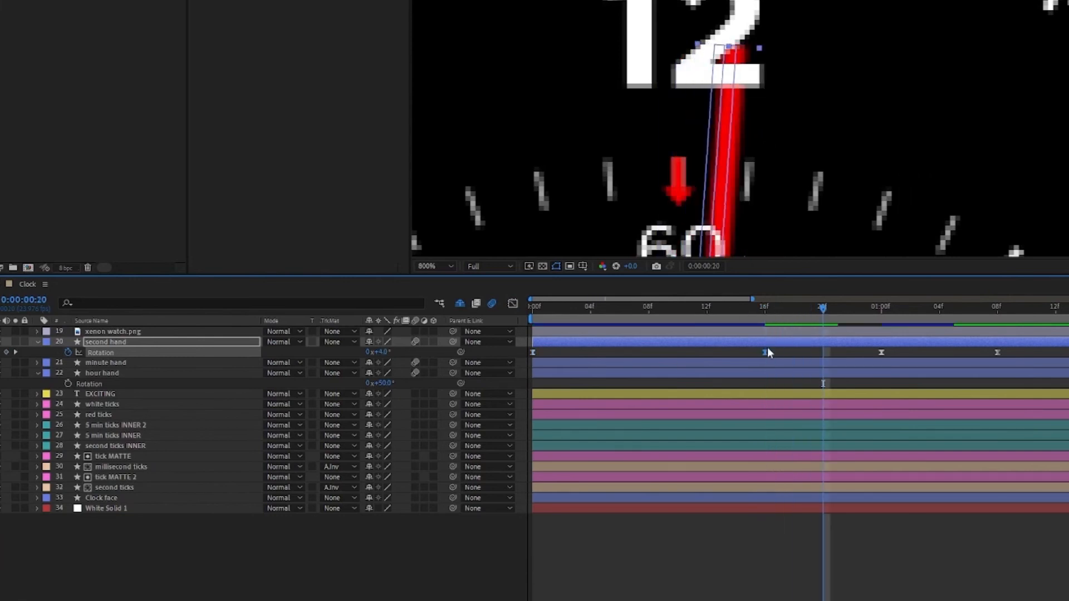
left_click_drag(767, 352, 823, 355)
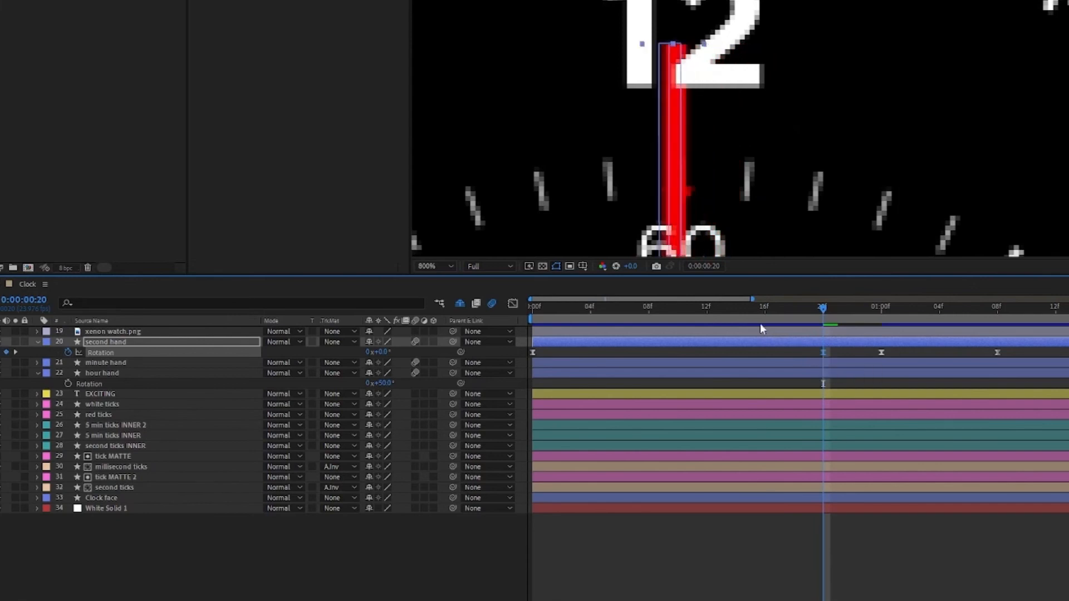
key("space")
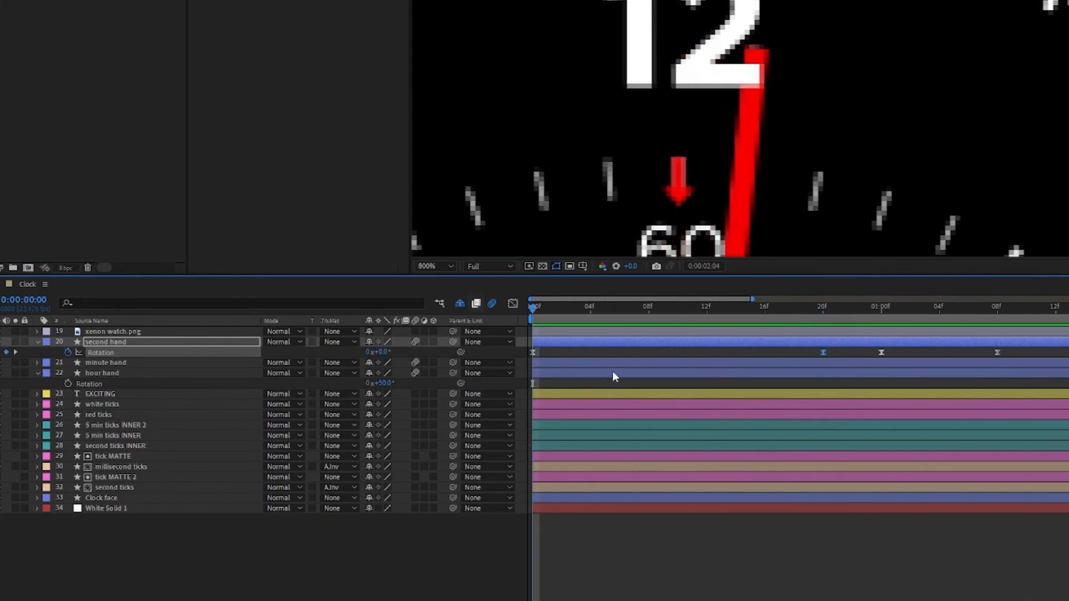
key("minus")
key("minus")
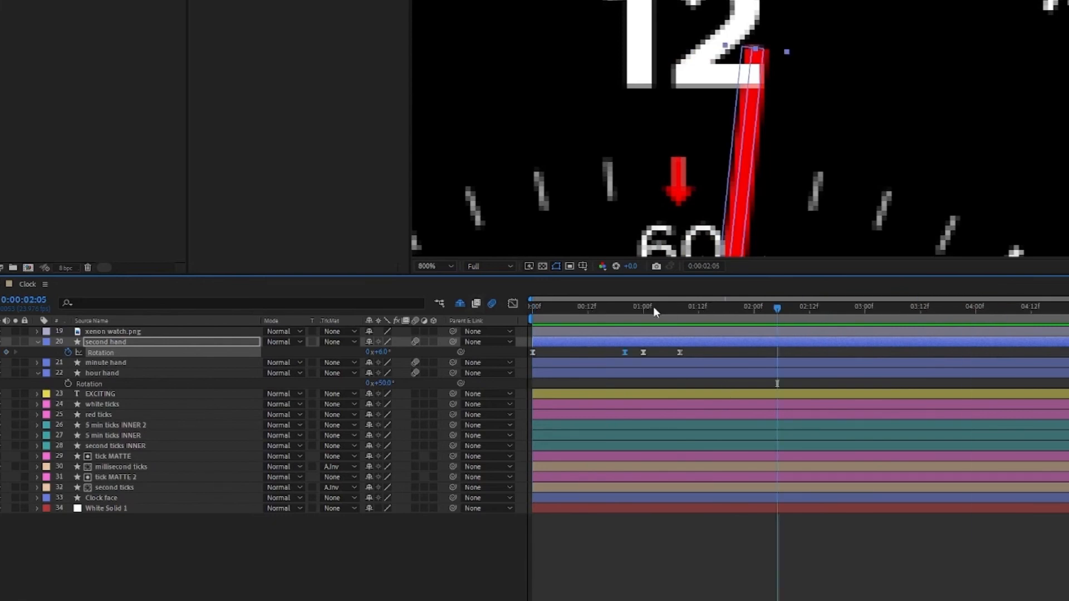
key("space")
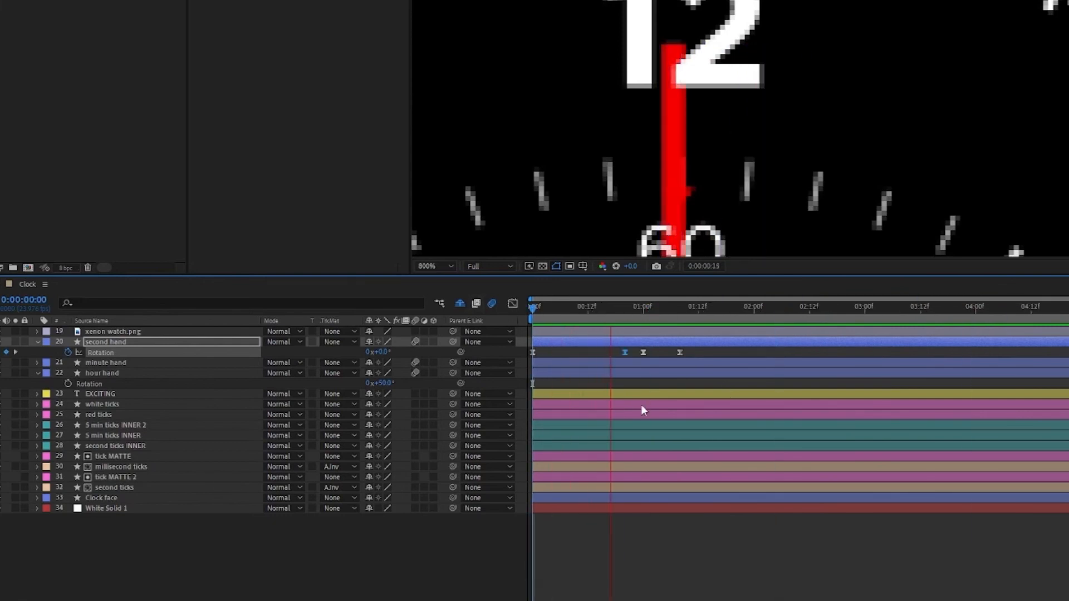
key("space")
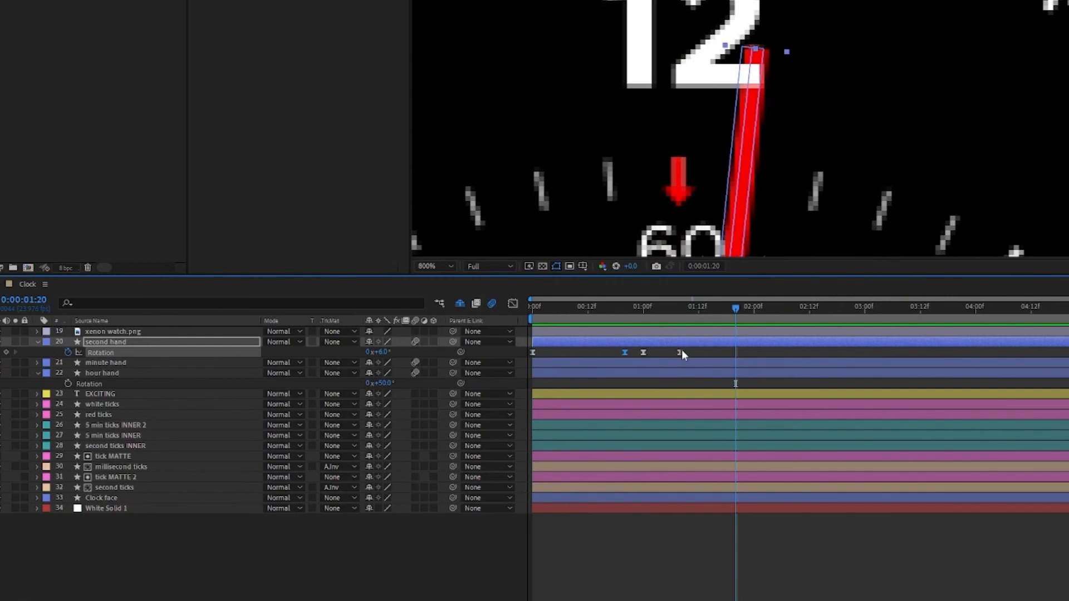
- Reduce the second hand's overshoot at one second to 8° and preview the tick
left_click_drag(688, 306, 681, 306)
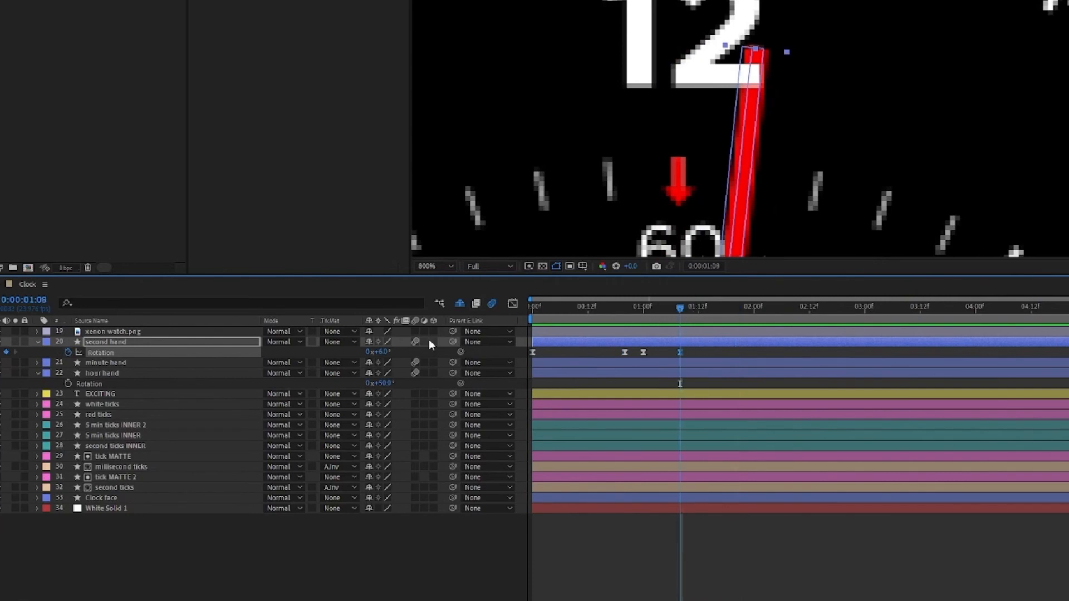
left_click(642, 313)
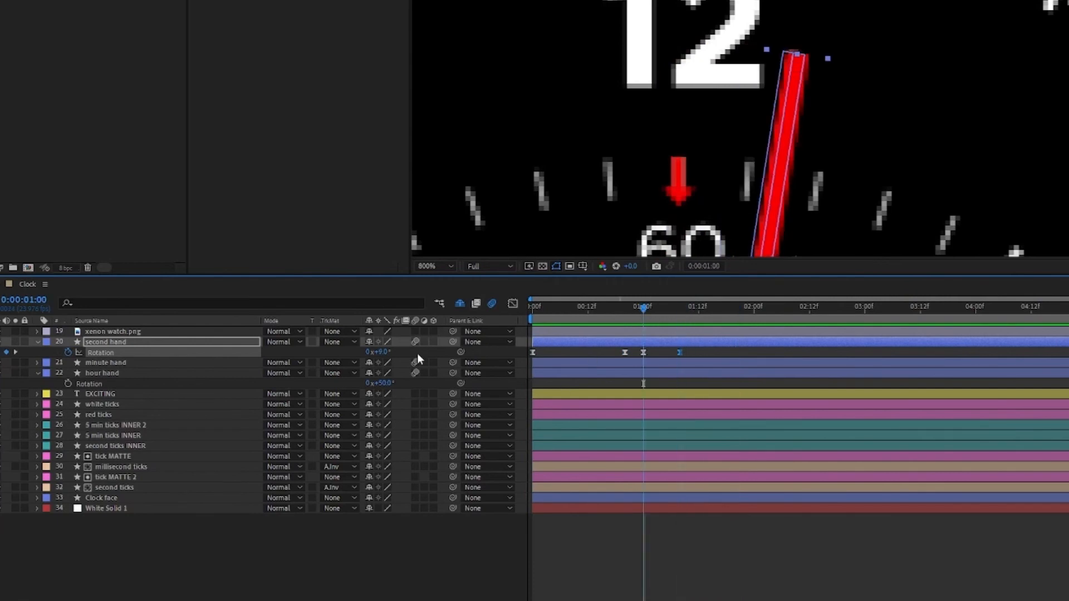
left_click(383, 352)
left_click(373, 545)
left_click_drag(627, 309, 573, 307)
key("Home")
key("space")
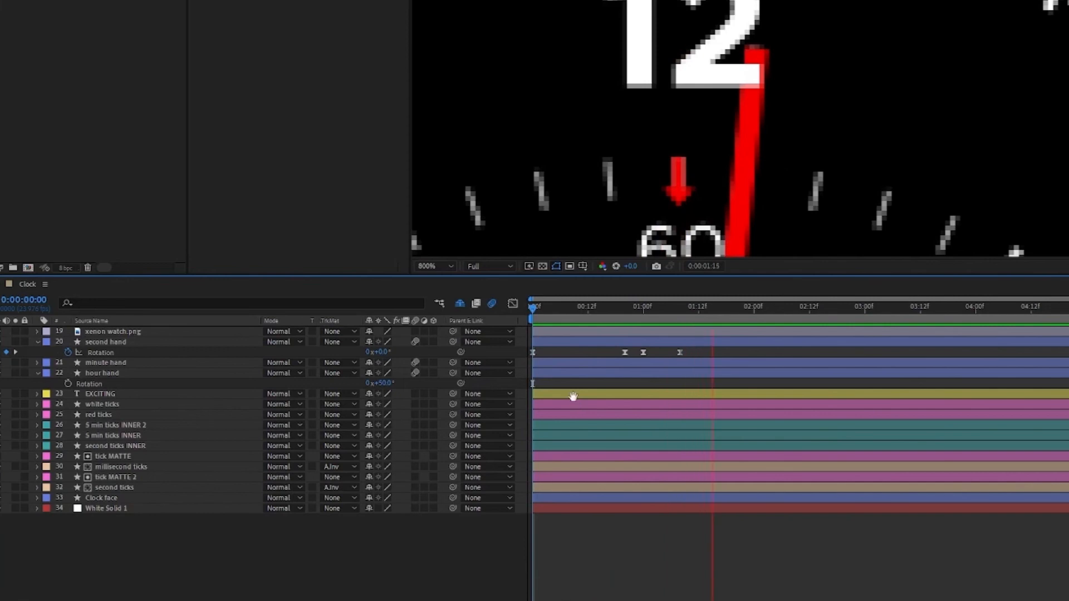
key("space")
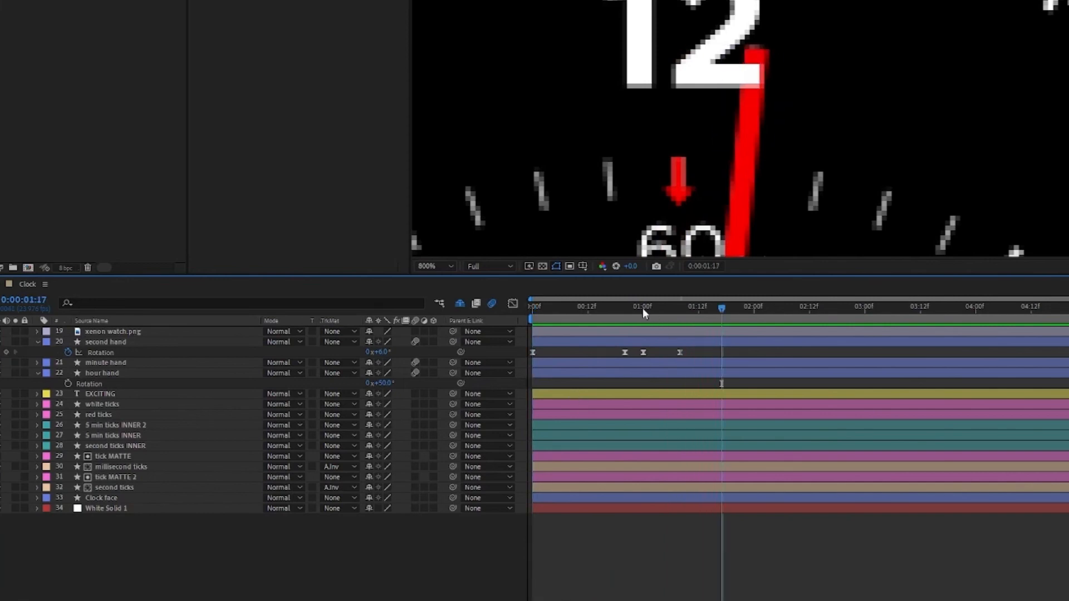
- In the rotation graph, lengthen the ease out of the frame 20 keyframe, shorten the ease out of the 8° peak, and preview
left_click(625, 353)
left_click(510, 306)
scroll(606, 509, "up", 4)
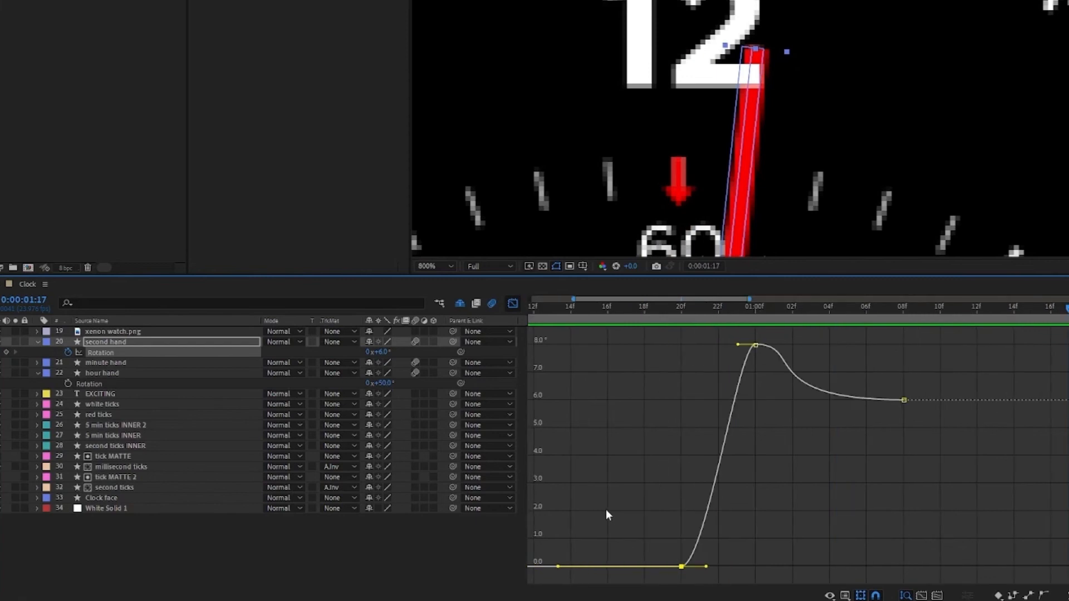
left_click_drag(704, 567, 728, 565)
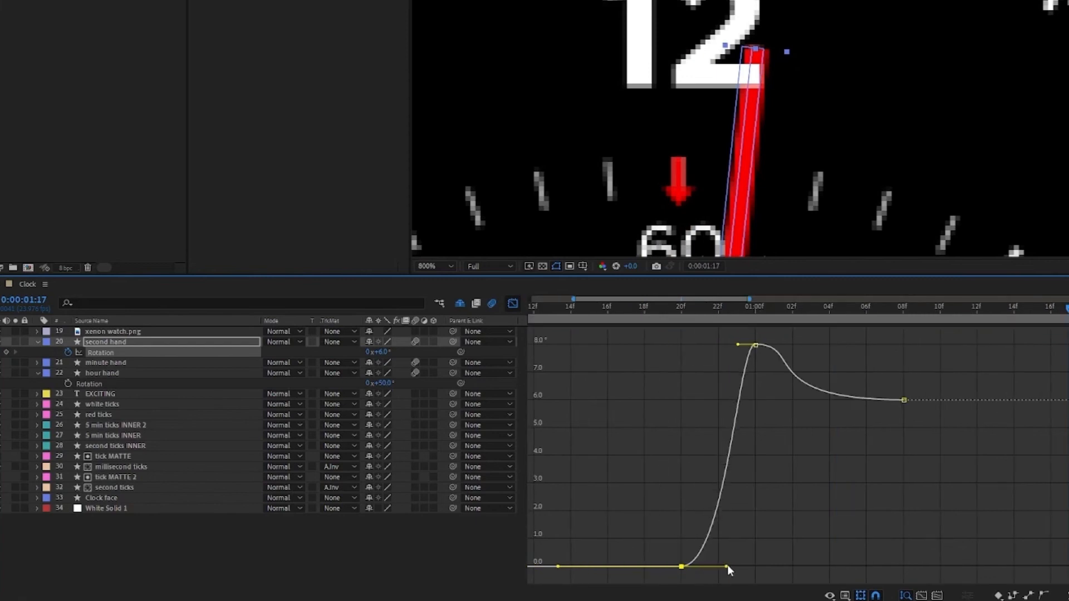
mouse_move(783, 346)
left_mouse_down()
mouse_move(806, 346)
mouse_move(769, 345)
left_mouse_up()
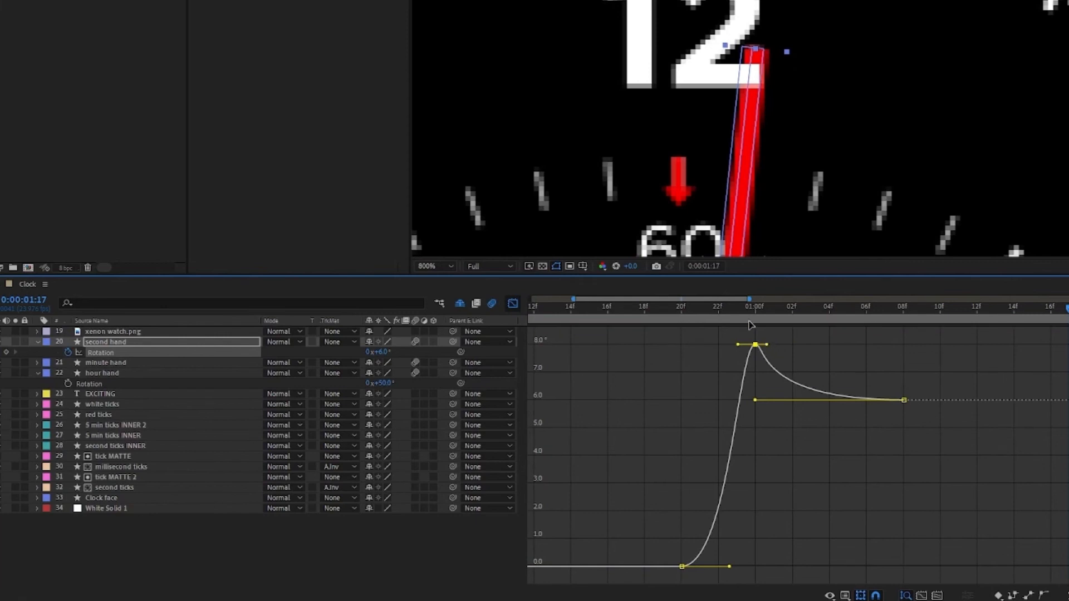
left_click_drag(723, 307, 675, 309)
key("space")
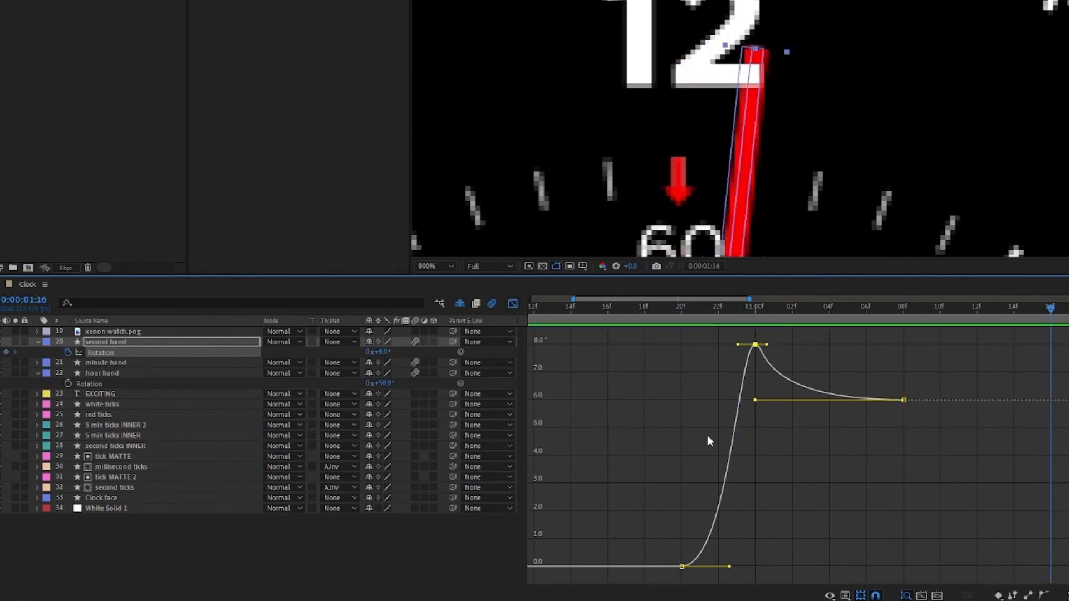
key("minus")
key("minus")
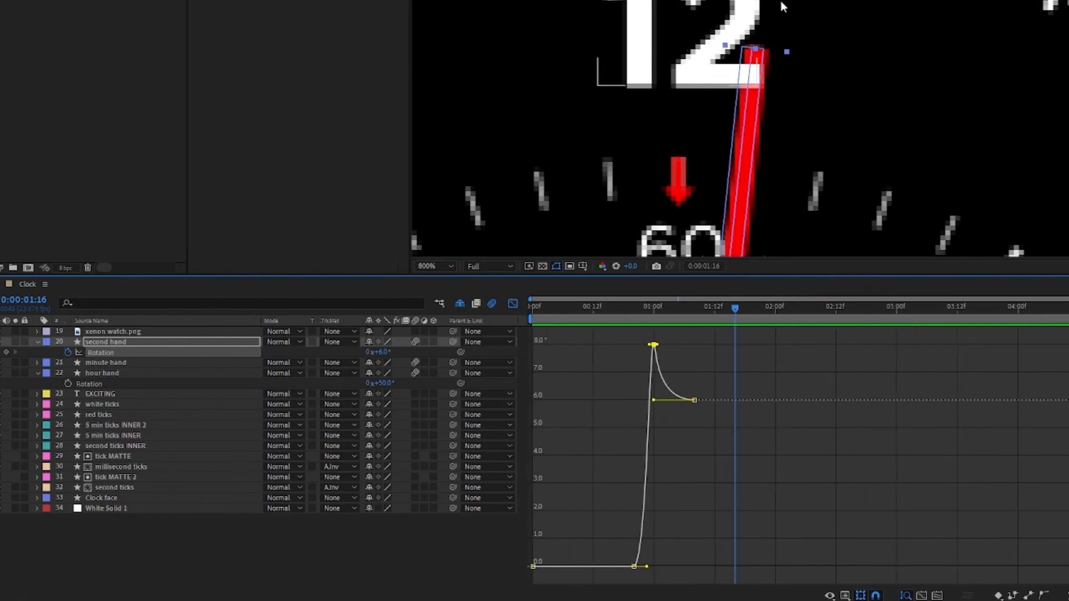
- Shift the second hand's last three rotation keyframes earlier together so the final one lands at one second
left_click(516, 302)
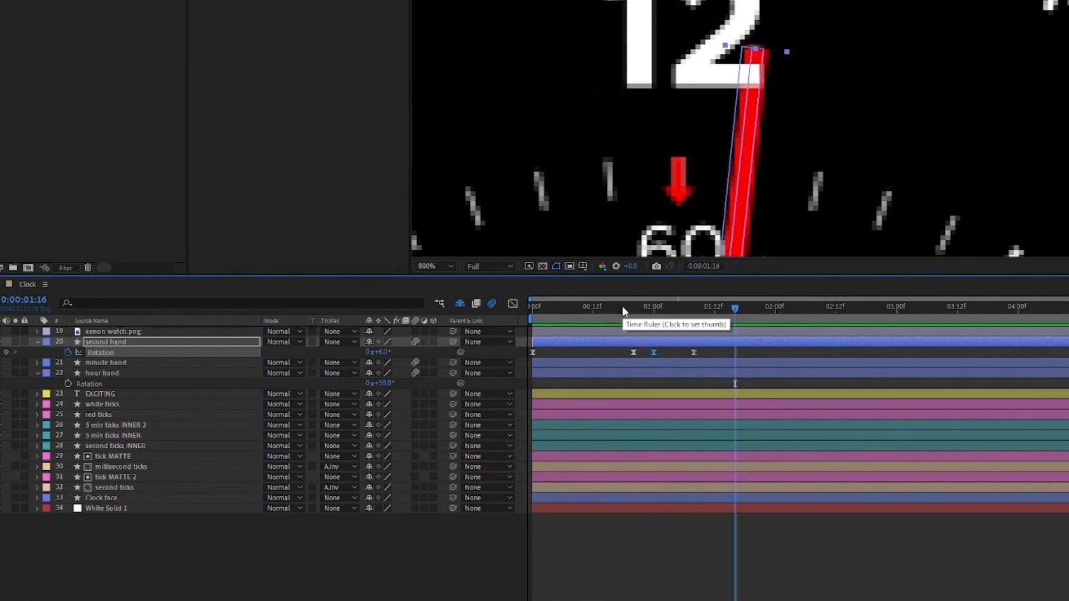
left_click_drag(703, 348, 655, 352)
left_click(653, 305)
- Add the expression loopOut('offset') to the second hand's rotation so the tick repeats and accumulates
key("Home")
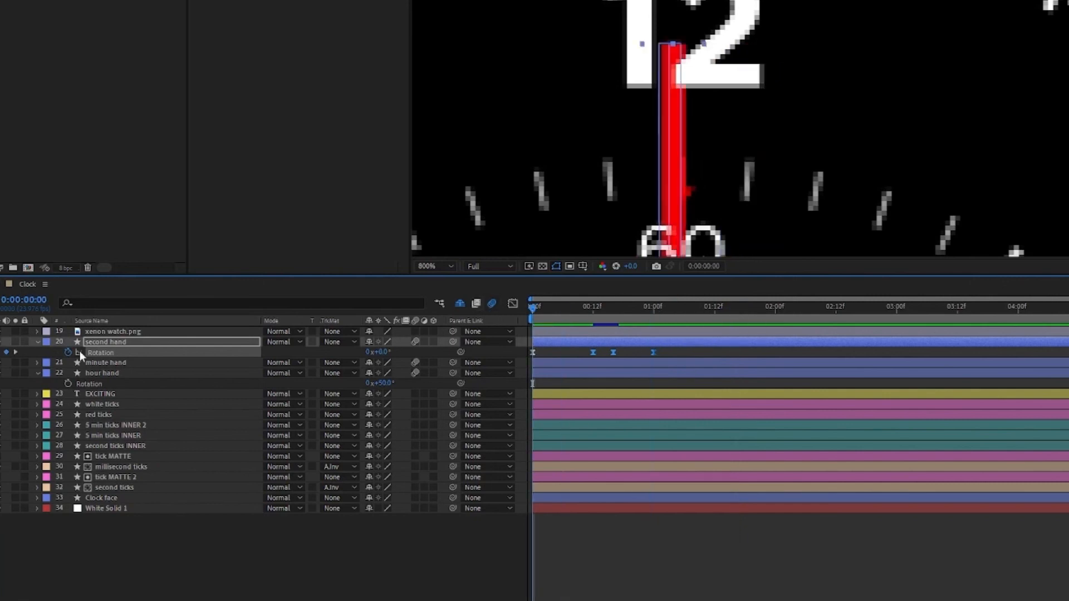
left_click(67, 352, "alt")
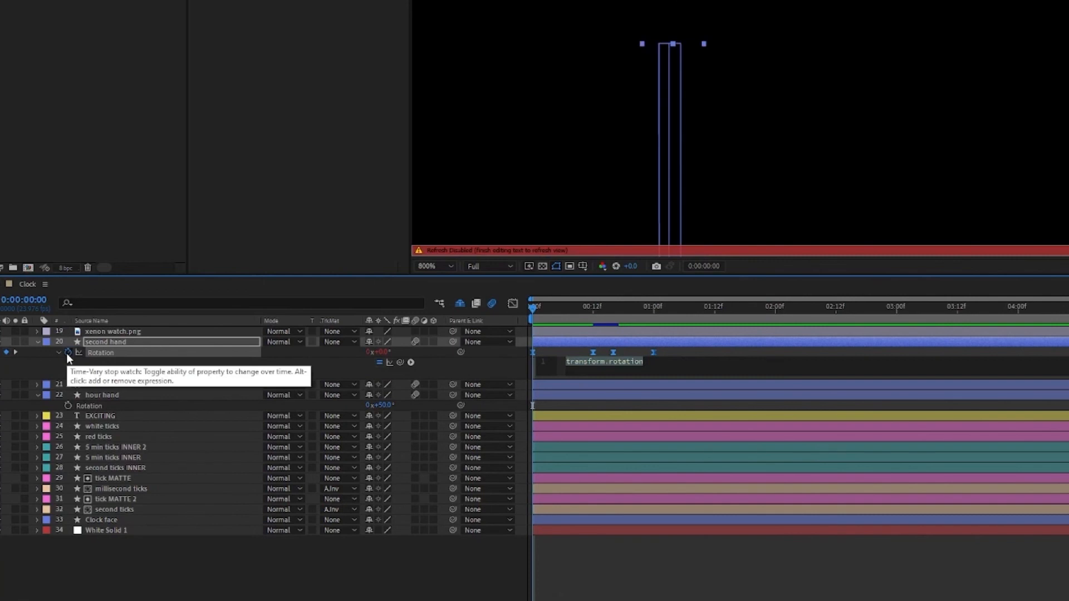
type("lop")
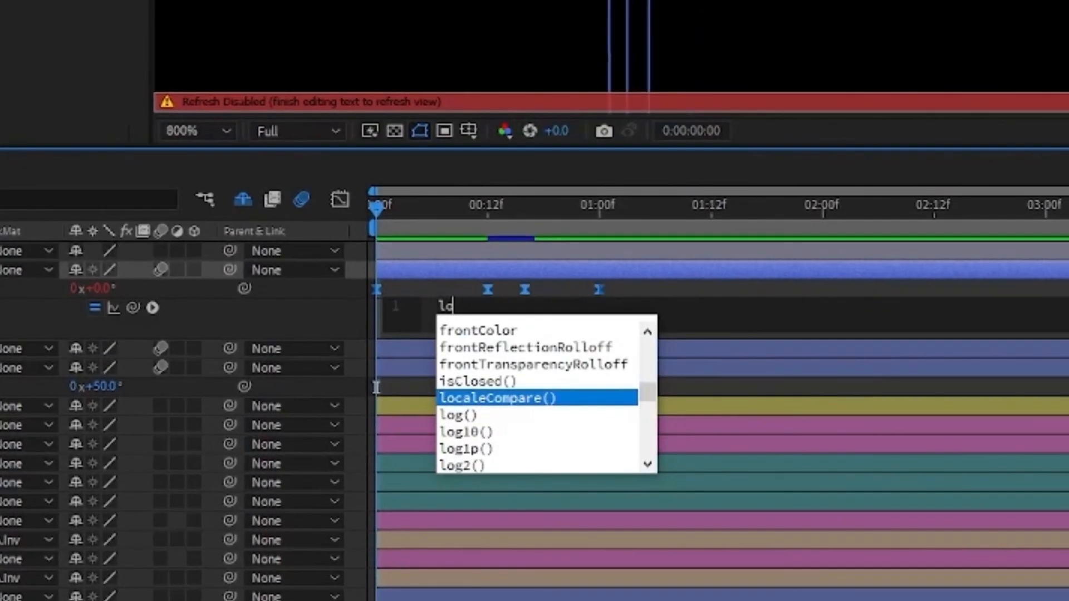
key("BackSpace")
type("o")
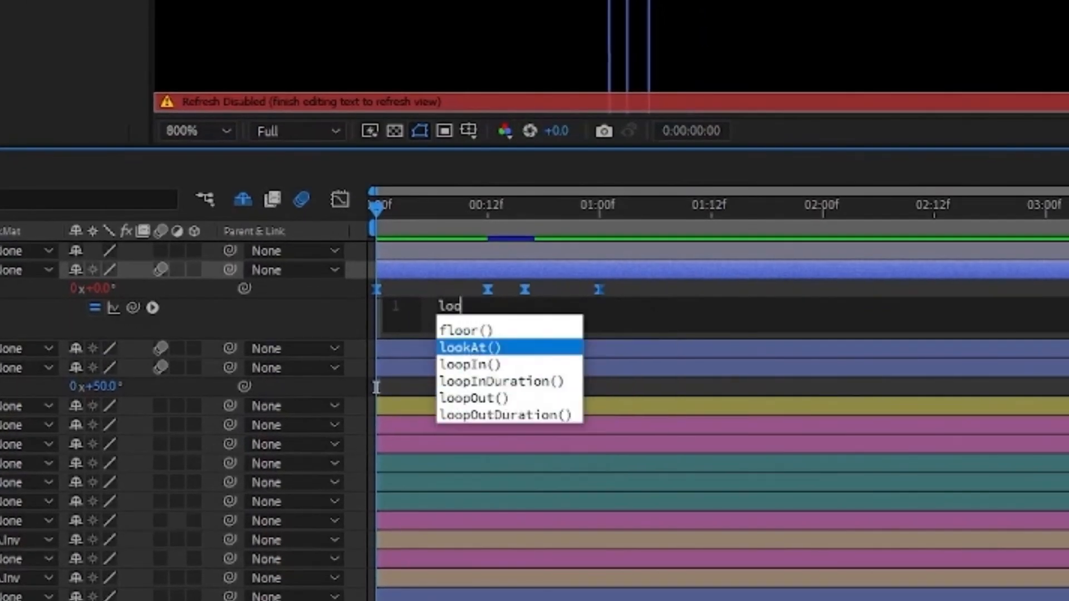
type("pOut")
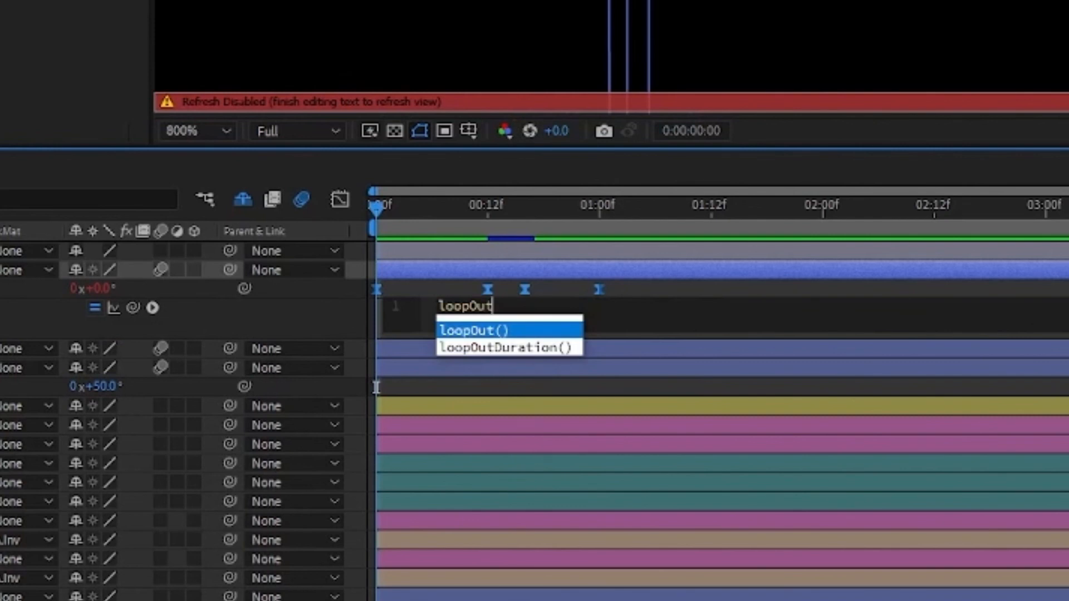
key("Return")
type("'offs")
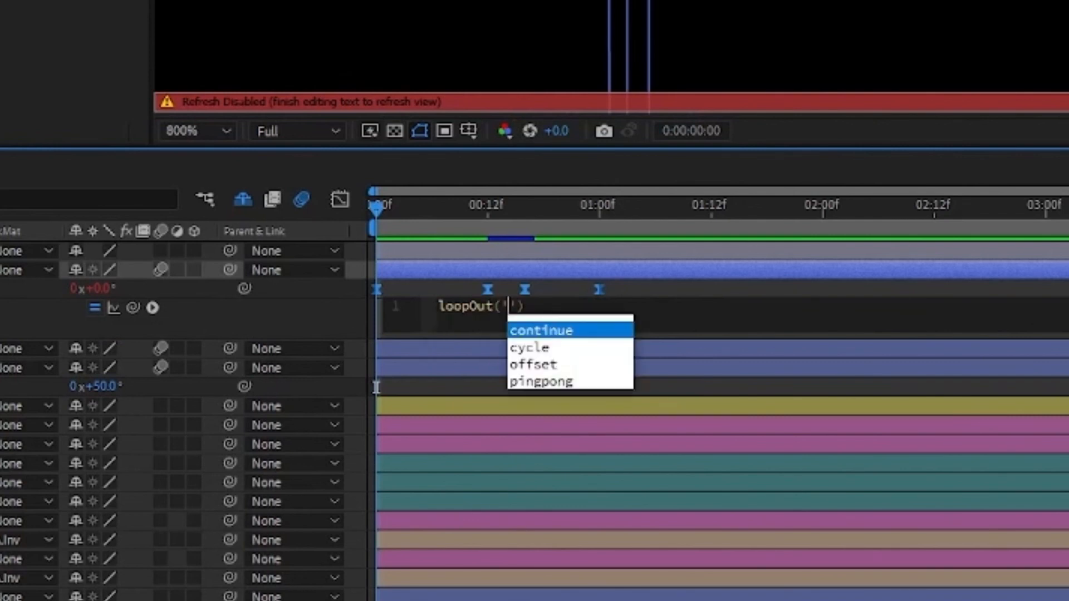
type("et")
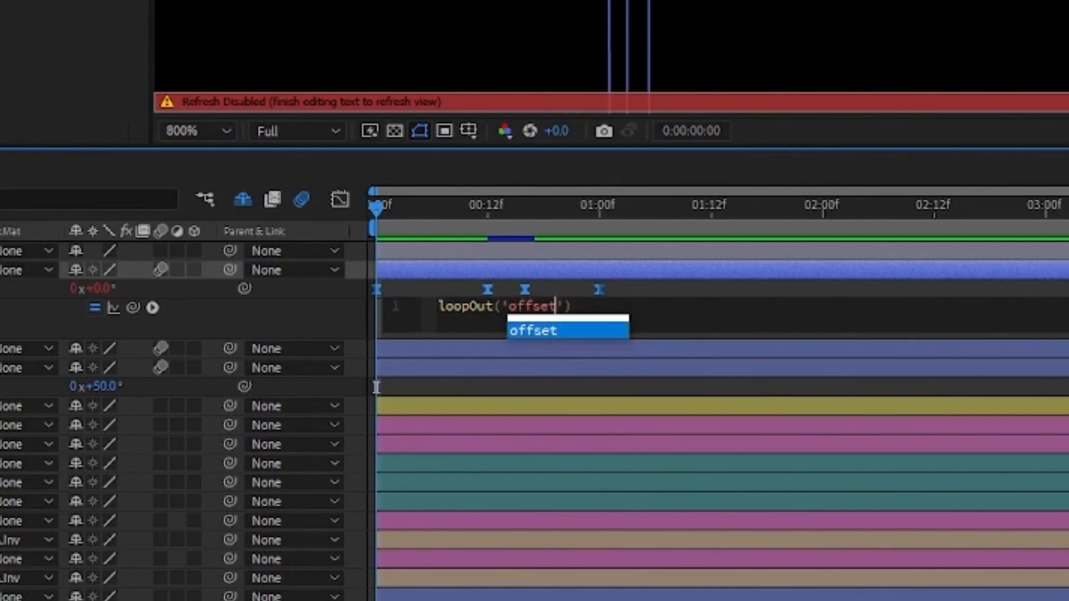
left_click(332, 302)
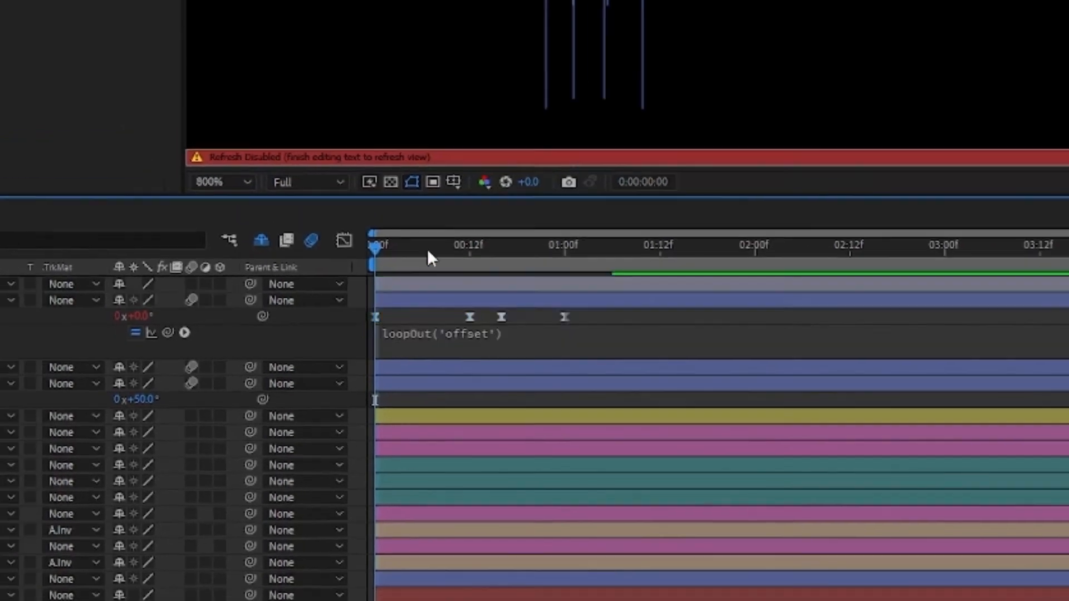
- Preview the looping second hand against the wider clock face
left_click(516, 204)
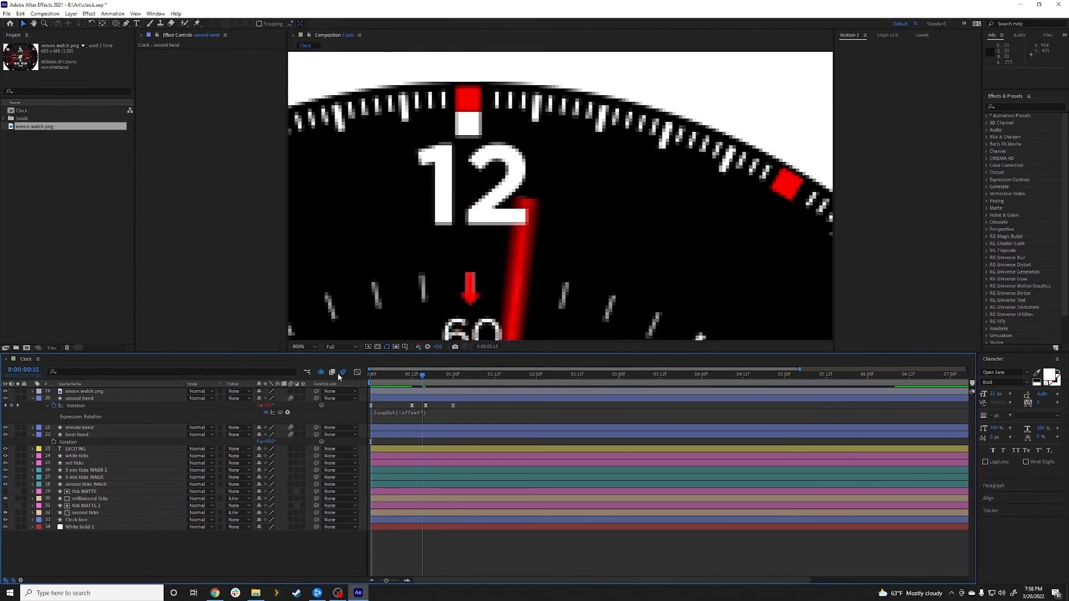
key("space")
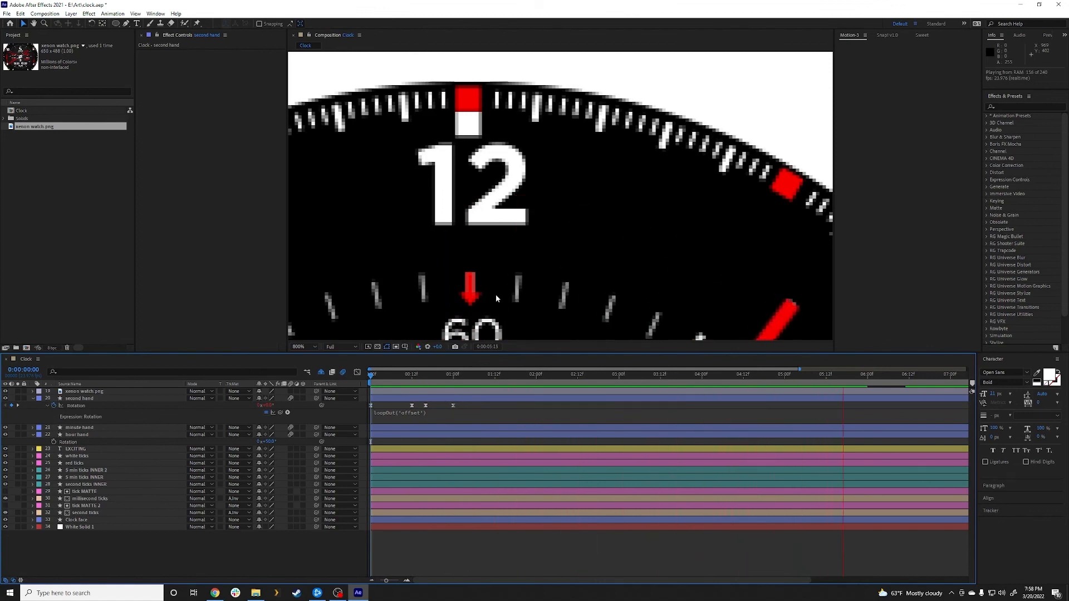
scroll(530, 243, "down", 4)
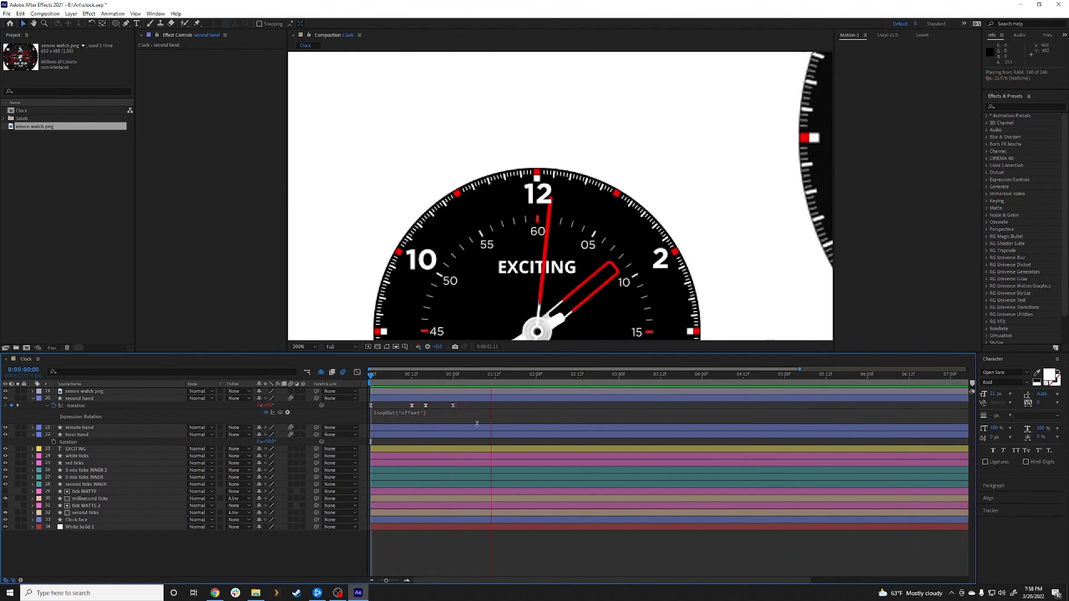
key("minus")
key("space")
- Set the Clock composition's duration to 30 seconds
key("ctrl+k")
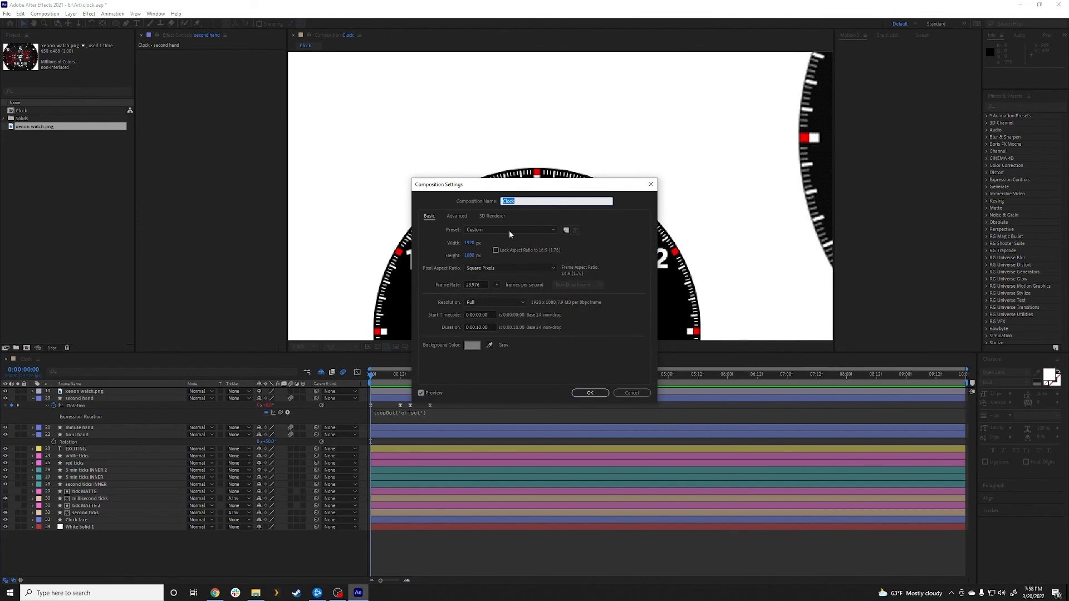
left_click(490, 328)
type("30.")
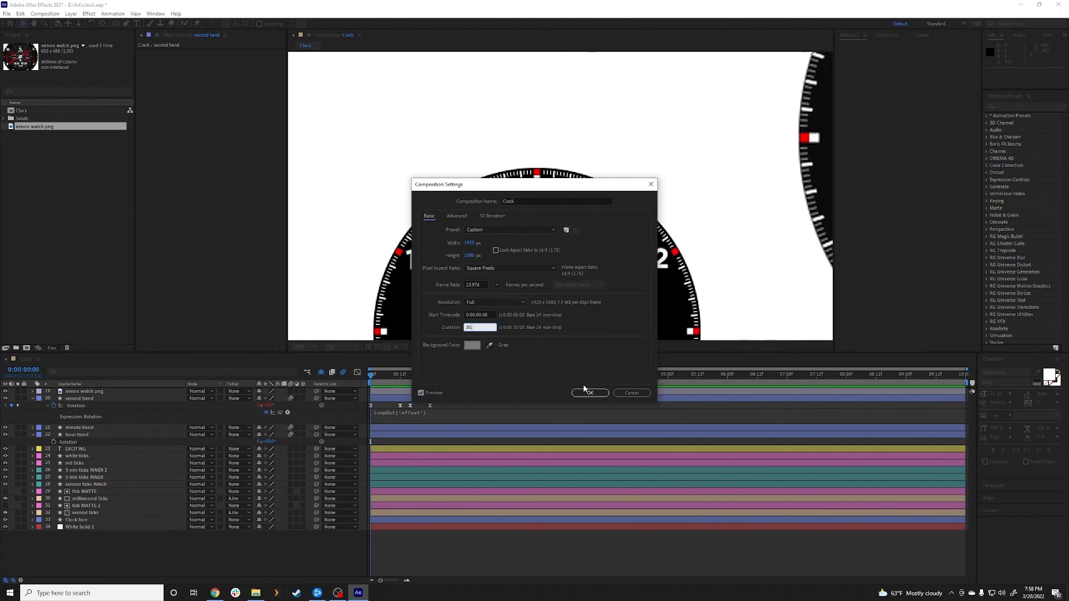
left_click(590, 392)
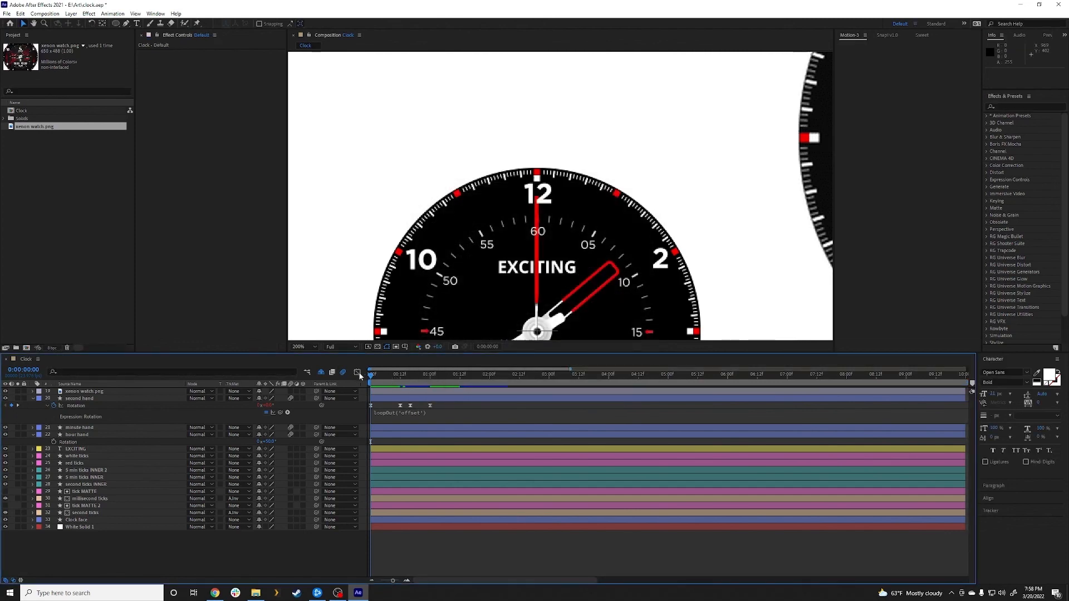
- Extend all the clock's layers to the end of the 30-second composition
key("space")
left_click_drag(593, 264, 577, 144)
key("space")
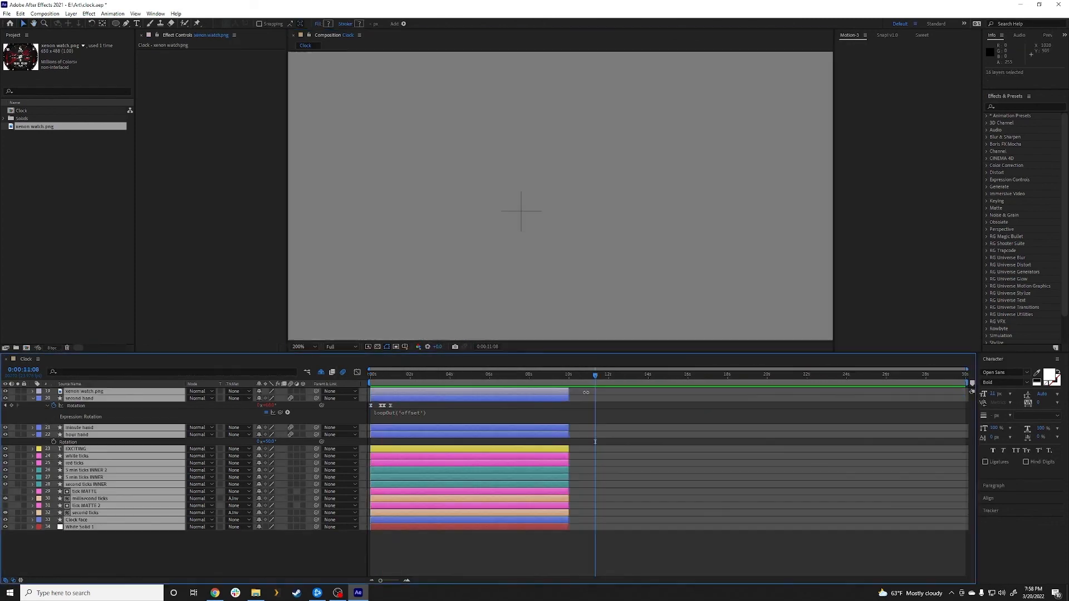
left_click_drag(568, 392, 1066, 391)
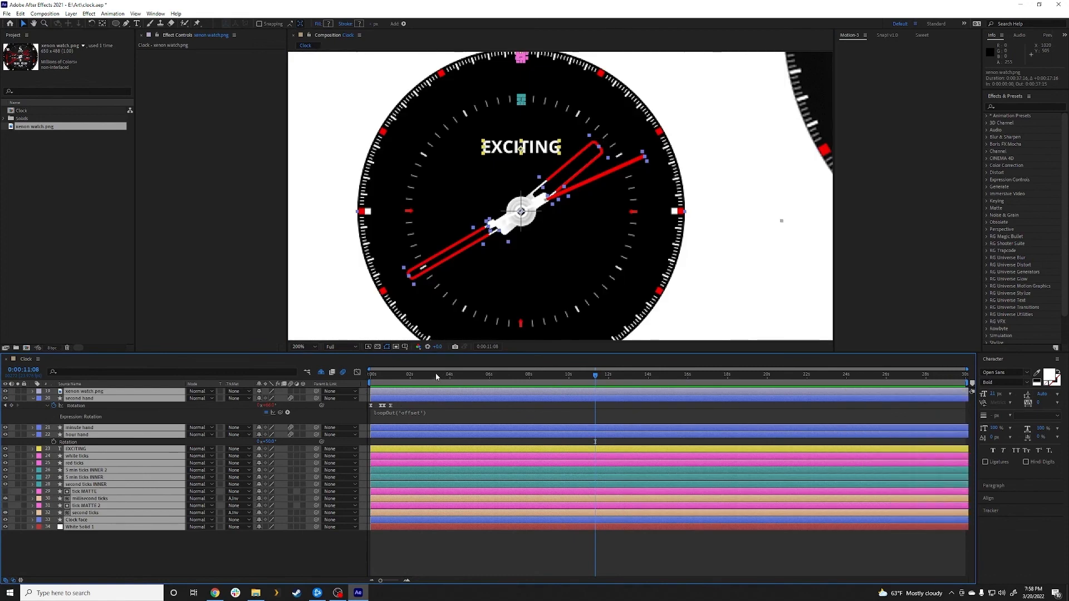
- Preview the whole ticking clock from the first frame
key("Home")
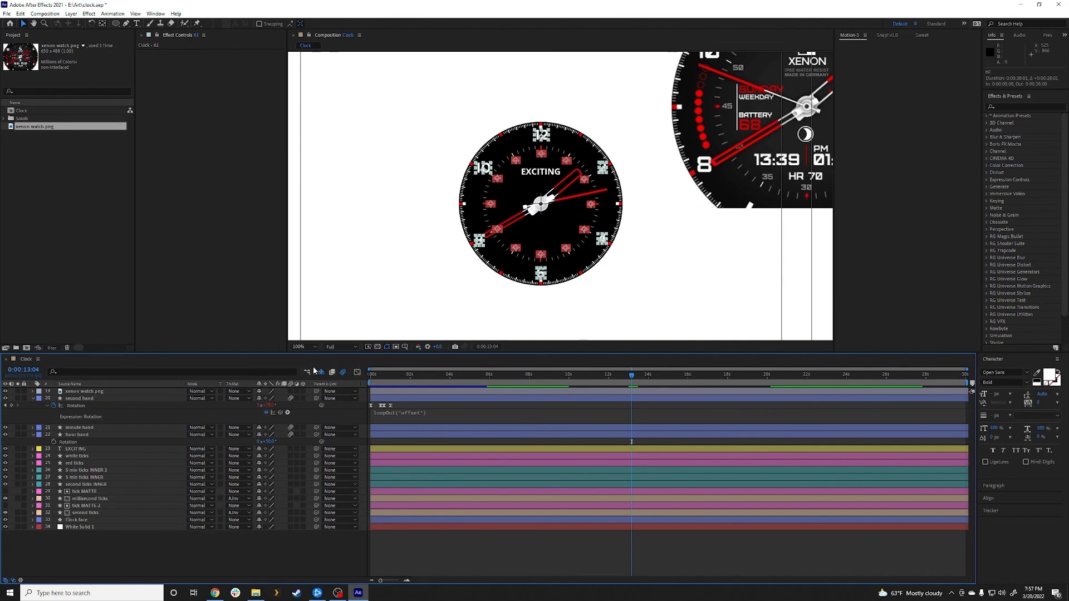
left_click(400, 374)
key("Home")
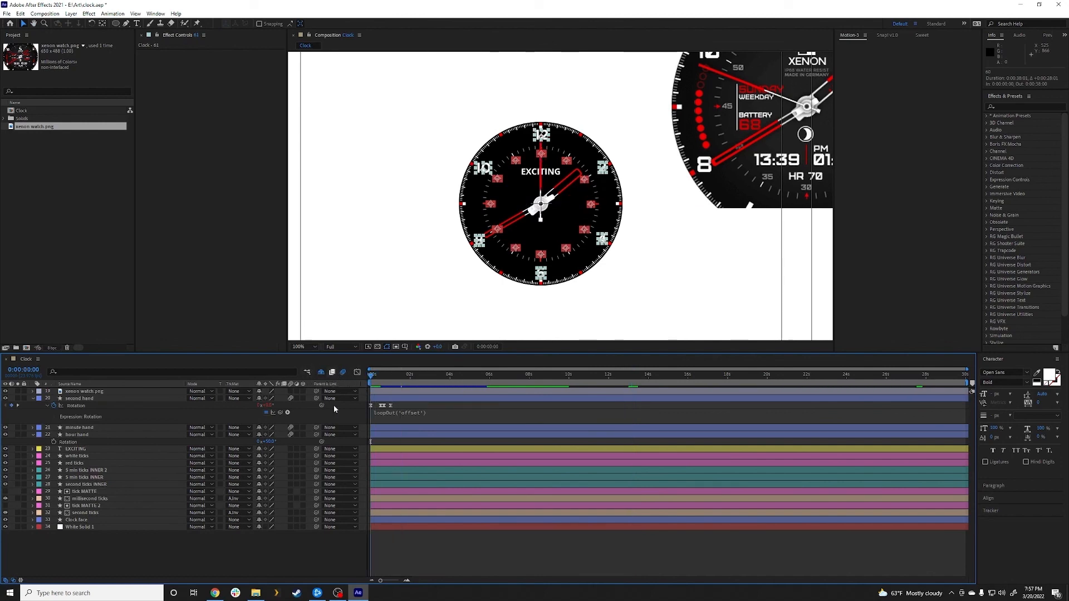
key("space")
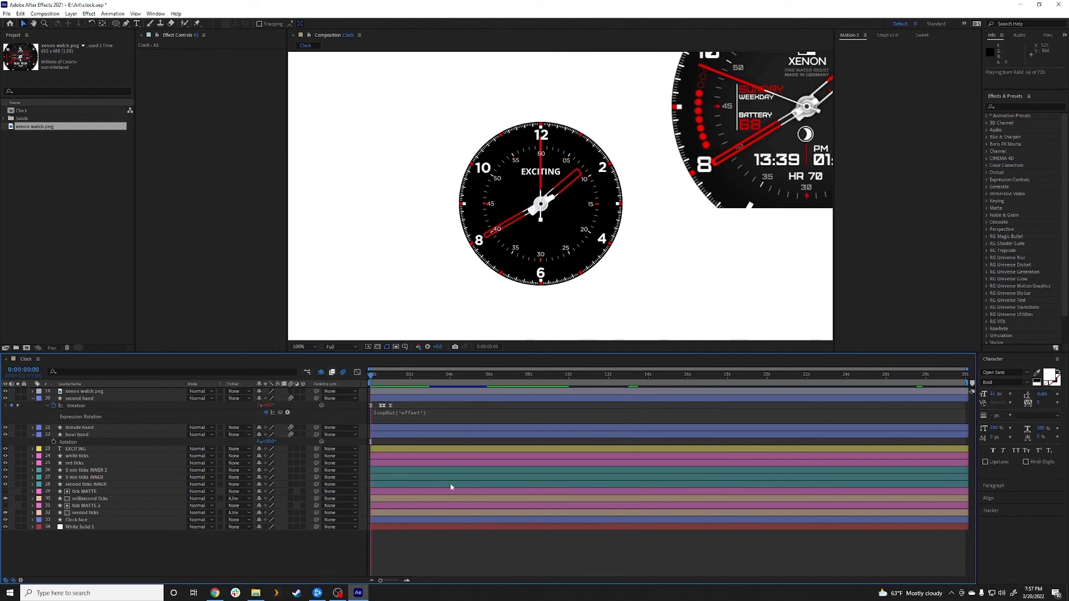